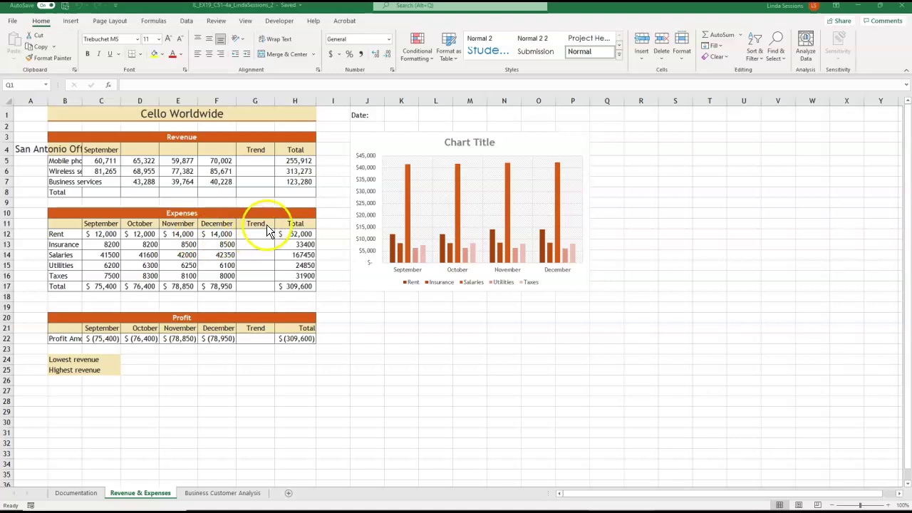
Insert =TODAY() in K1 from the Date & Time functions so it shows 11/15/2021
left_click(397, 112)
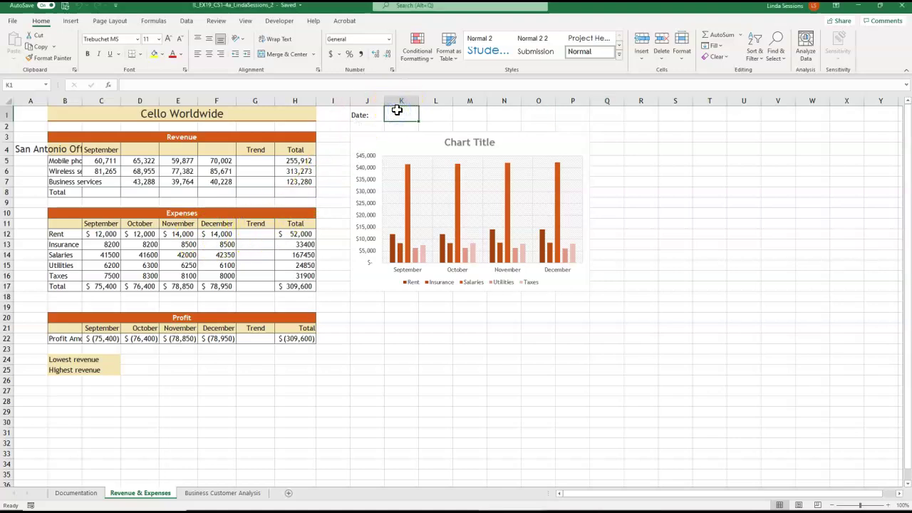
left_click(154, 22)
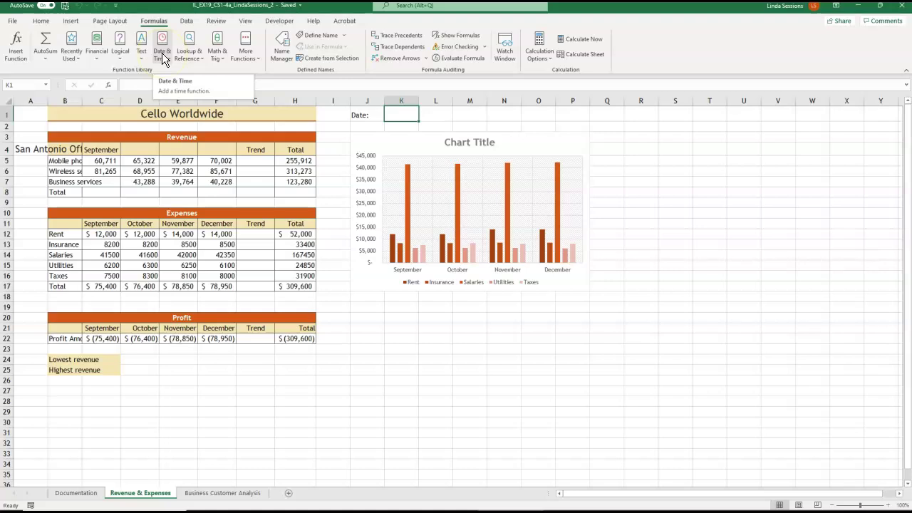
left_click(161, 53)
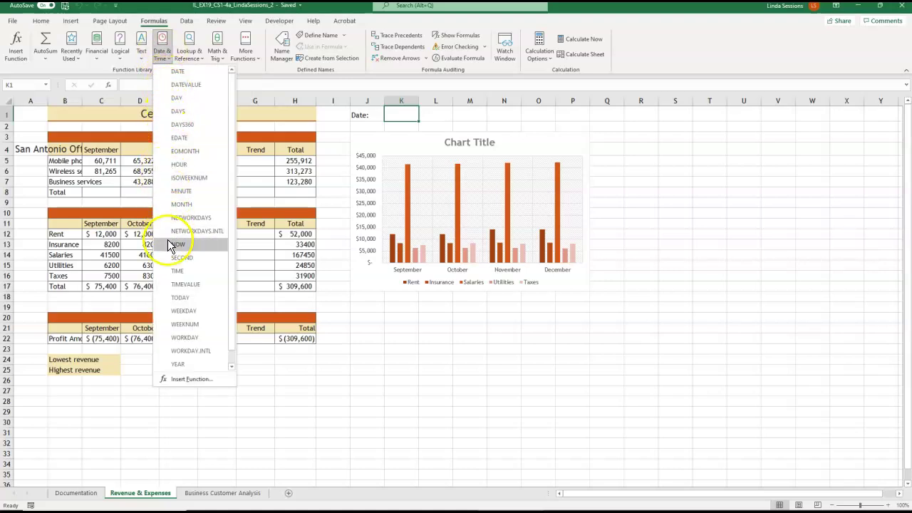
left_click(180, 298)
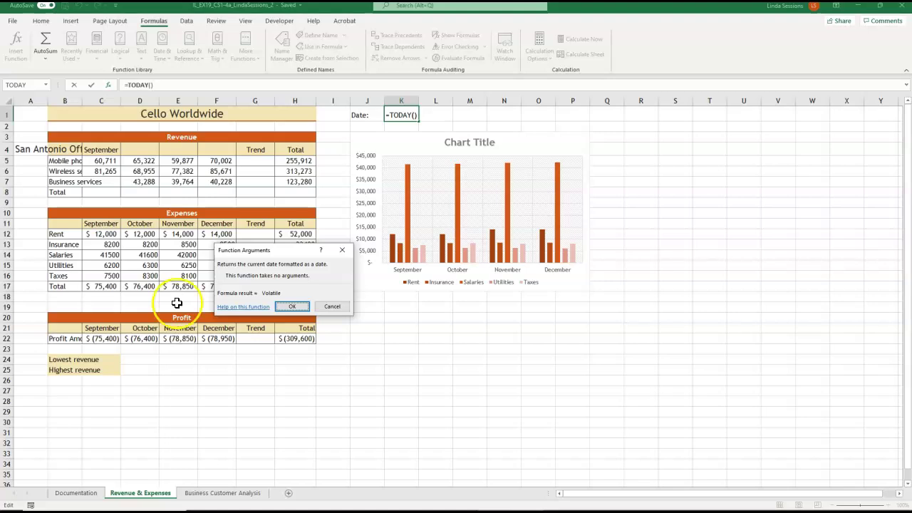
left_click(293, 306)
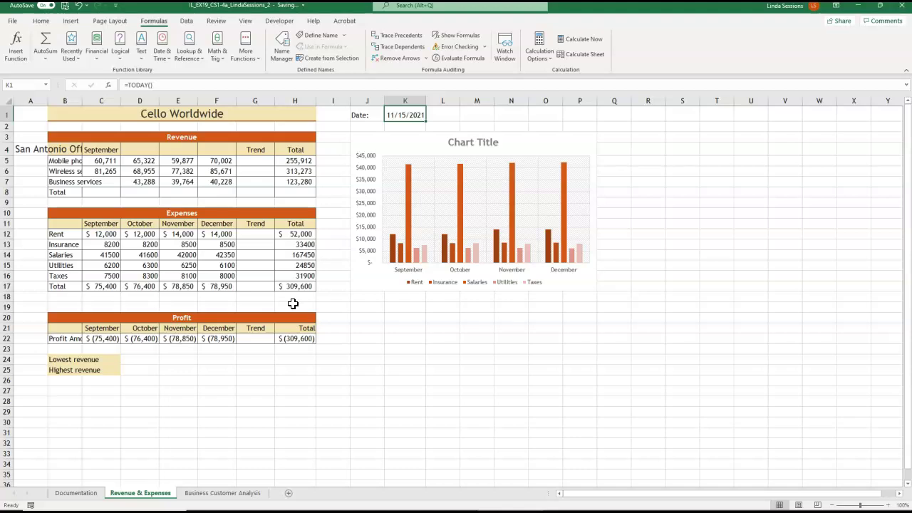
AutoFill the month headings from September in C4 across to December in F4
left_click(99, 148)
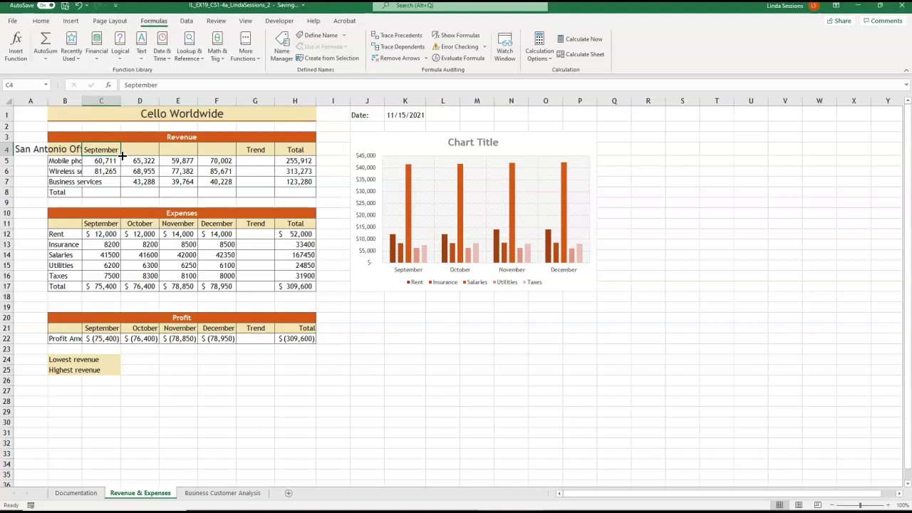
left_click_drag(123, 155, 217, 161)
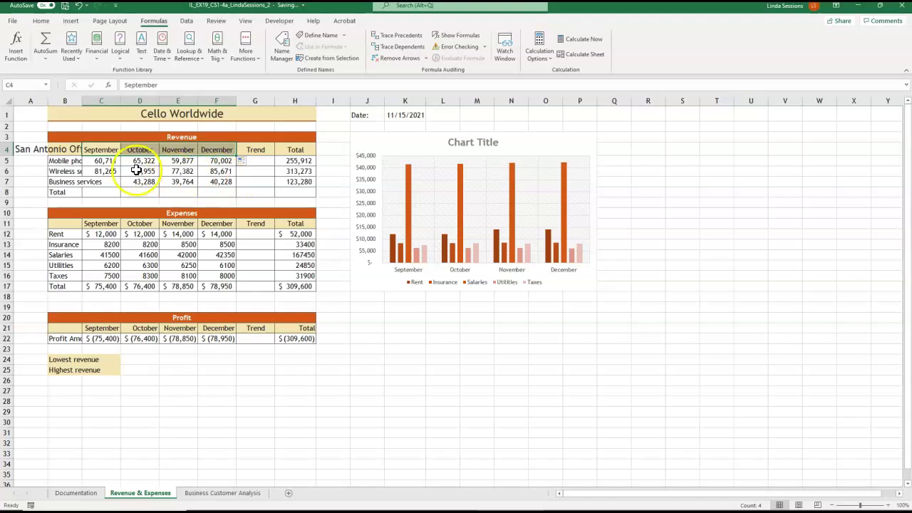
left_click(17, 148)
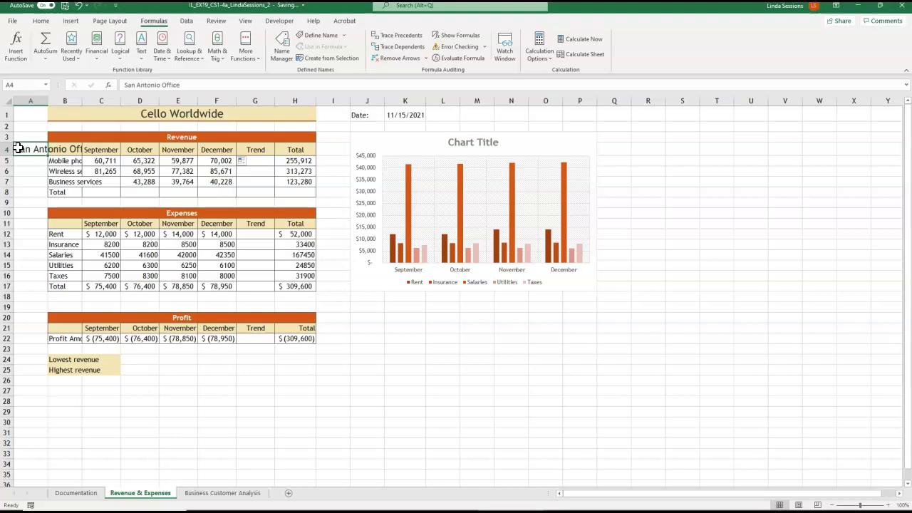
Merge and center A4:A17 holding the San Antonio Office label
left_click_drag(16, 147, 15, 287)
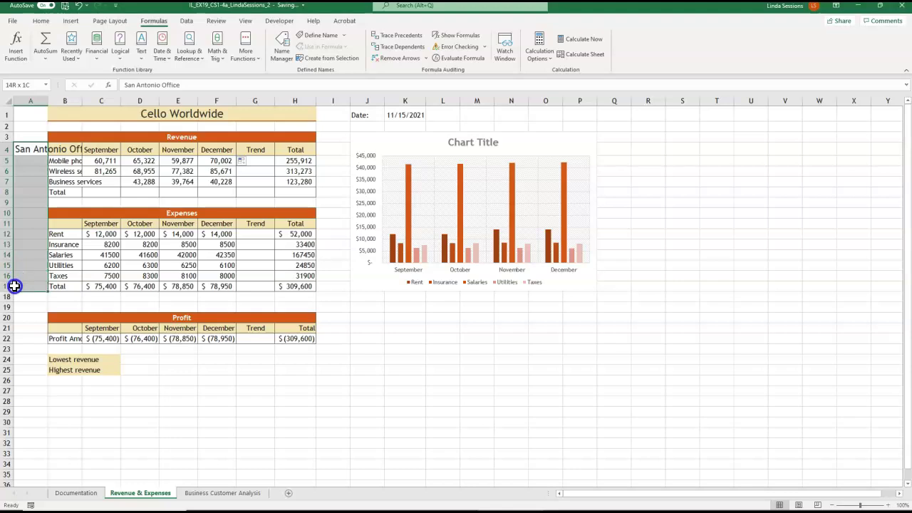
left_click(41, 22)
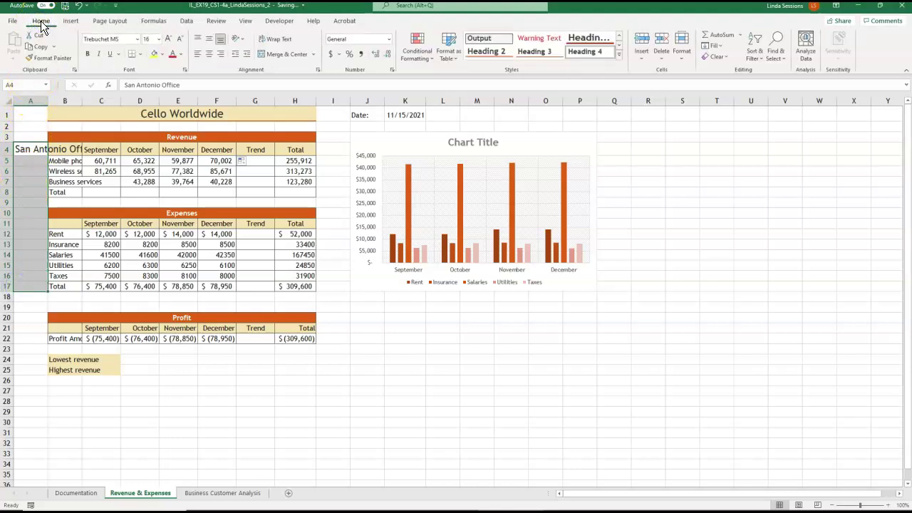
left_click(270, 55)
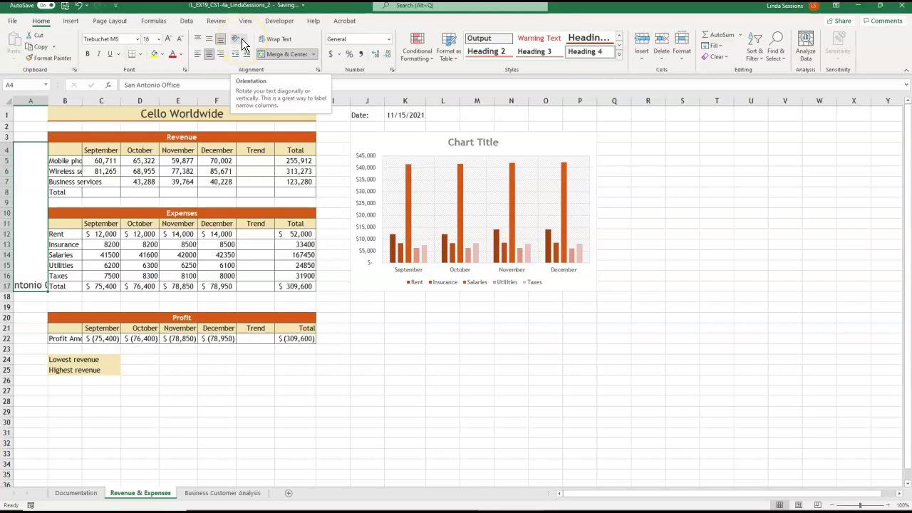
Rotate the San Antonio Office text 90 degrees and middle-align it vertically
left_click(241, 43)
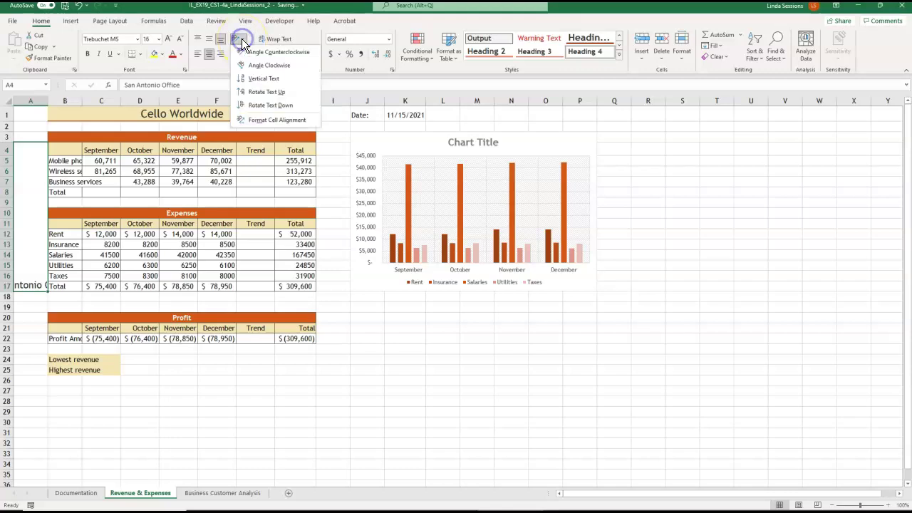
left_click(252, 122)
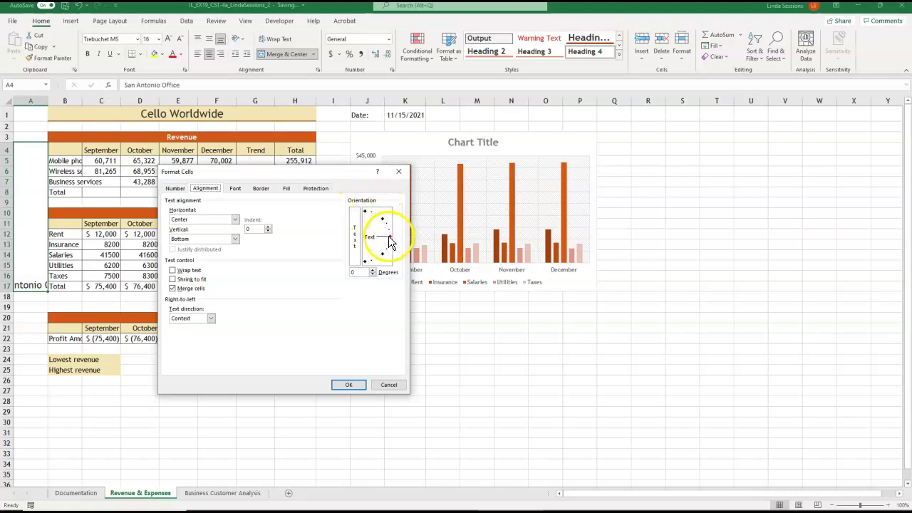
left_click_drag(388, 242, 362, 216)
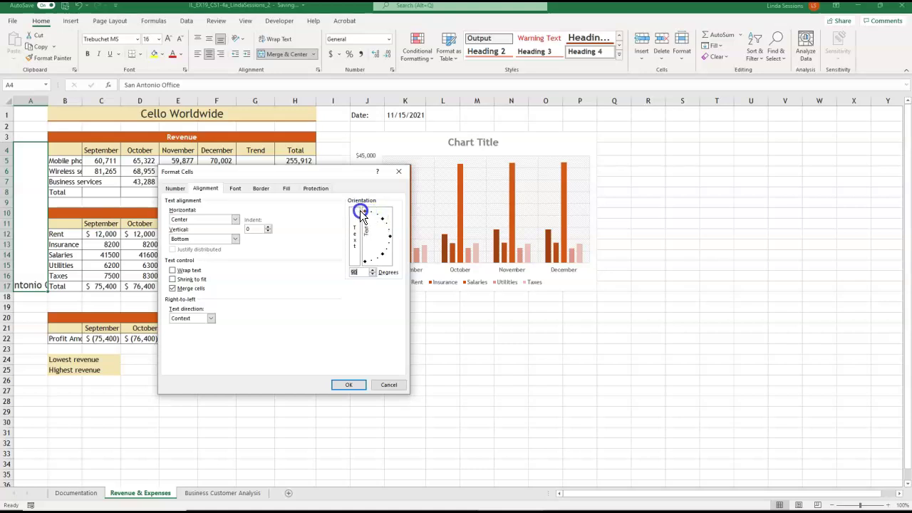
left_click(346, 386)
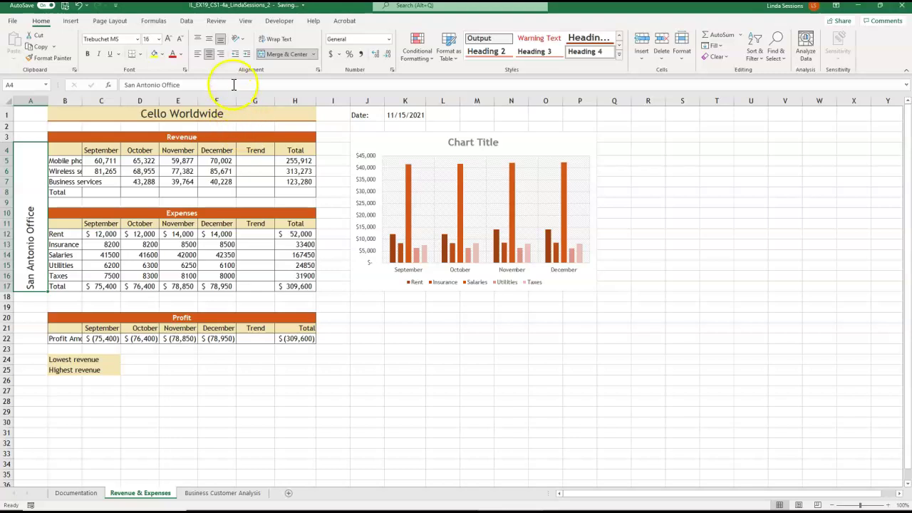
left_click(210, 41)
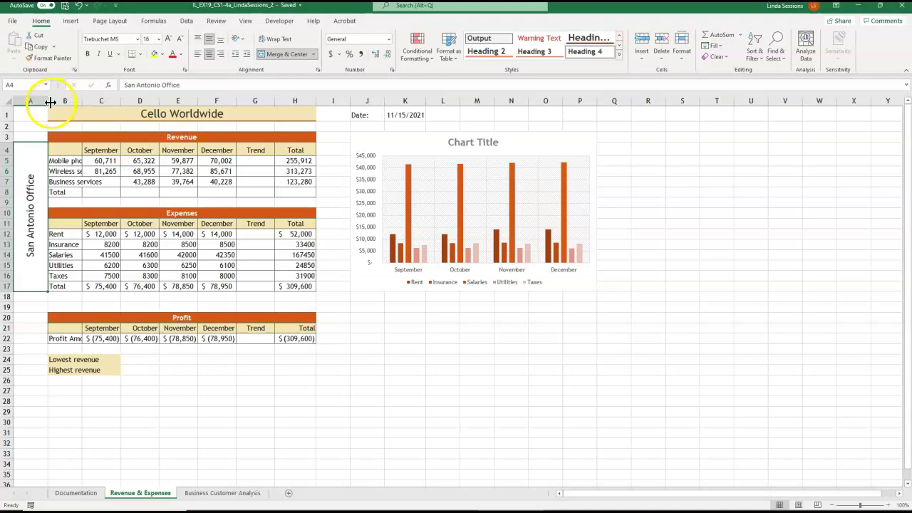
Narrow column A to about 7.13 width and AutoFit column B to the row labels
left_click_drag(47, 100, 48, 101)
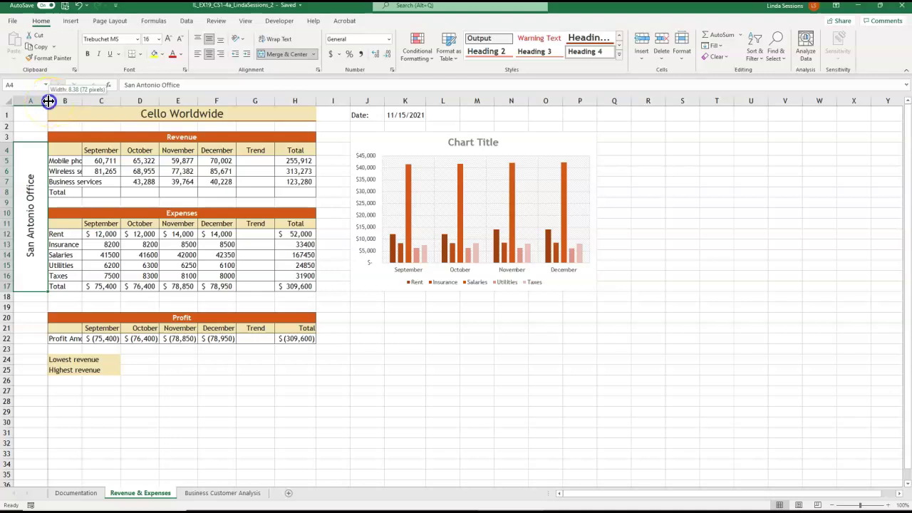
left_click_drag(47, 101, 48, 100)
left_click_drag(48, 101, 39, 100)
left_click(202, 388)
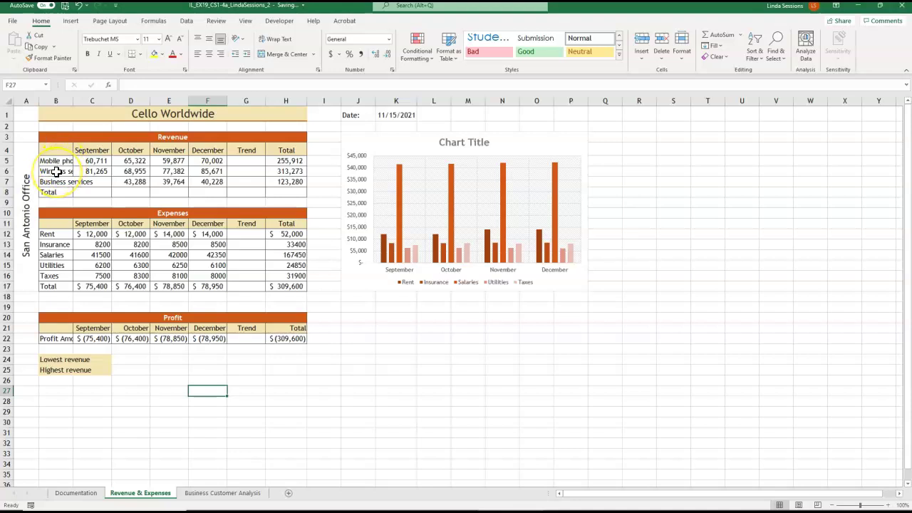
double_click(73, 100)
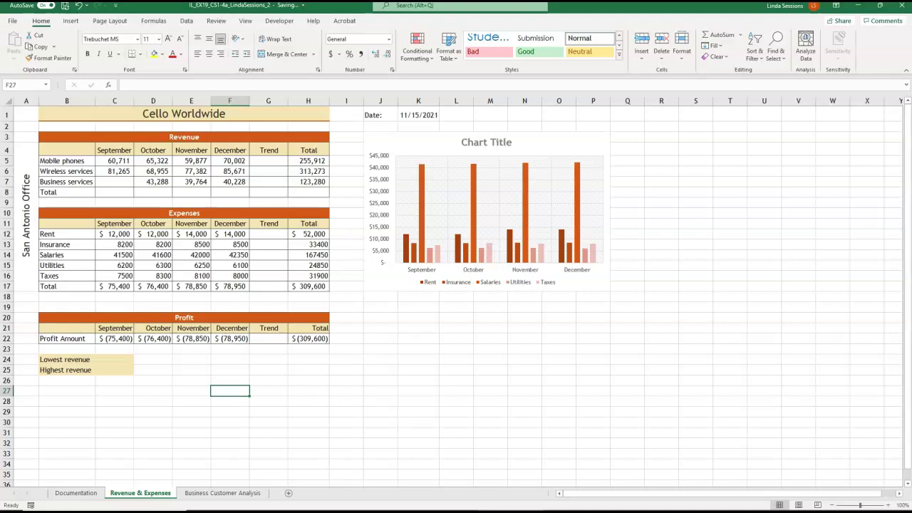
Enter 45600 as September's Business services revenue in C7
left_click(115, 181)
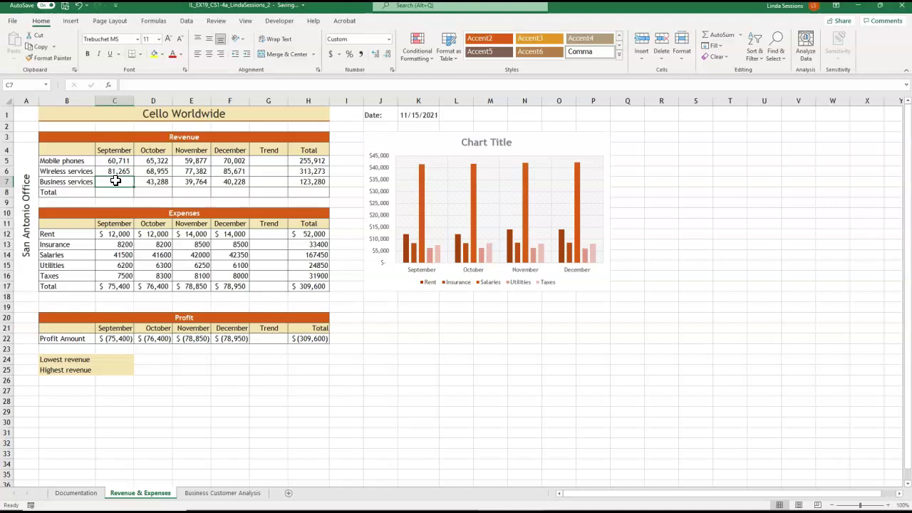
type("45600")
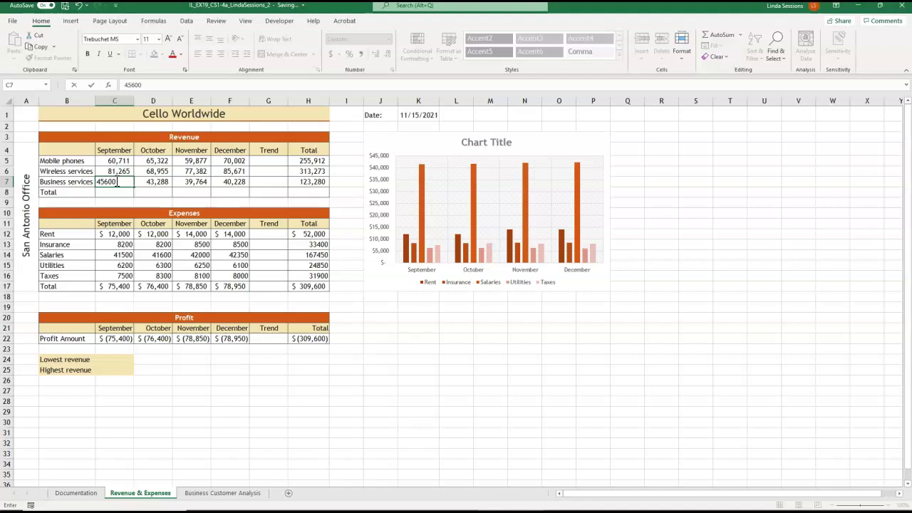
key("Return")
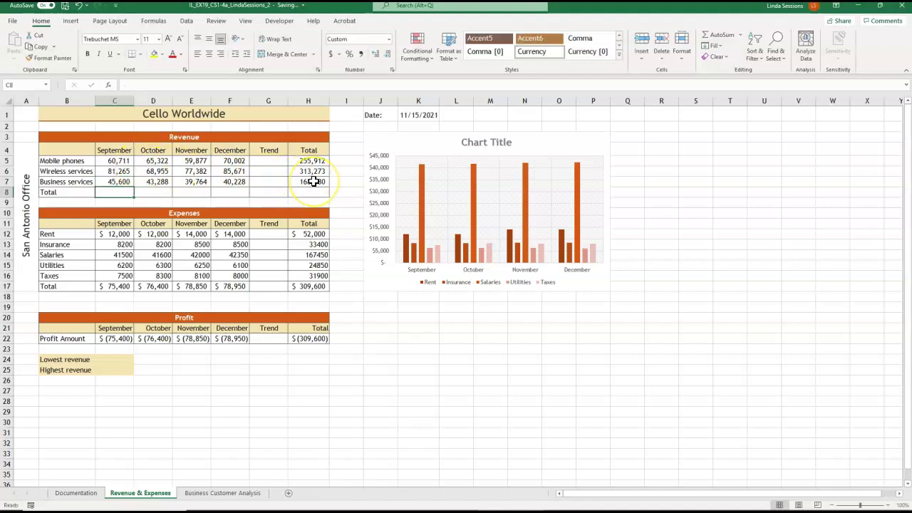
left_click(123, 190)
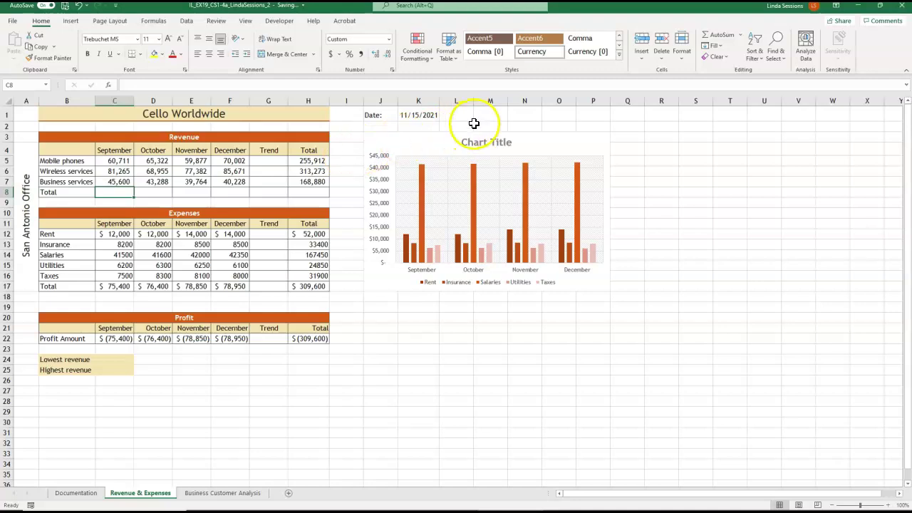
AutoSum September's revenue in C8 and fill the total formula across to December
left_click(723, 35)
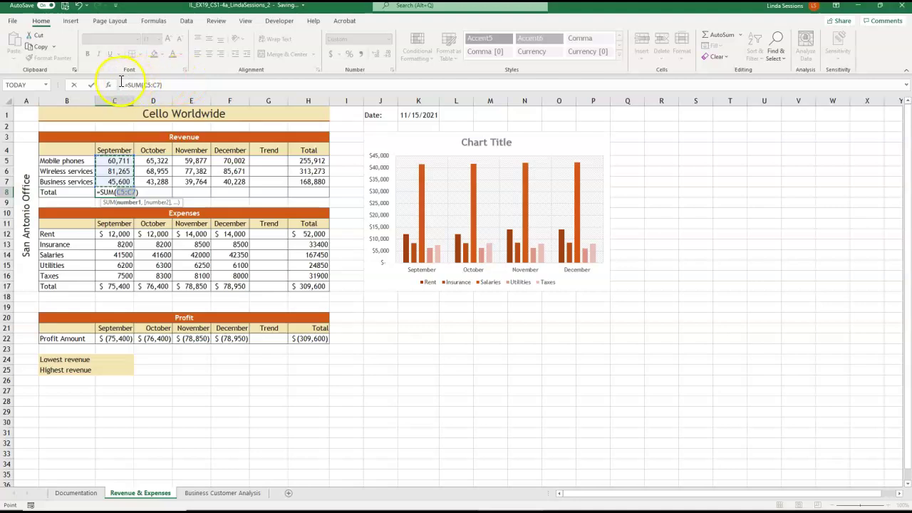
left_click(90, 85)
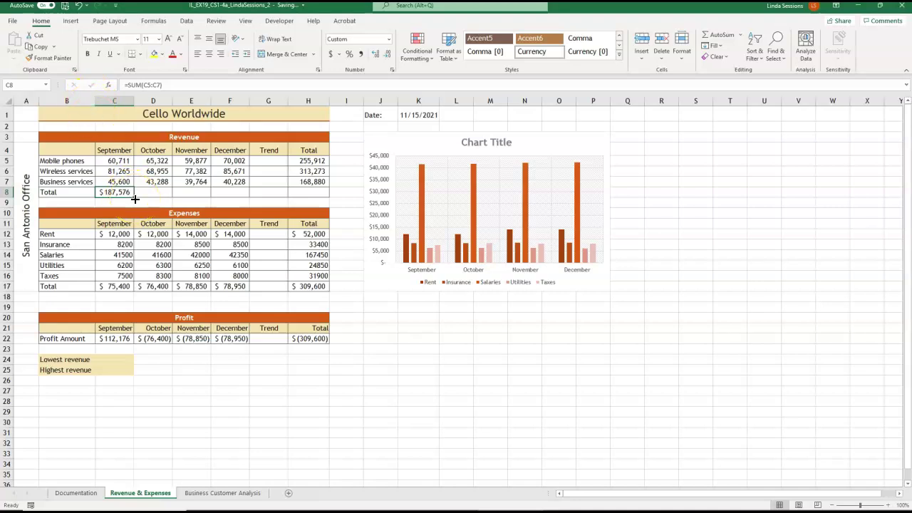
left_click_drag(135, 199, 243, 199)
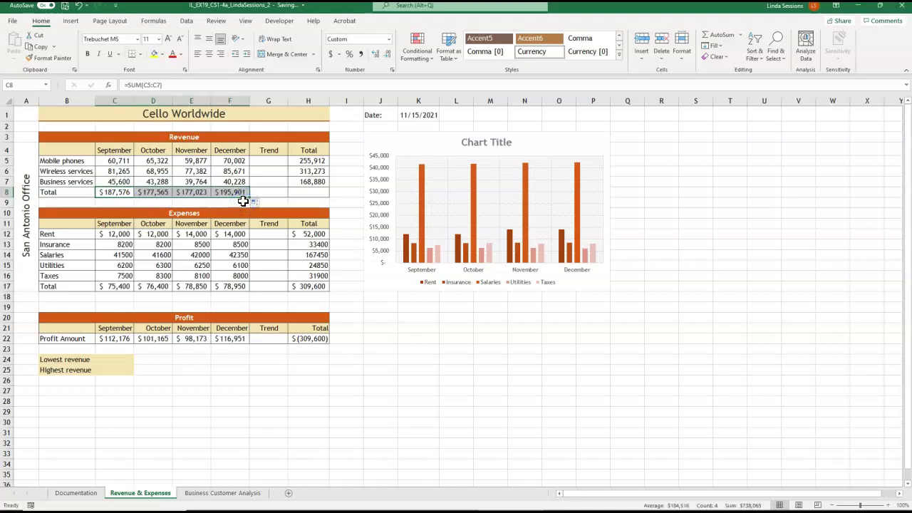
Copy the C8 total formula into H8 as a formula paste, giving $738,065
left_click(116, 192)
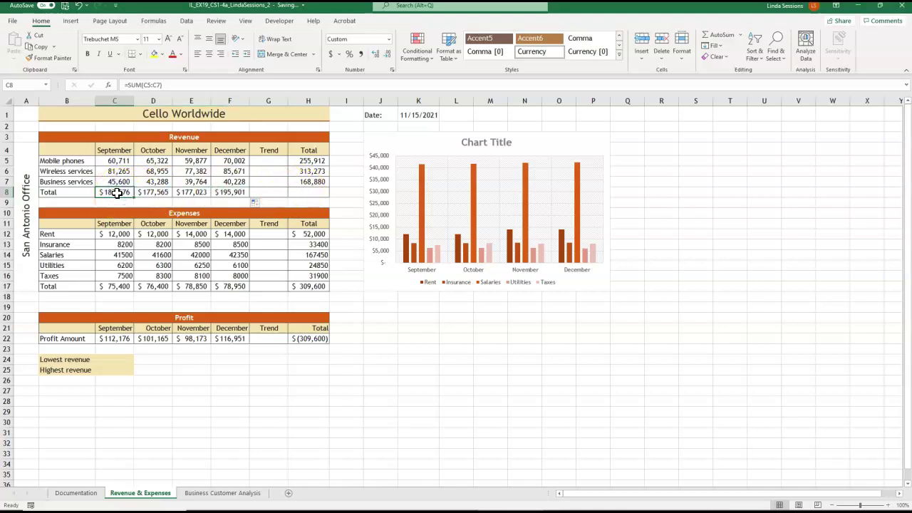
right_click(116, 193)
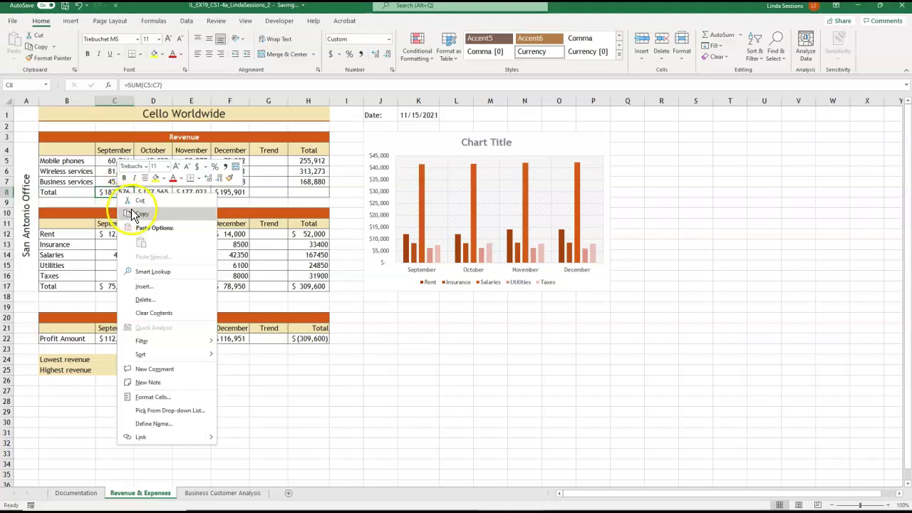
left_click(132, 210)
left_click(199, 212)
key("Return")
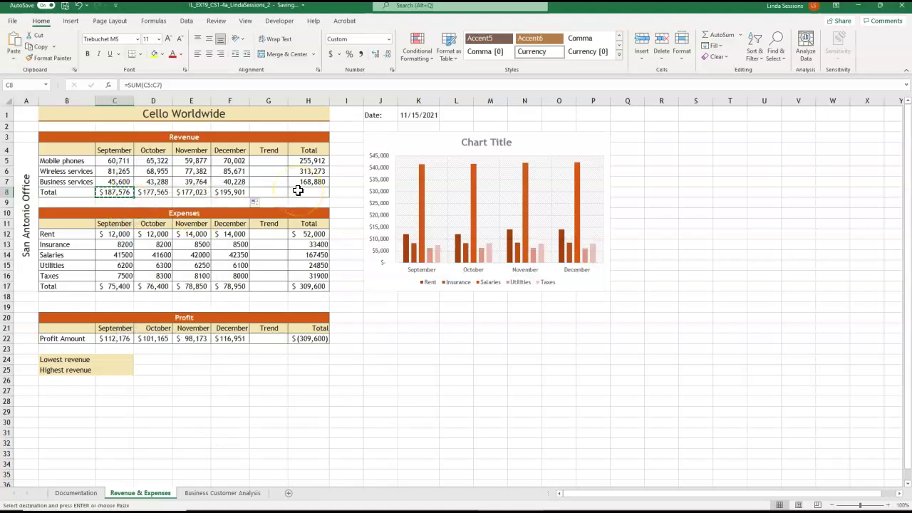
right_click(298, 192)
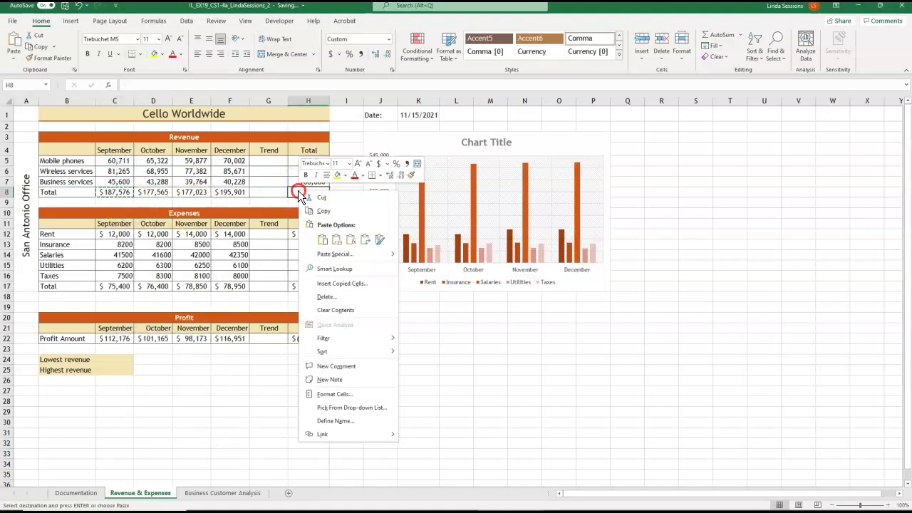
left_click(323, 240)
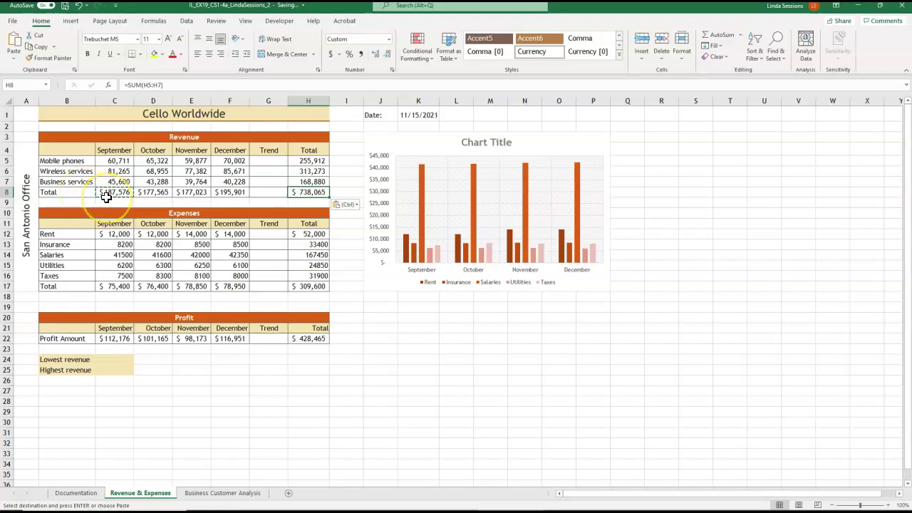
key("Escape")
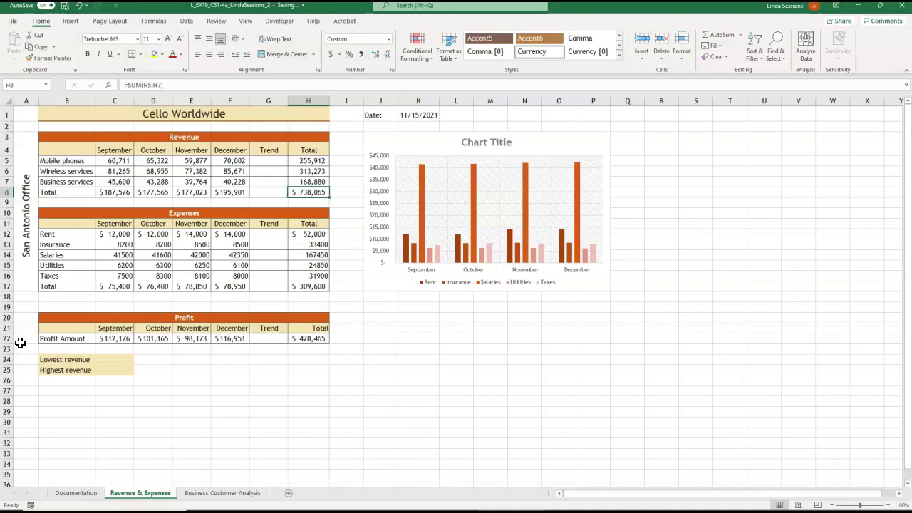
Apply Comma Style with zero decimals to expense figures C13:F16 and totals H13:H16
left_click_drag(117, 247, 223, 275)
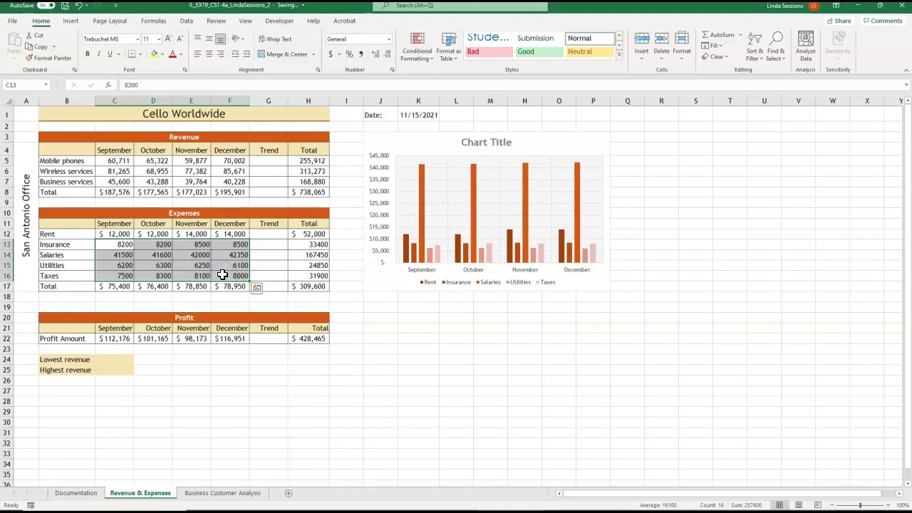
left_click(302, 244)
left_click_drag(301, 244, 302, 275)
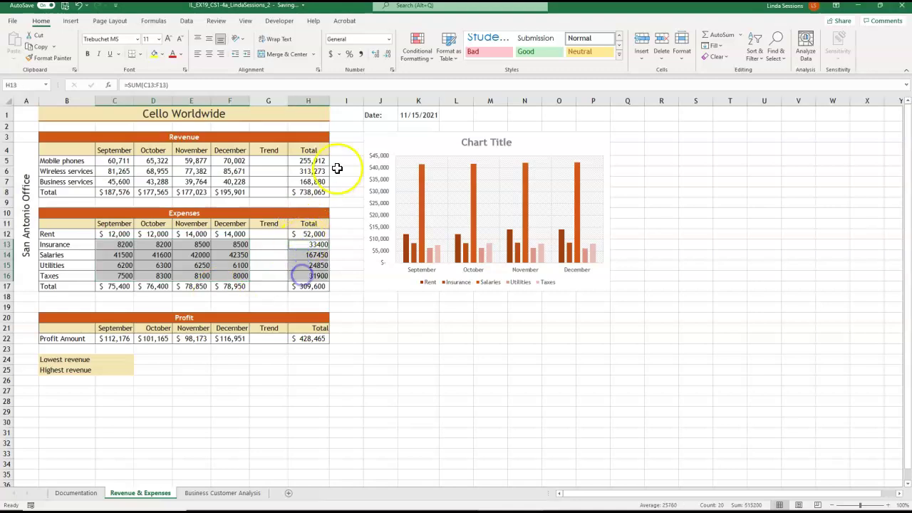
left_click(362, 55)
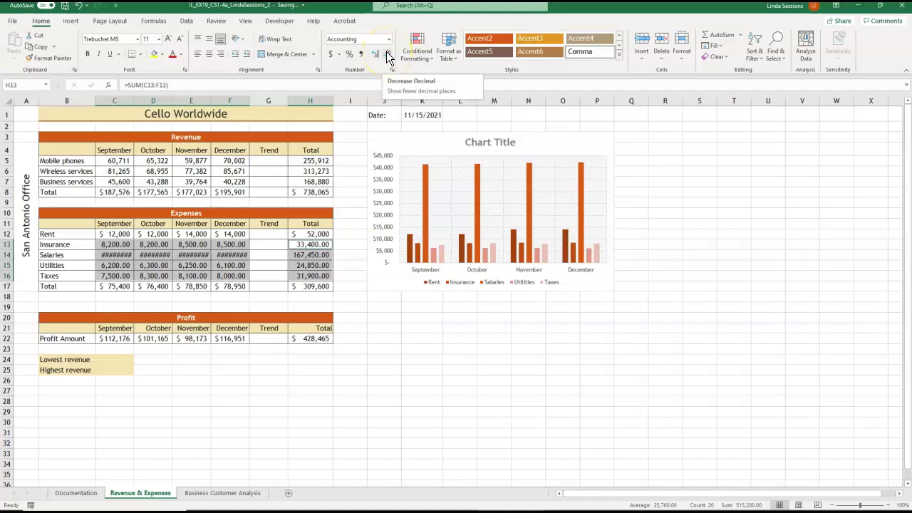
left_click(387, 54)
left_click(387, 54)
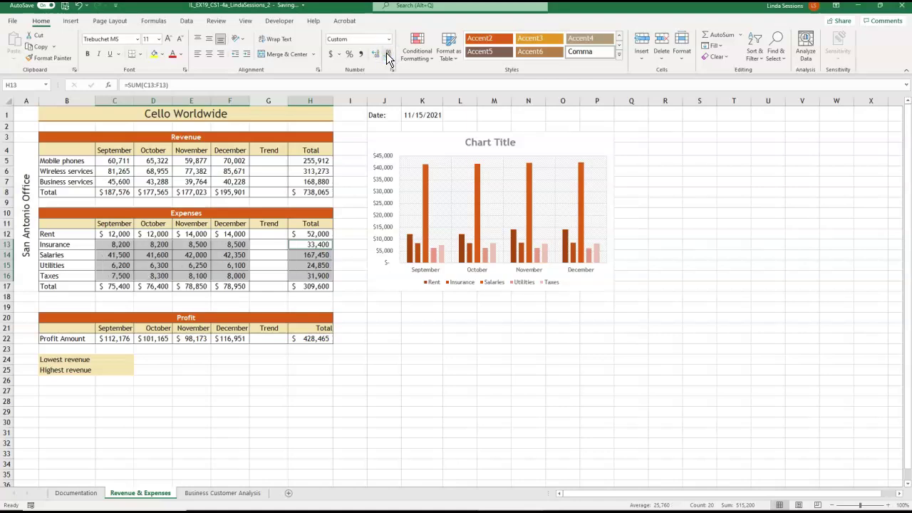
left_click(372, 317)
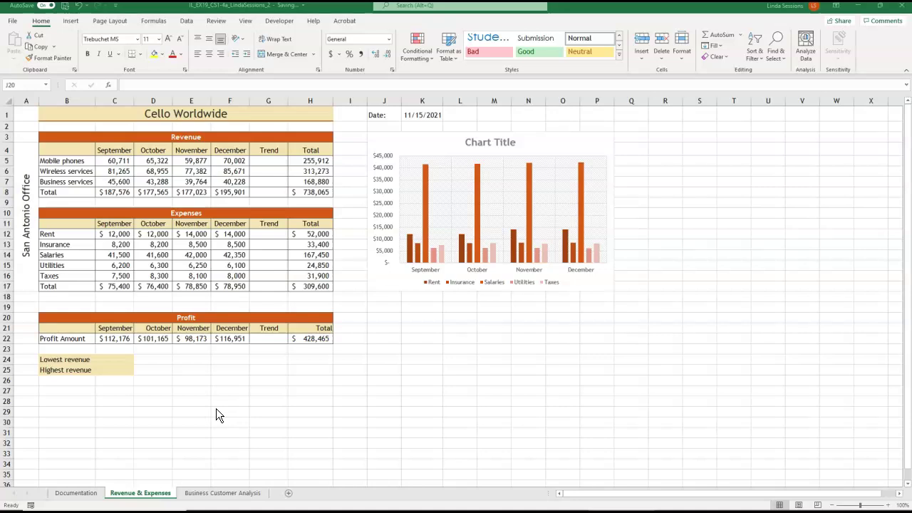
Start an AutoSum MIN formula in C24 over the revenue range C5:F7
left_click(109, 357)
left_click(104, 359)
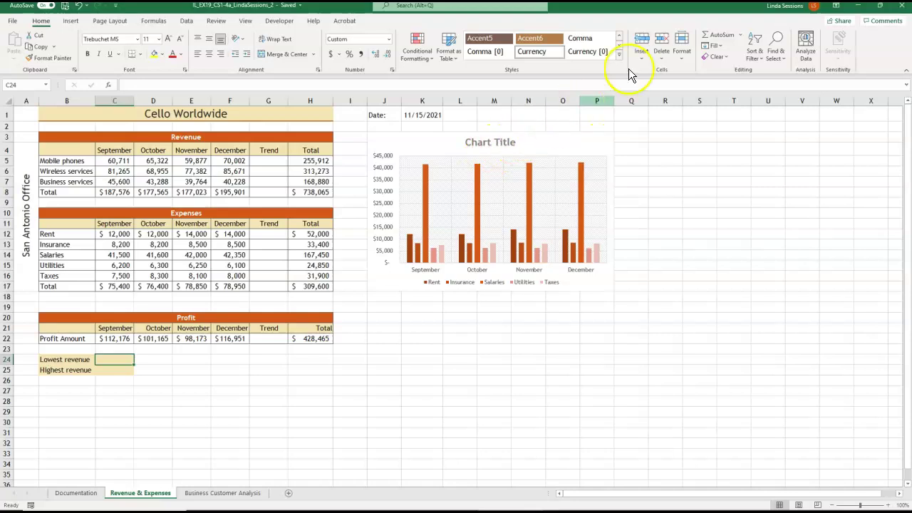
left_click(744, 34)
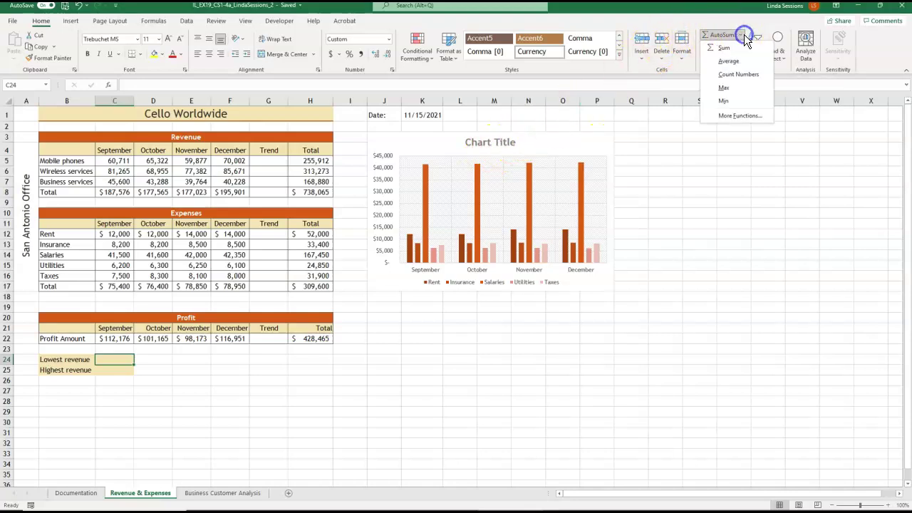
left_click(742, 103)
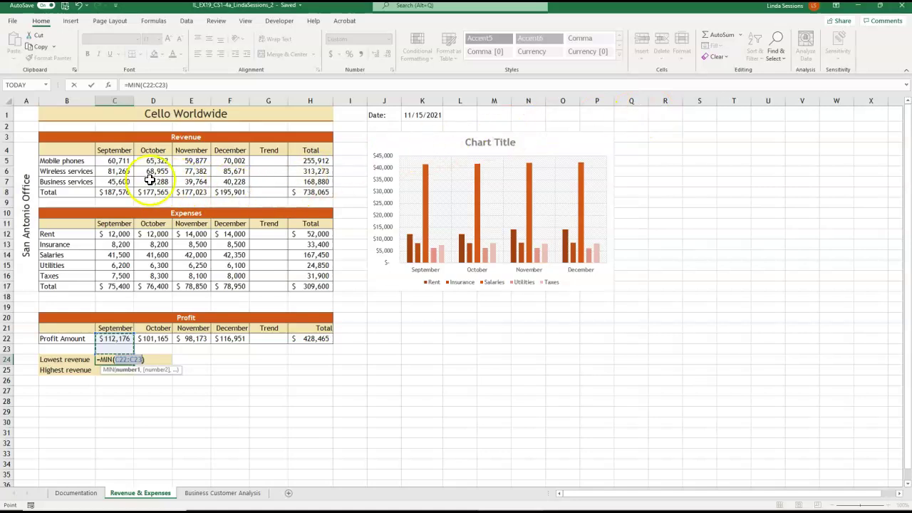
left_click_drag(118, 165, 221, 178)
Confirm =MIN(C5:F7) in C24 and add =MAX(C5:F7) in C25 for $85,671
left_click(91, 85)
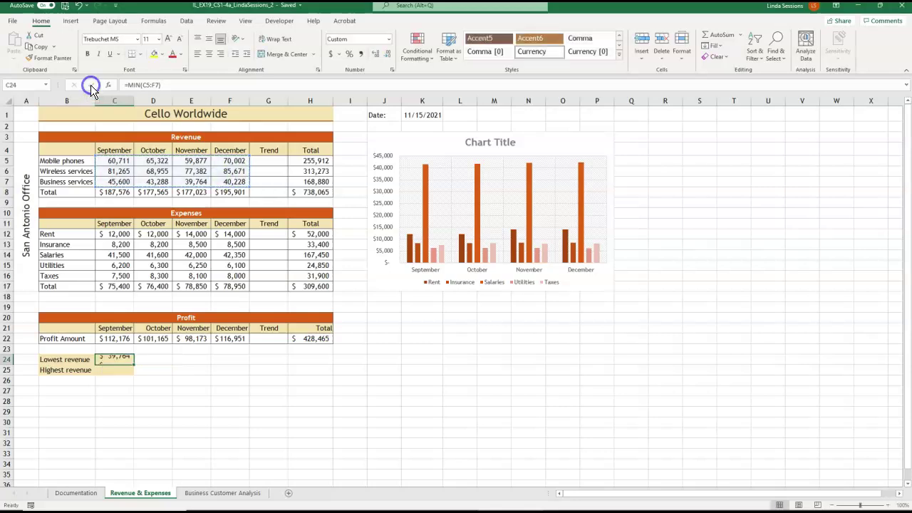
left_click(112, 370)
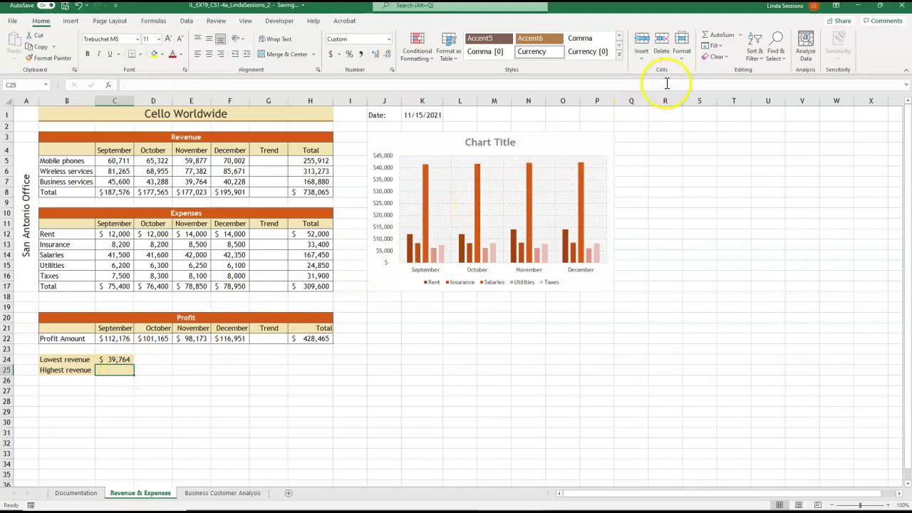
left_click(734, 35)
left_click(724, 79)
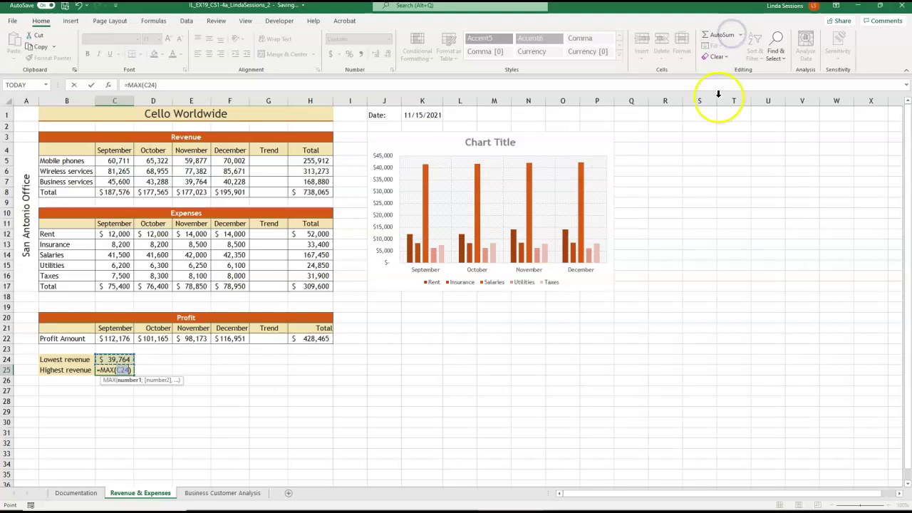
left_click_drag(110, 160, 222, 180)
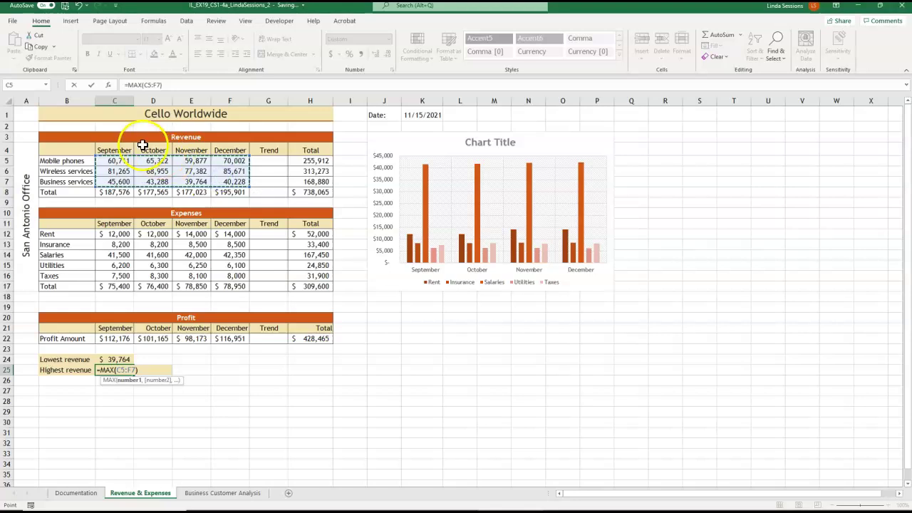
left_click(92, 84)
left_click(268, 423)
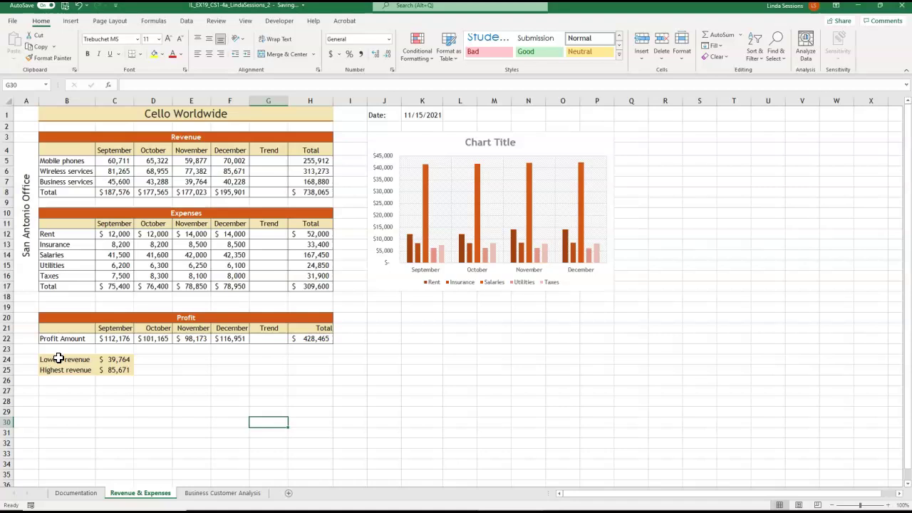
Give B24:C25 dark gray left, top, right and bottom borders through More Borders
left_click_drag(59, 359, 122, 370)
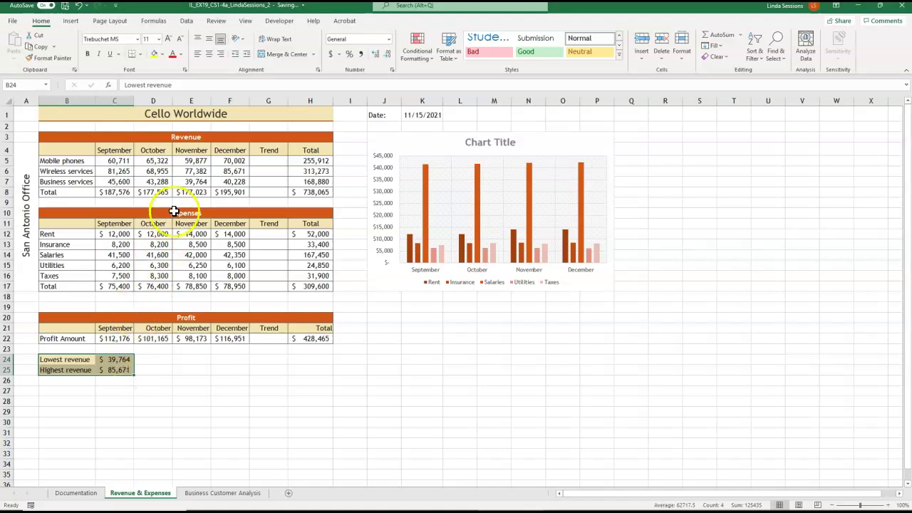
left_click(142, 54)
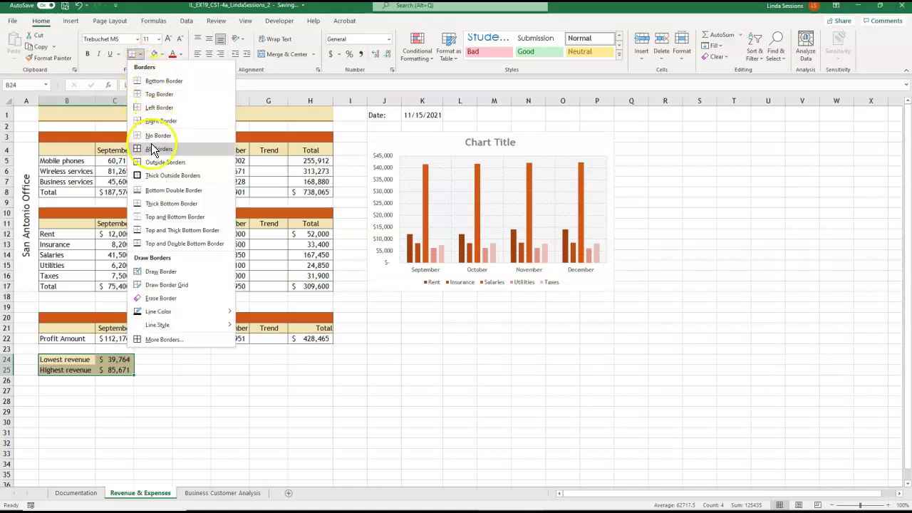
left_click(170, 345)
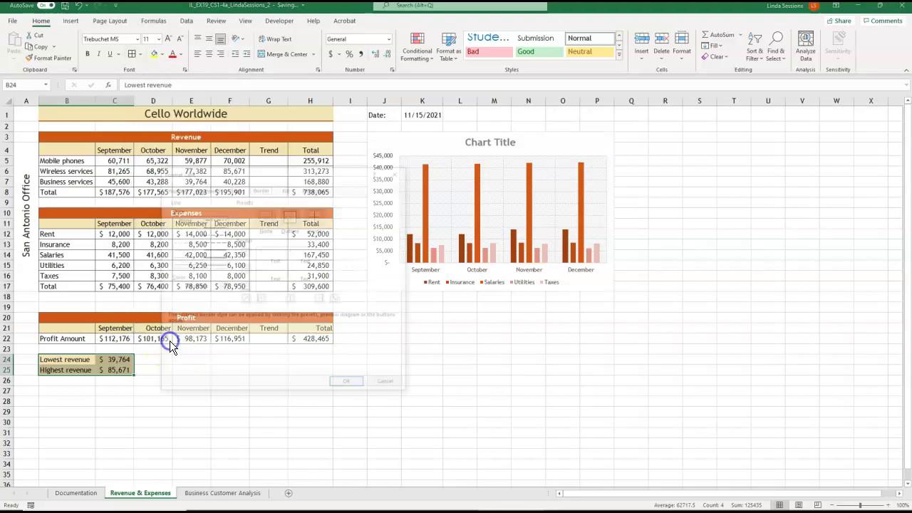
left_click(222, 286)
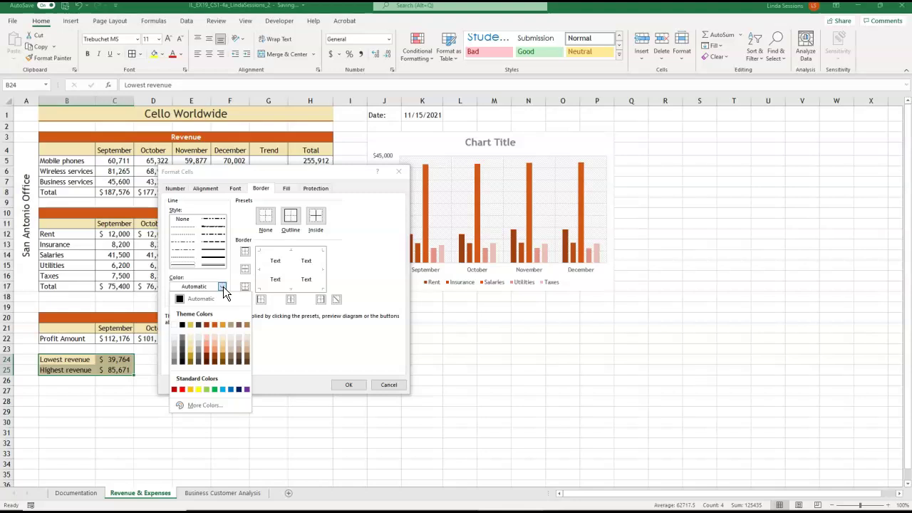
left_click(183, 340)
left_click(259, 262)
left_click(278, 252)
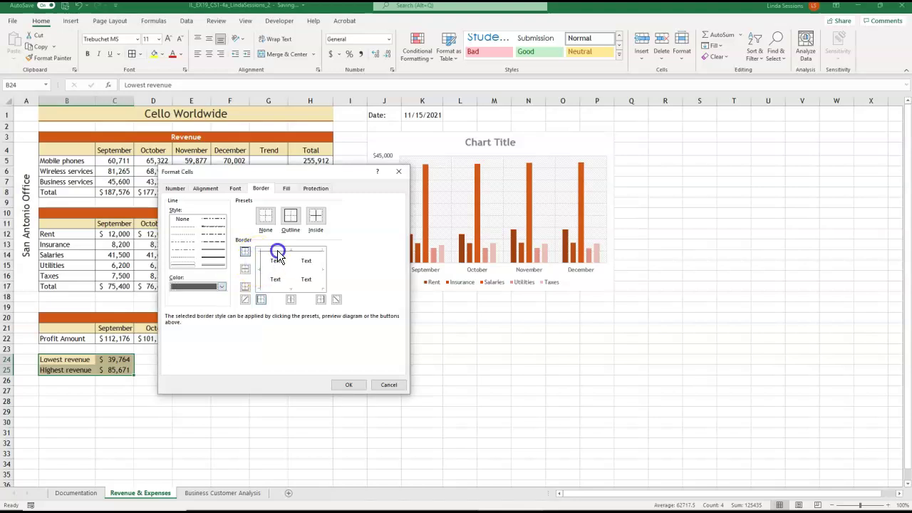
left_click(321, 262)
left_click(300, 291)
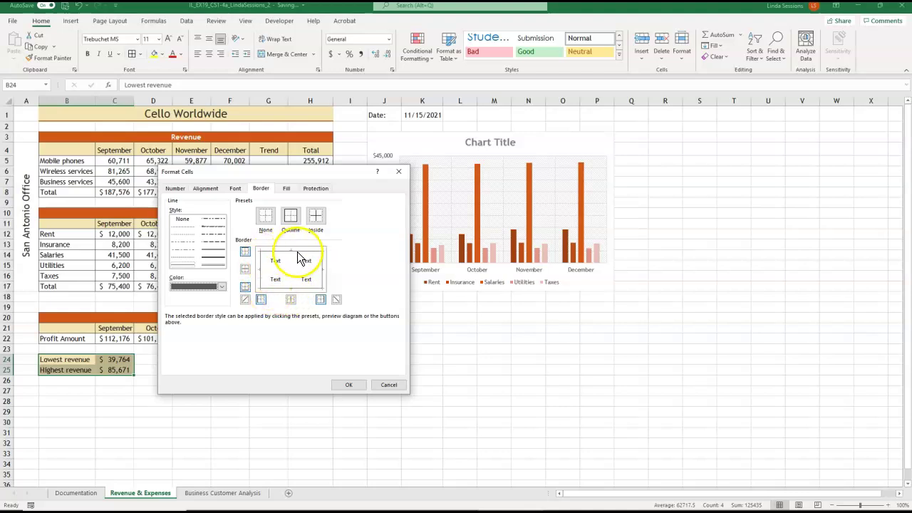
left_click(348, 387)
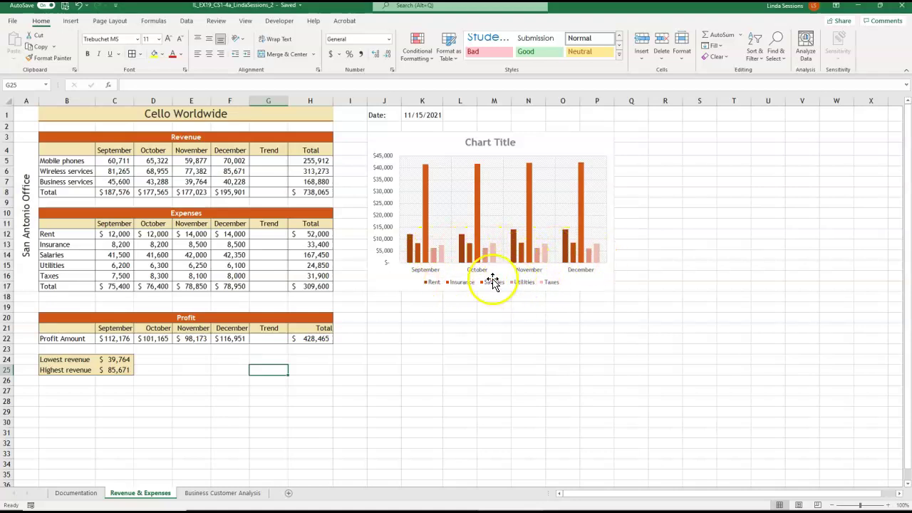
Switch the expenses chart's rows and columns so the columns group by expense type
left_click(396, 138)
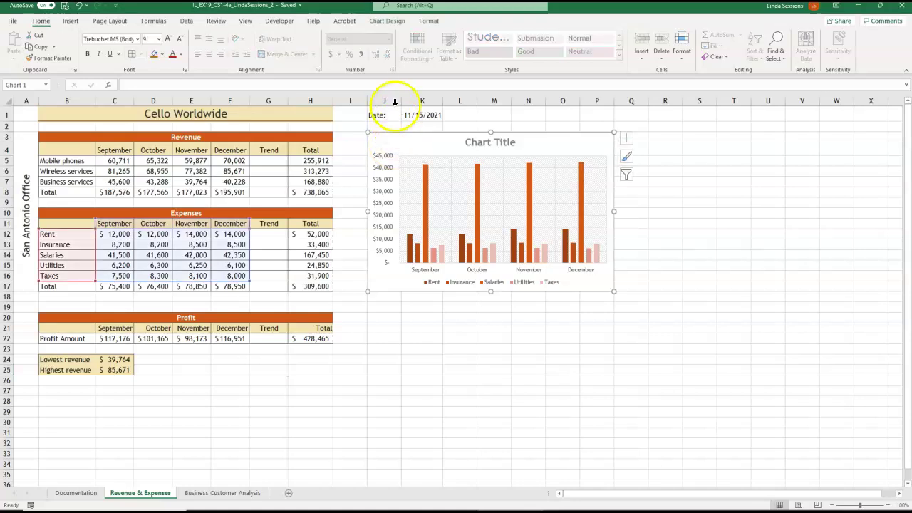
left_click(394, 23)
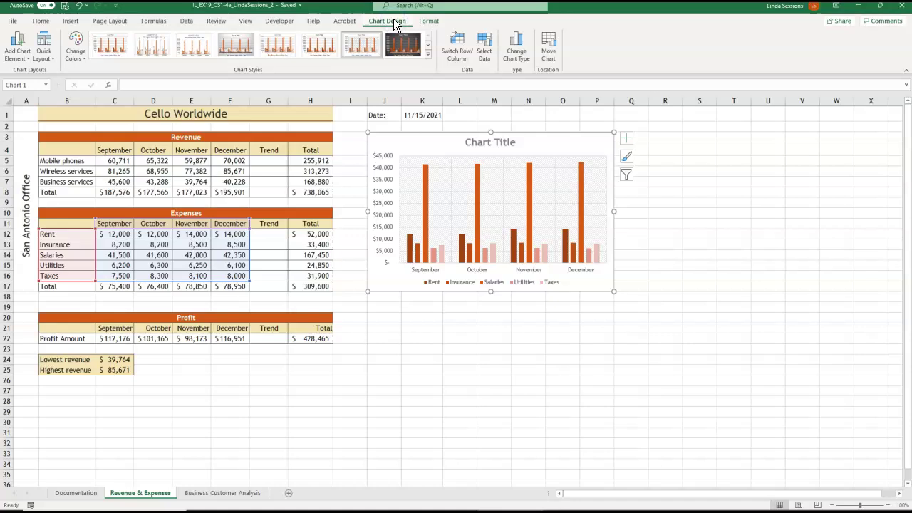
left_click(460, 54)
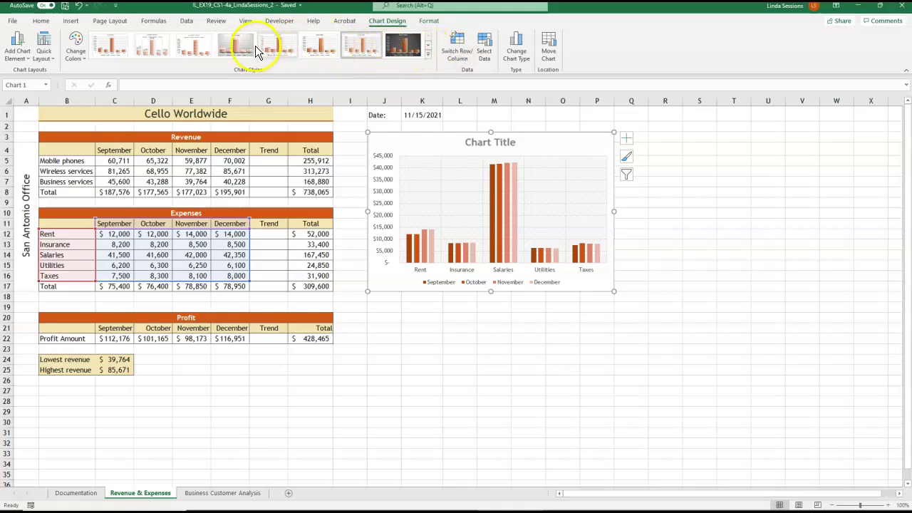
Place the chart legend at the right, listing September through December
left_click(15, 57)
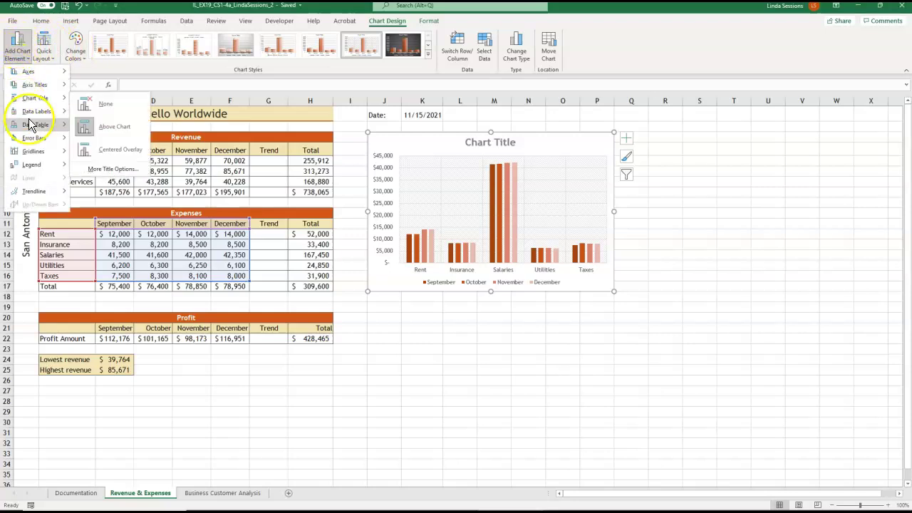
mouse_move(34, 168)
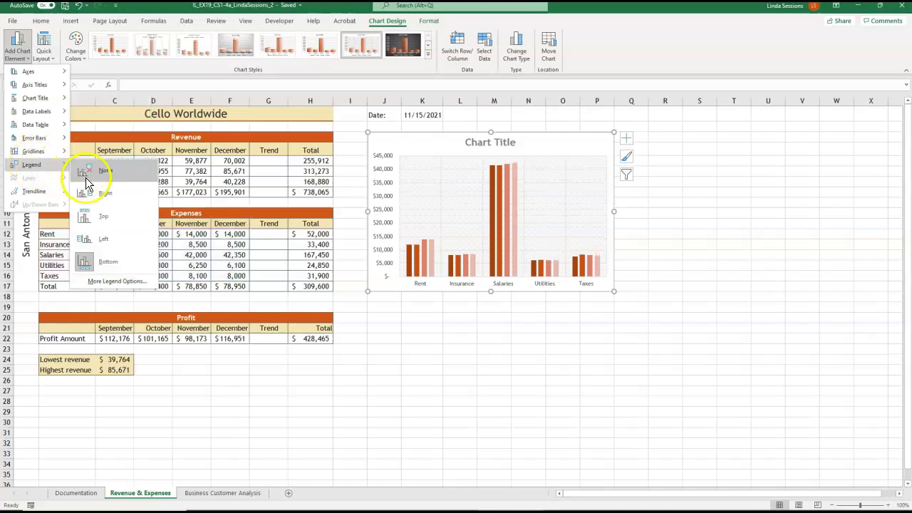
left_click(100, 197)
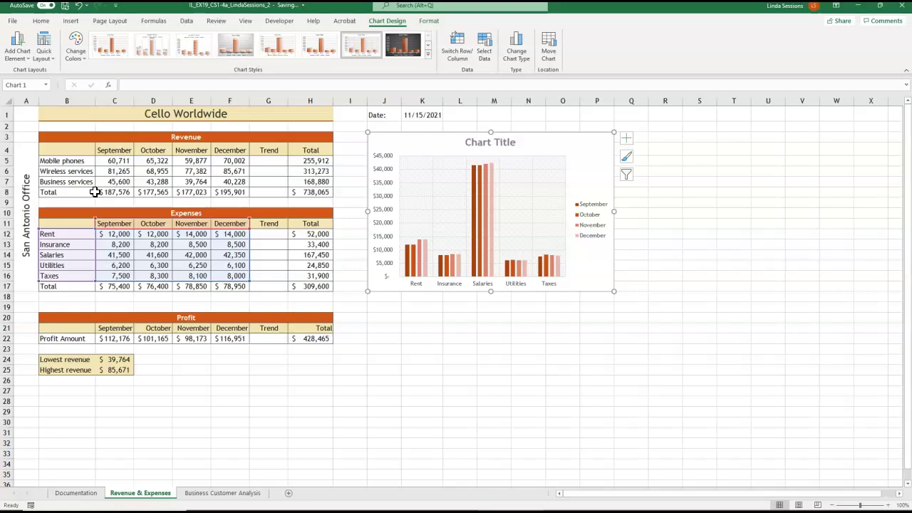
Add a primary vertical axis title reading 'Monthly Amount'
left_click(25, 63)
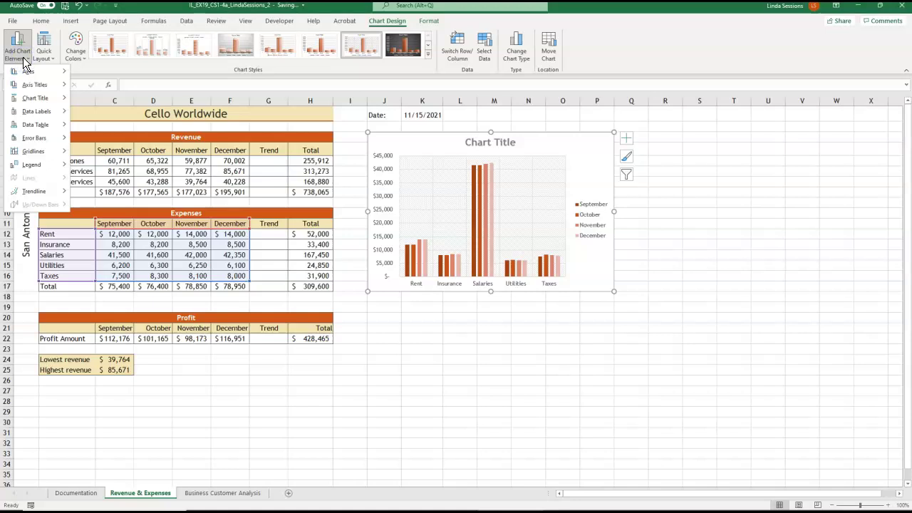
left_click(47, 74)
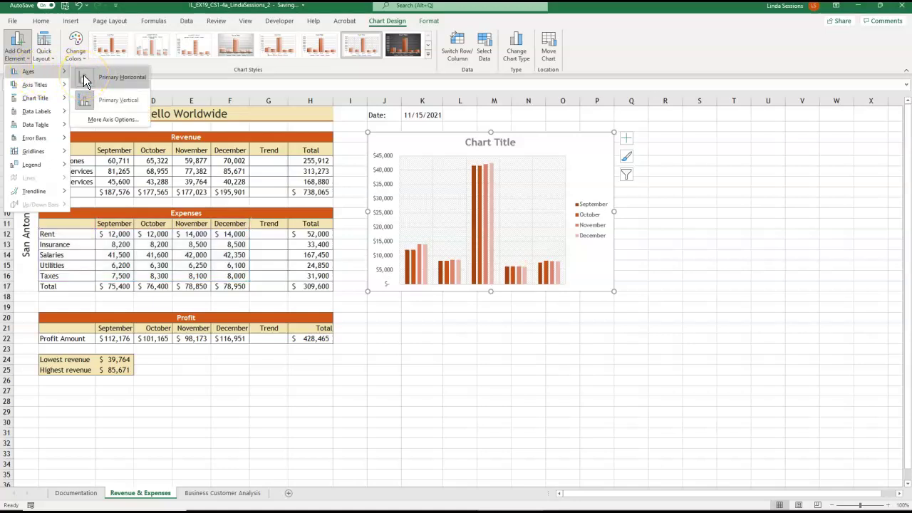
left_click(109, 98)
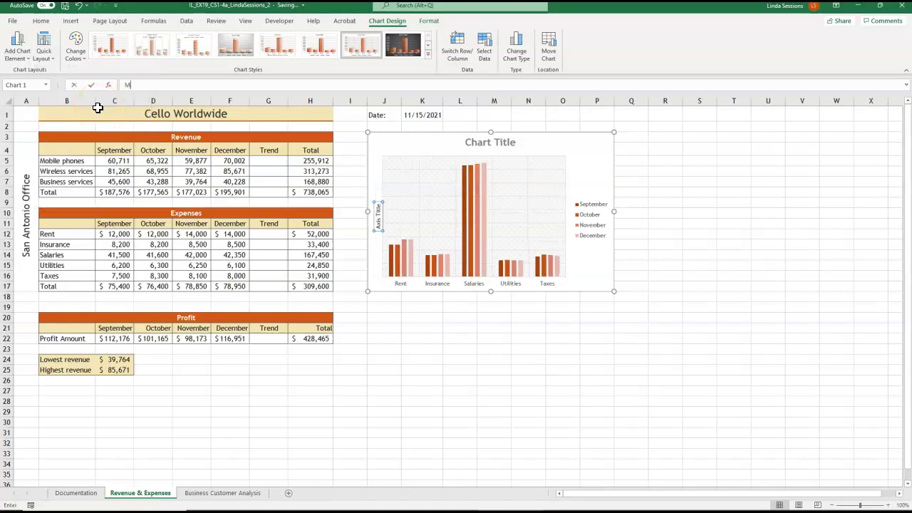
type("Monthly Amount")
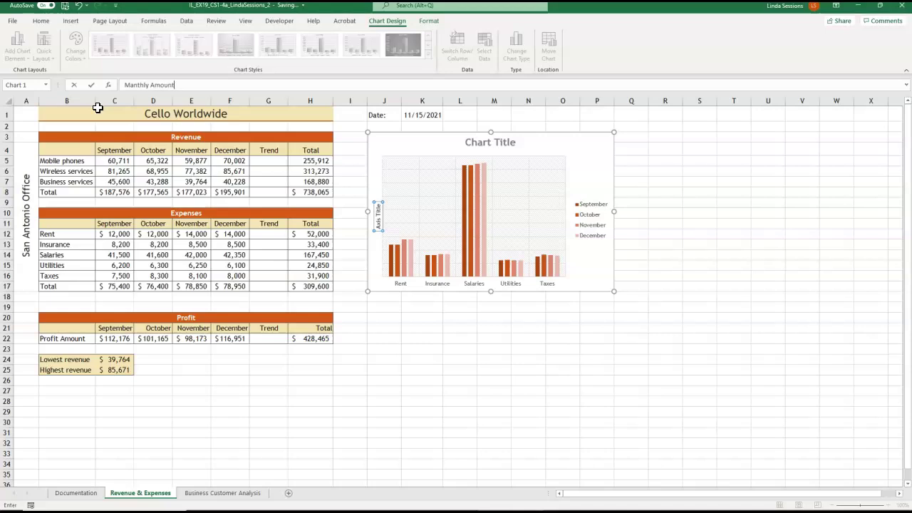
left_click(134, 85)
key("Return")
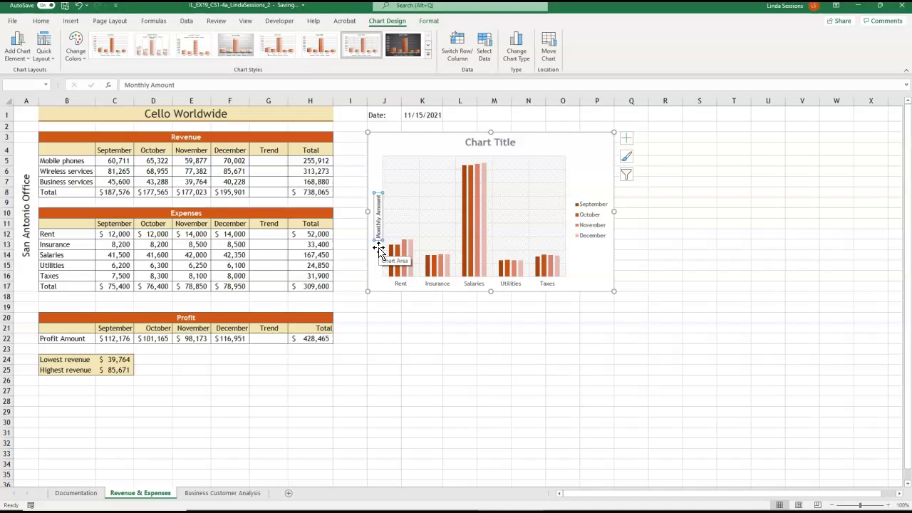
Set the chart title to 'Expenses by Type'
left_click(504, 143)
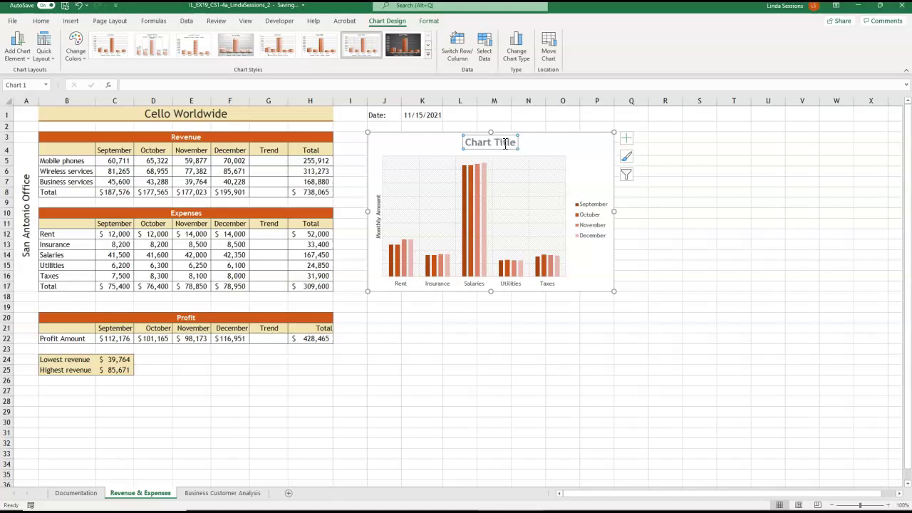
type("Expensees by Type")
key("Return")
left_click(484, 143)
left_click(422, 370)
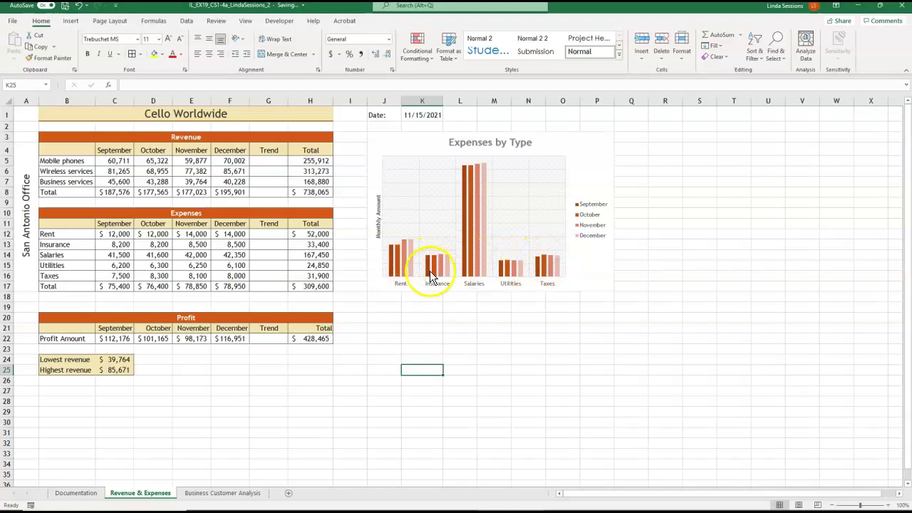
Fill the December data series with Dark Red, Accent 1, then select the chart area
mouse_move(411, 277)
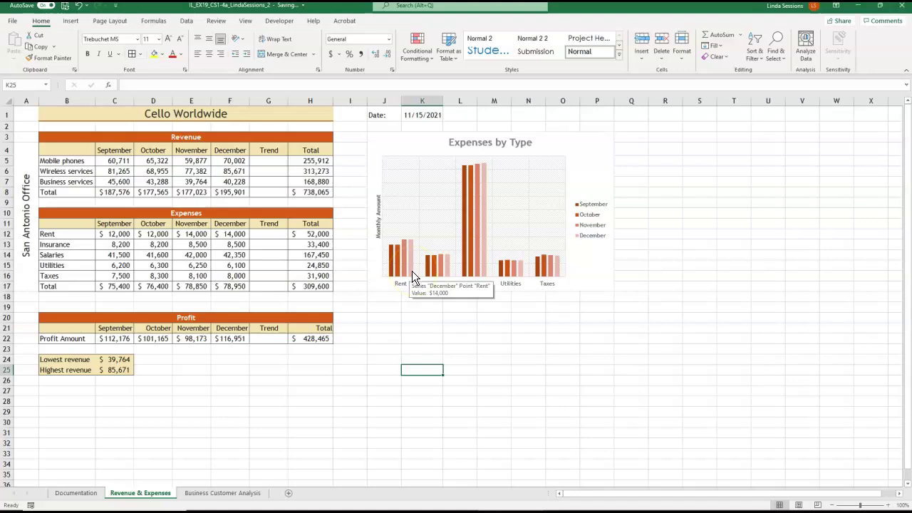
left_click(412, 273)
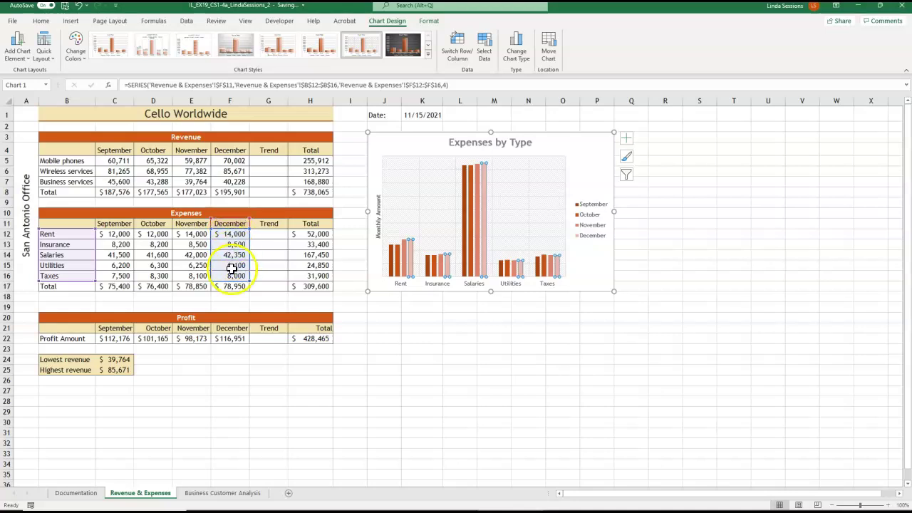
left_click(430, 21)
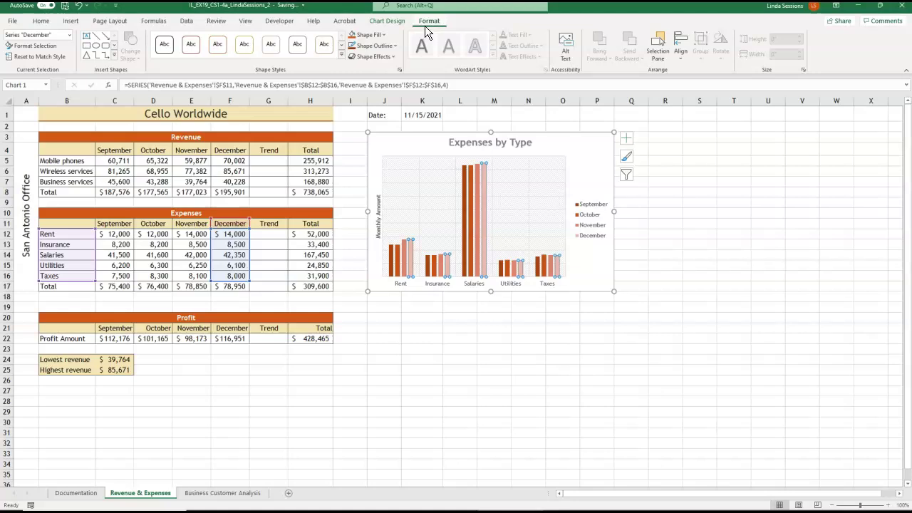
left_click(383, 35)
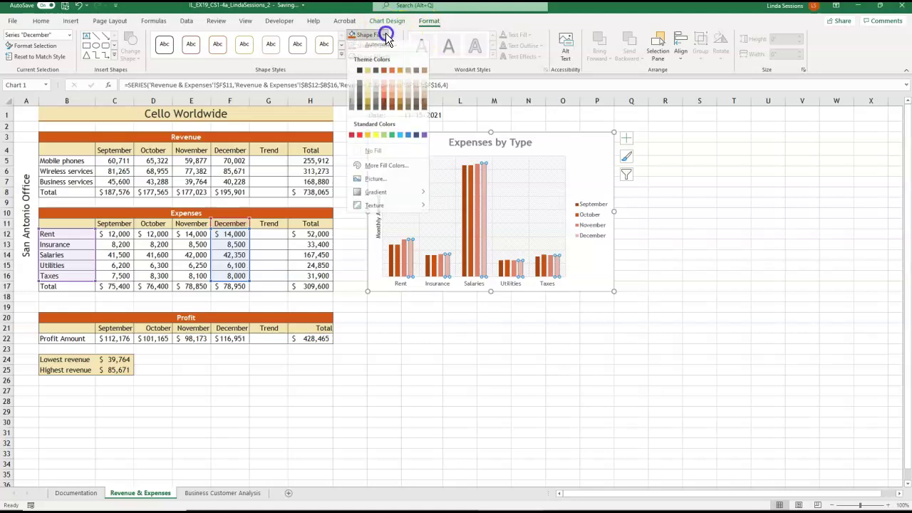
left_click(385, 74)
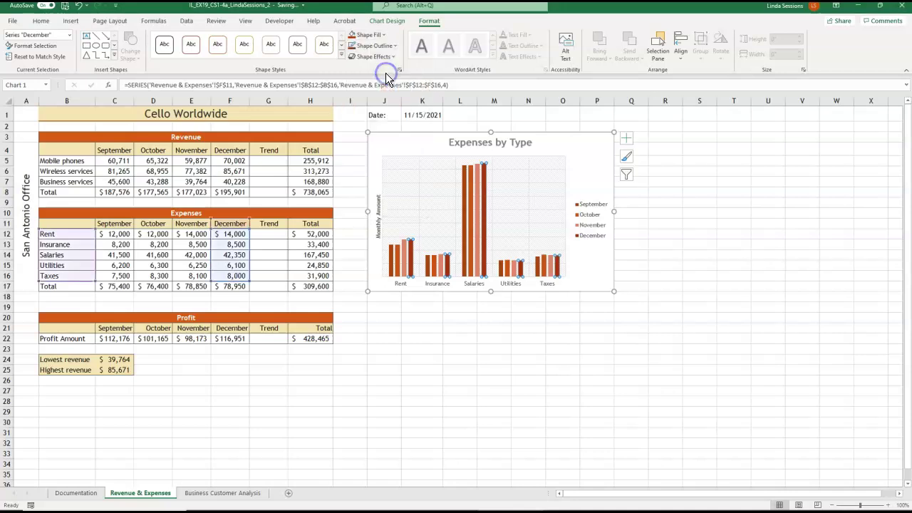
left_click(385, 145)
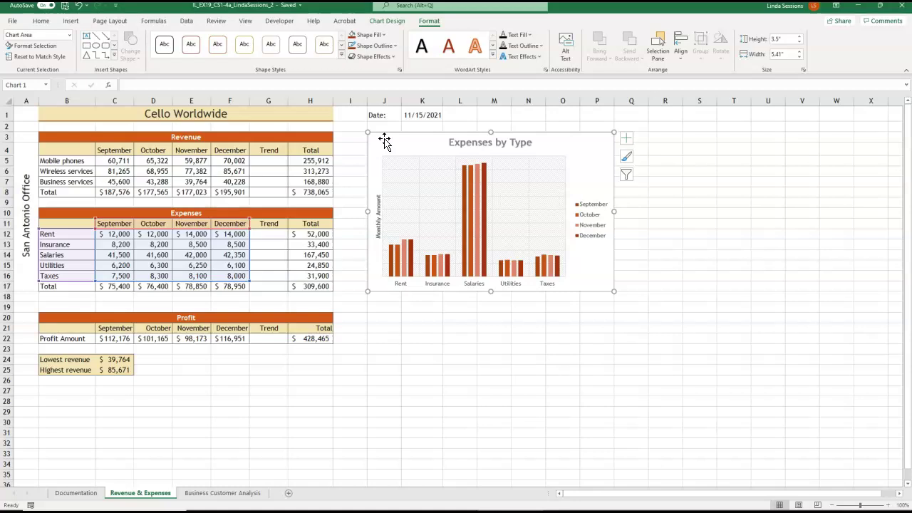
Outline the chart area in Black, Text 1, Lighter 50%
left_click(394, 46)
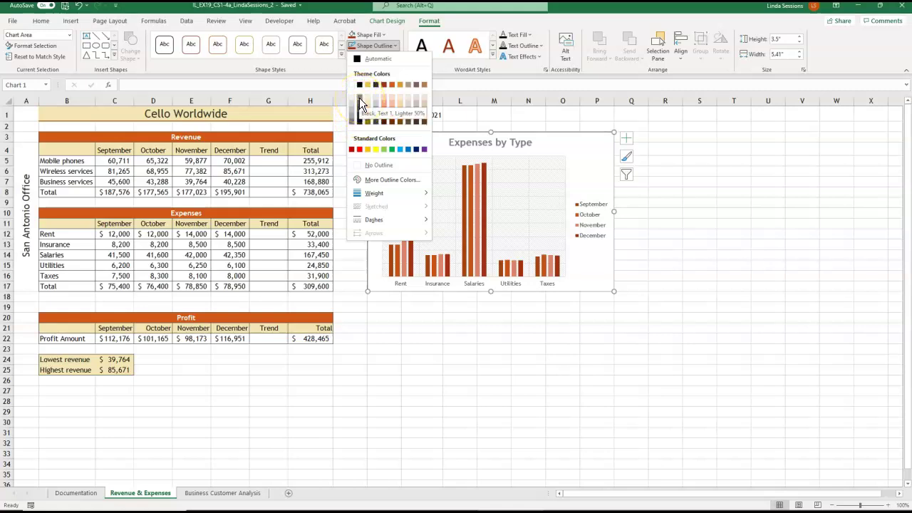
left_click(426, 350)
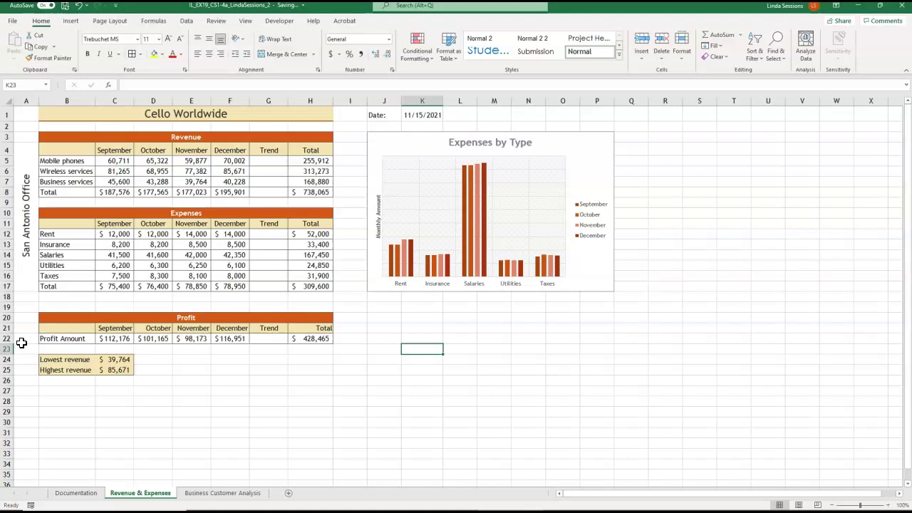
Insert a doughnut chart from the profit months and amounts in B21:F22
left_click(54, 328)
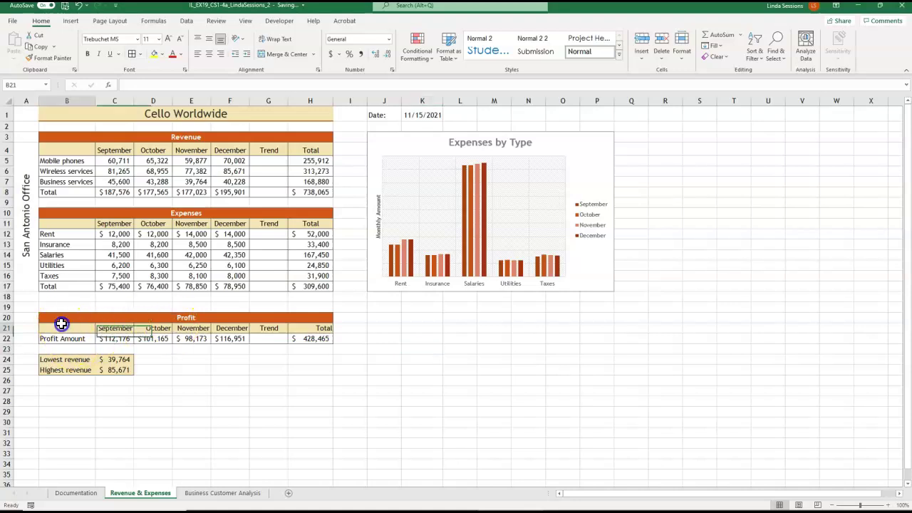
left_click_drag(54, 328, 230, 340)
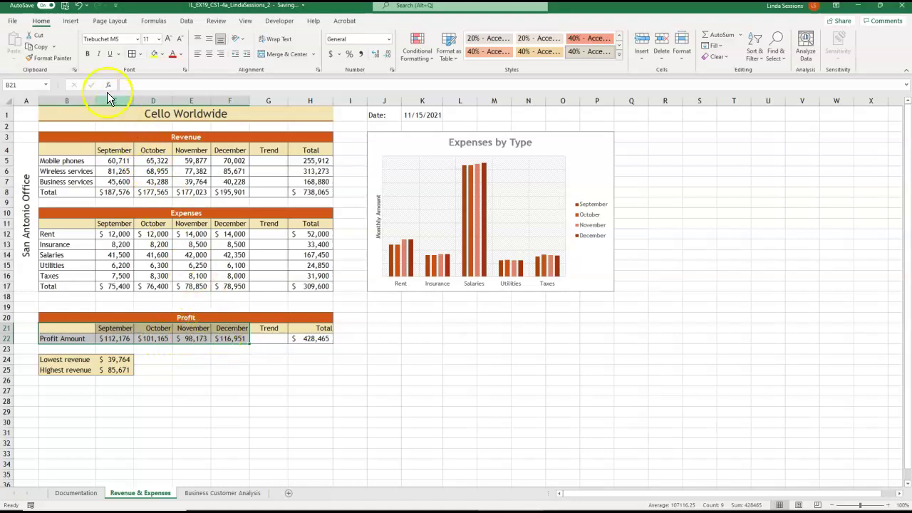
left_click(71, 21)
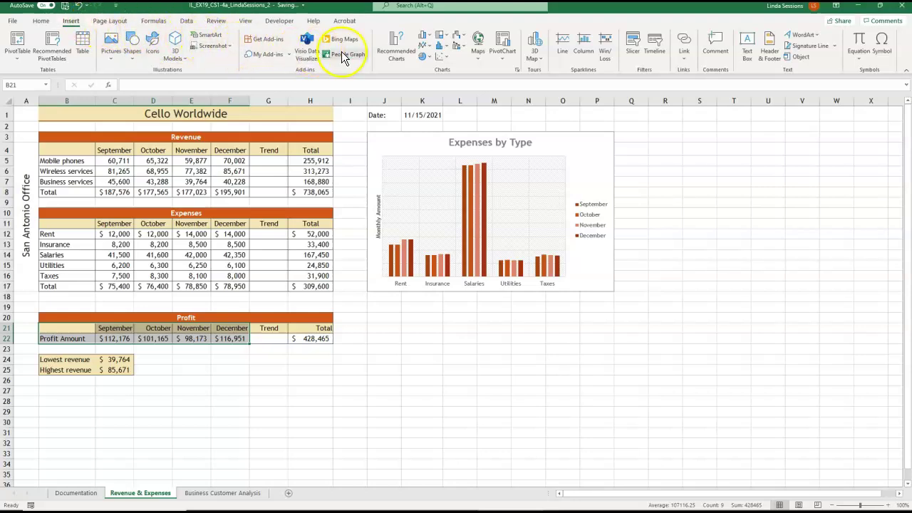
left_click(430, 57)
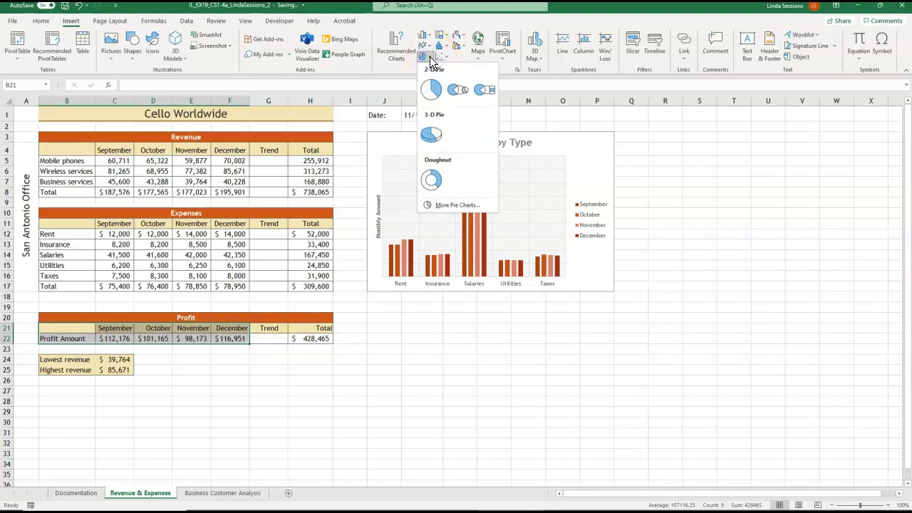
left_click(430, 180)
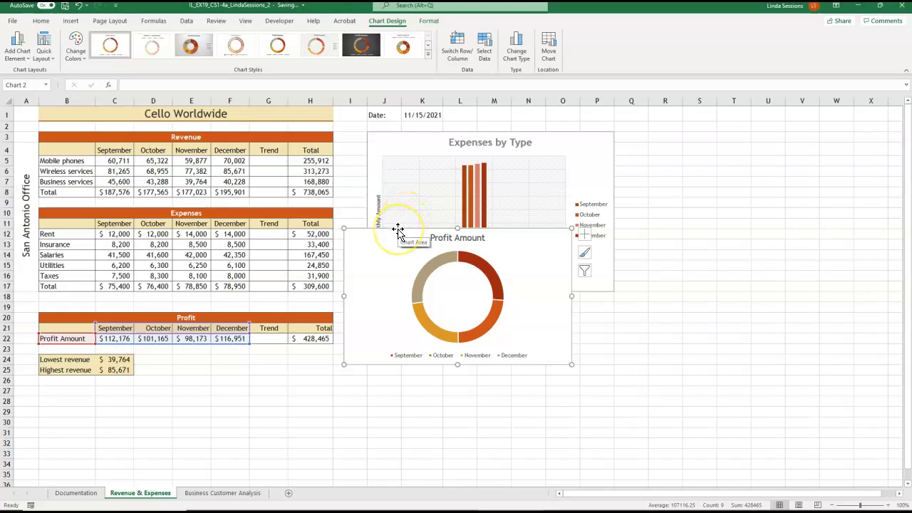
Move the doughnut chart below the Expenses by Type chart and resize it to match that chart's width
left_click_drag(398, 230, 421, 302)
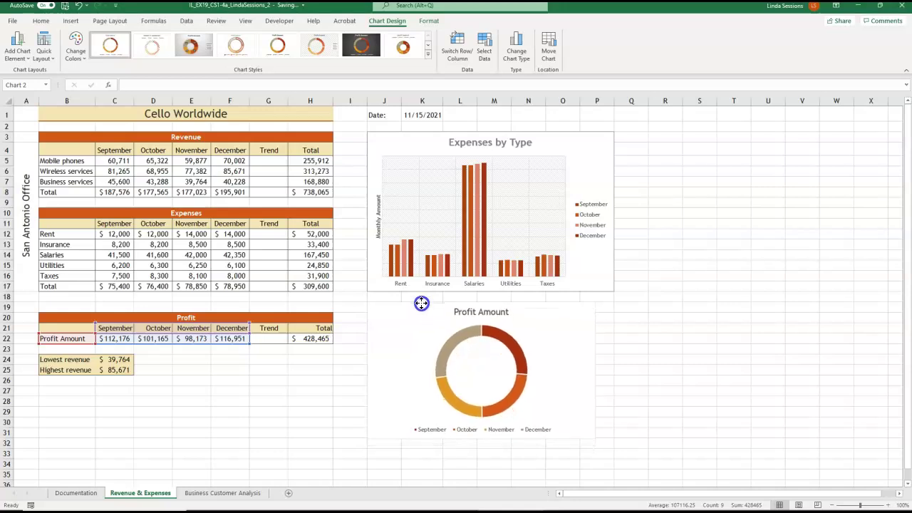
left_click_drag(421, 303, 422, 302)
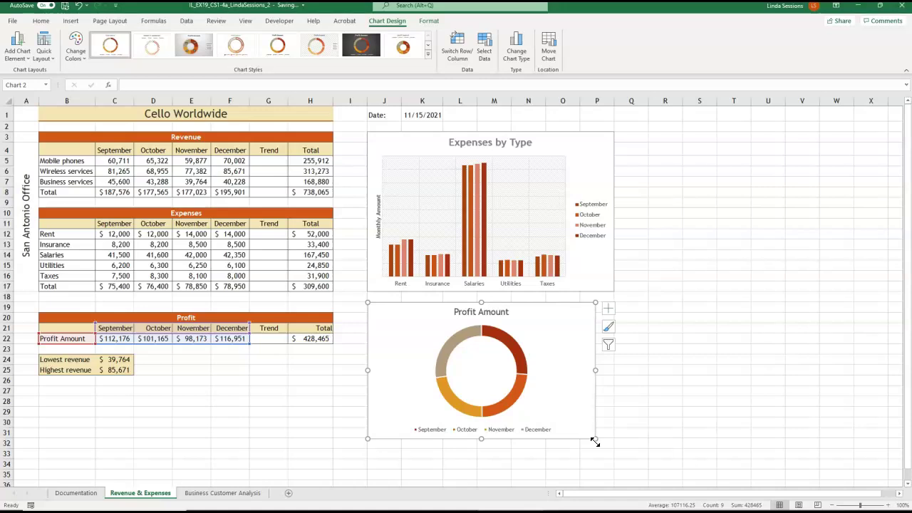
left_click_drag(595, 442, 613, 415)
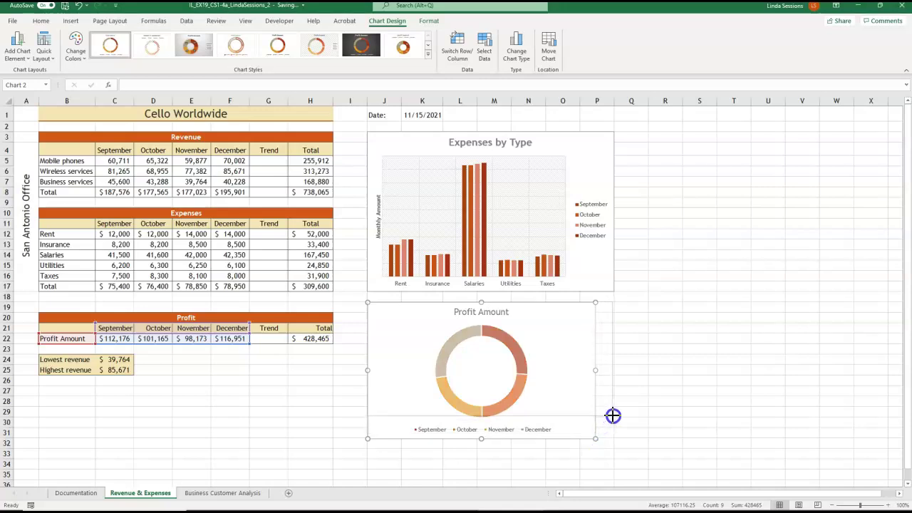
left_click_drag(613, 415, 613, 438)
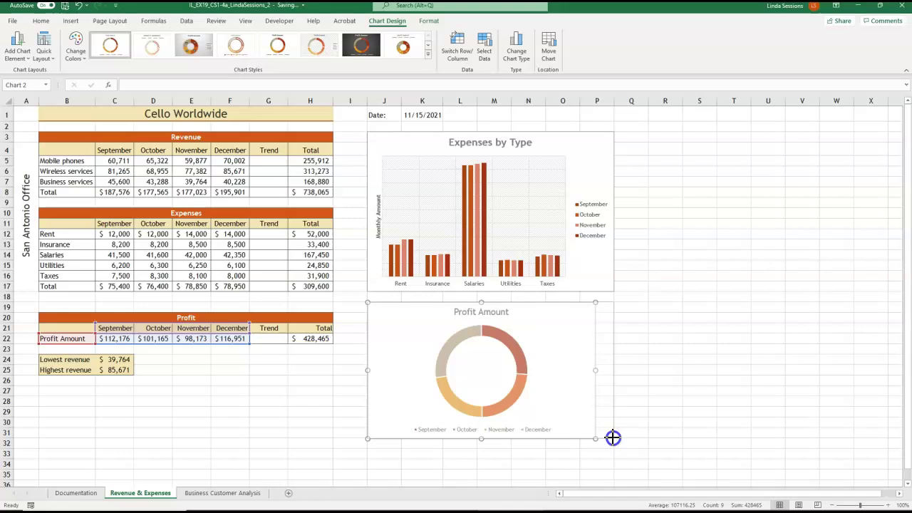
left_click_drag(613, 437, 612, 438)
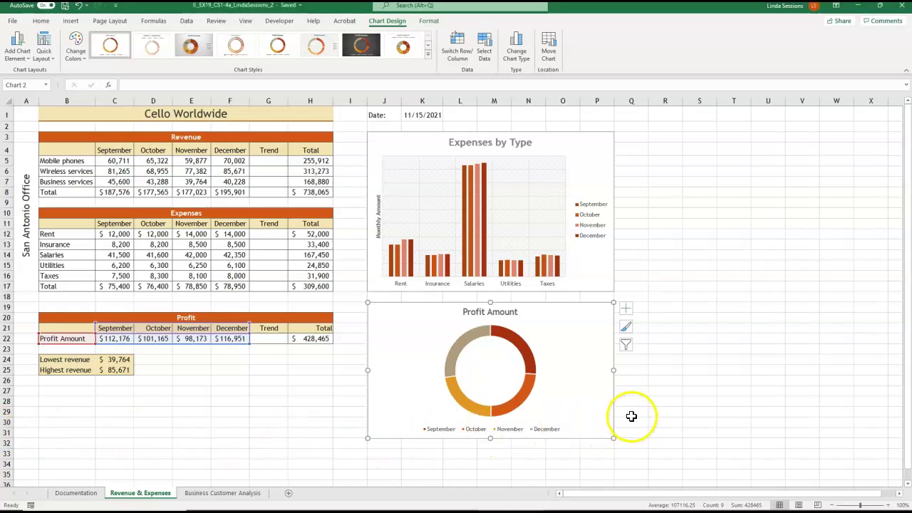
Replace the doughnut chart title 'Profit Amount' with 'Sept to Dec Profit'
left_click(475, 312)
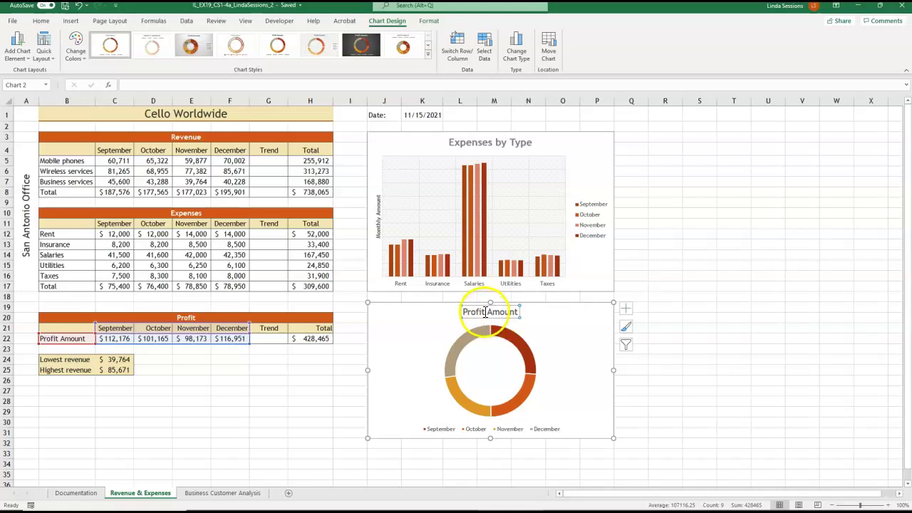
left_click_drag(463, 312, 513, 313)
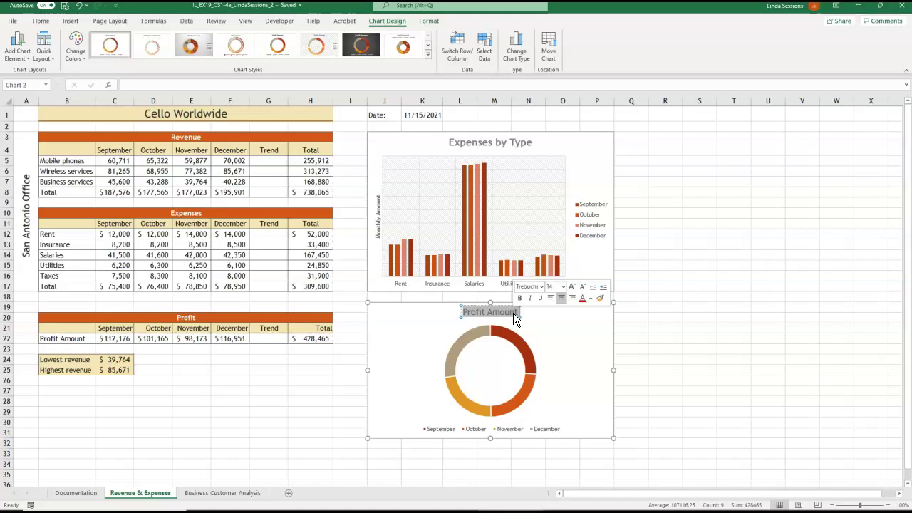
type("Sept to Dec Profit")
left_click(574, 326)
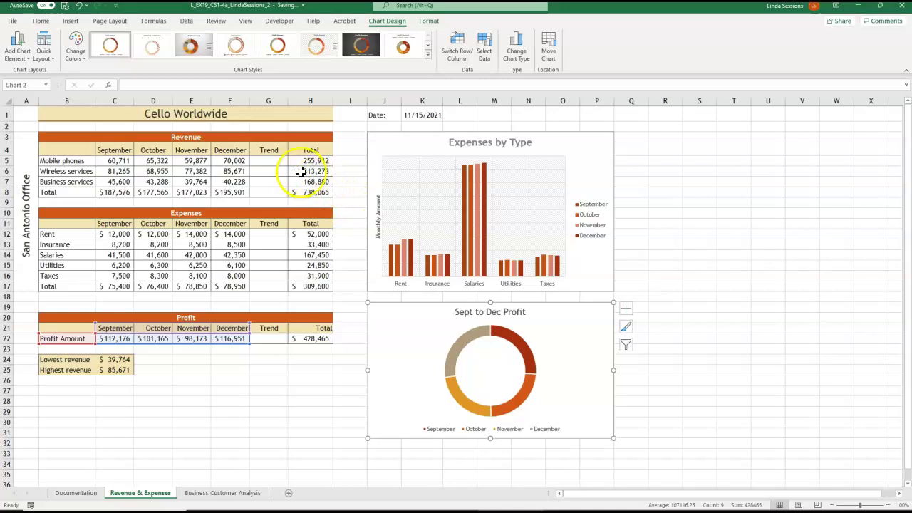
Apply Quick Layout 6 for percentage slice labels and a right legend, then deselect the chart
left_click(51, 62)
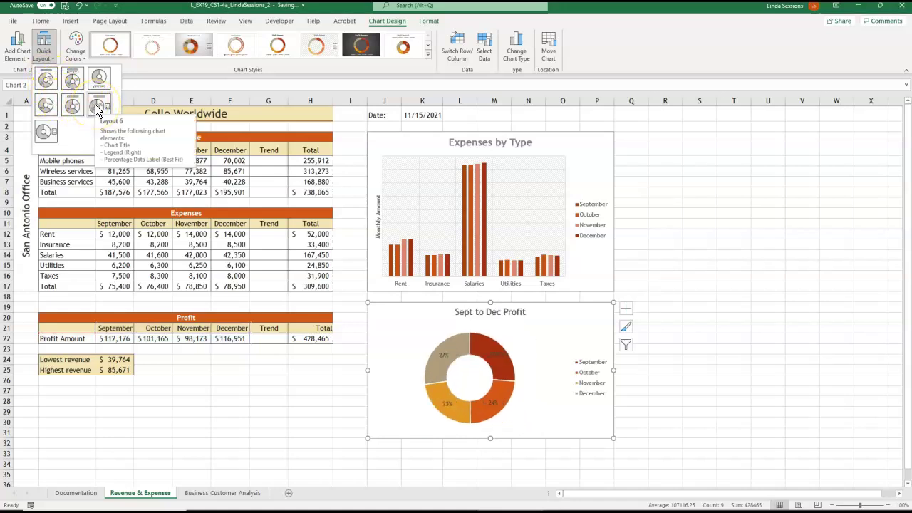
left_click(97, 109)
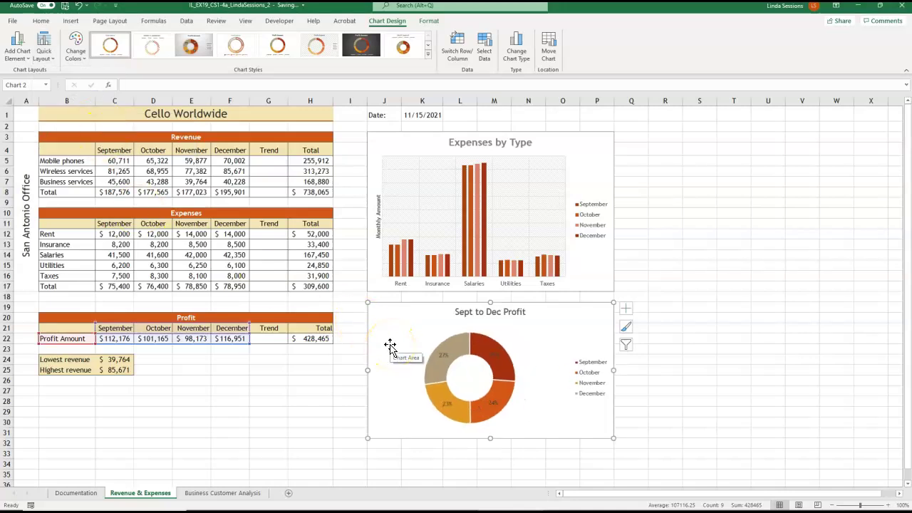
left_click(329, 382)
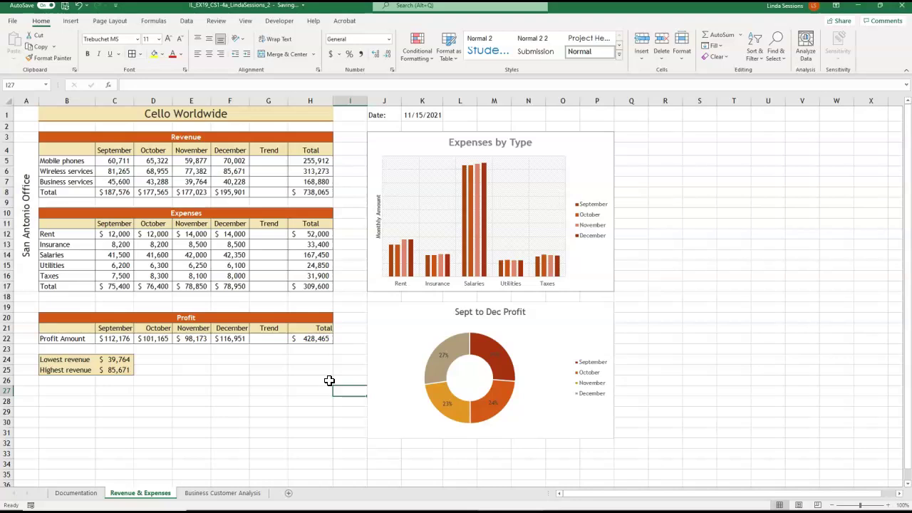
Insert a 2-D Stacked Column chart of the service revenue data in B4:F7
left_click(65, 151)
left_click_drag(65, 152, 228, 180)
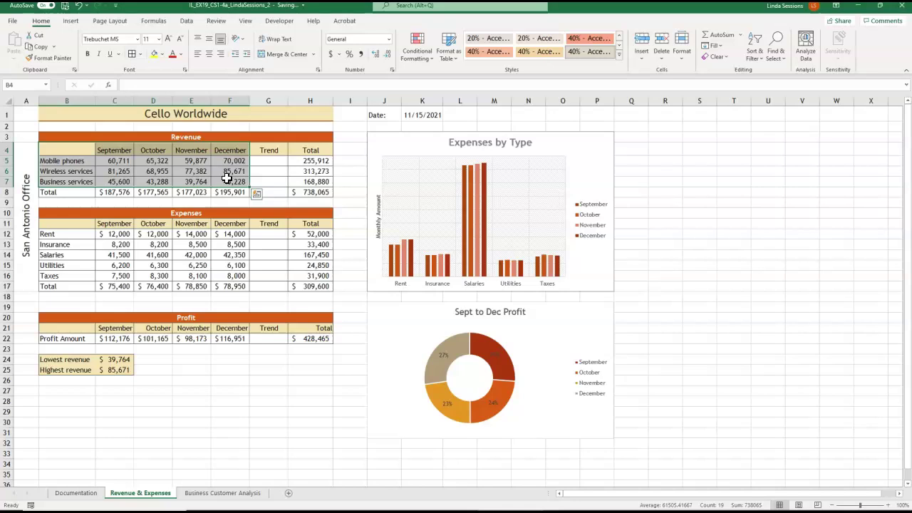
left_click(69, 21)
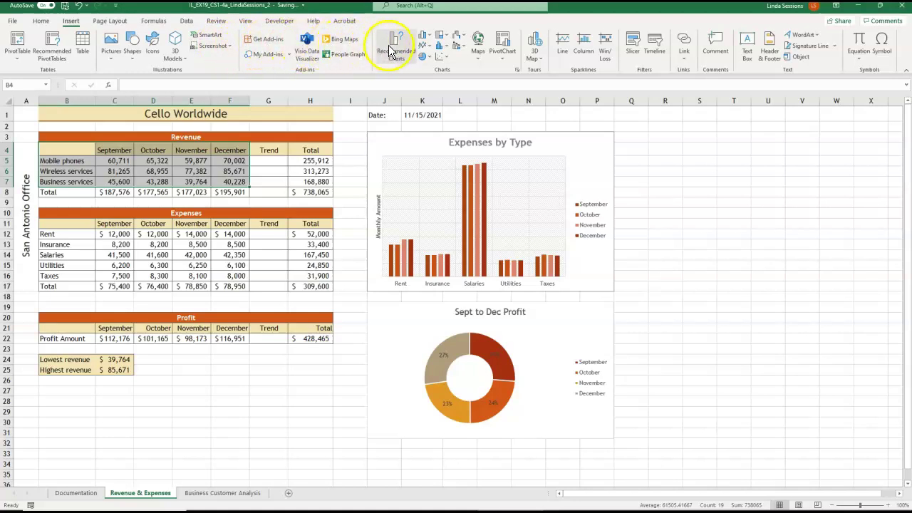
left_click(429, 34)
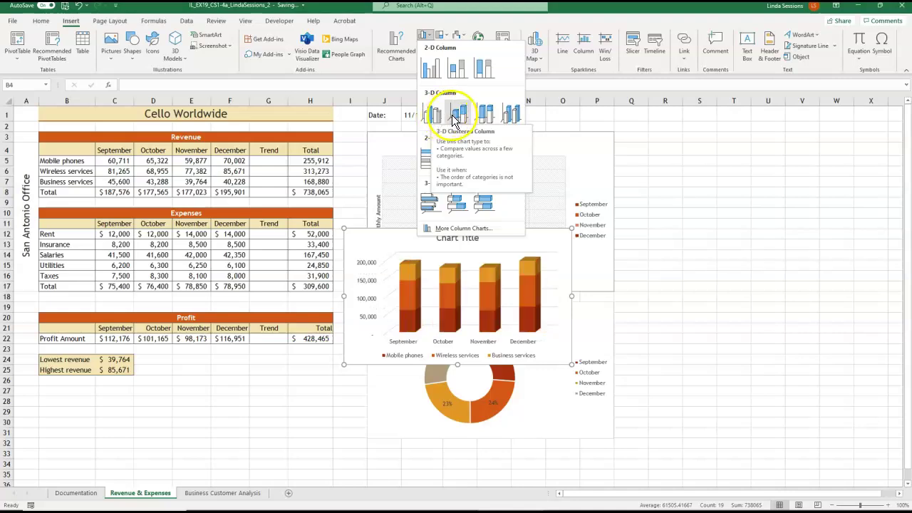
left_click(456, 71)
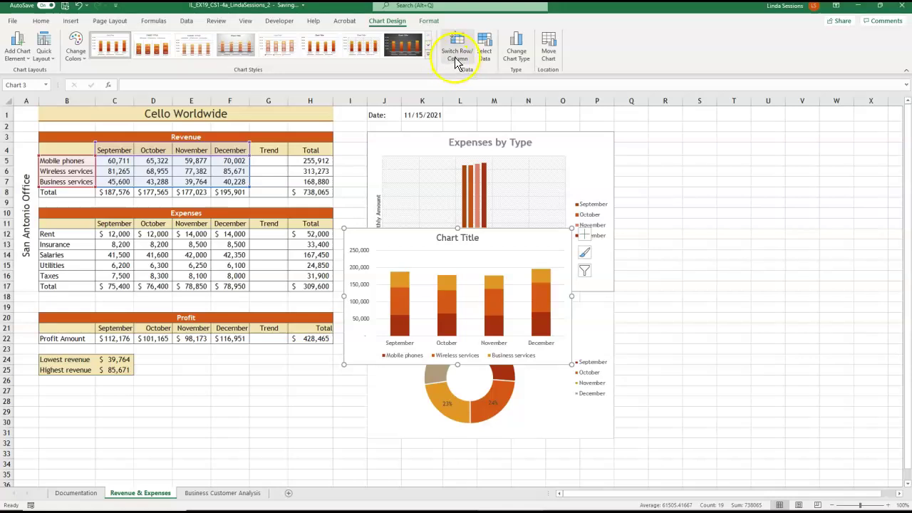
Move the revenue chart to a new chart sheet named 'Revenue Chart'
left_click(548, 46)
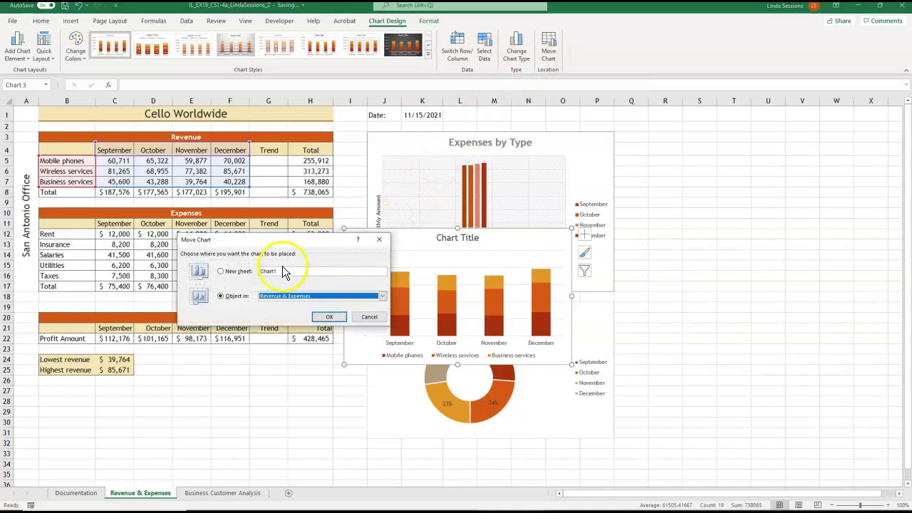
left_click(221, 273)
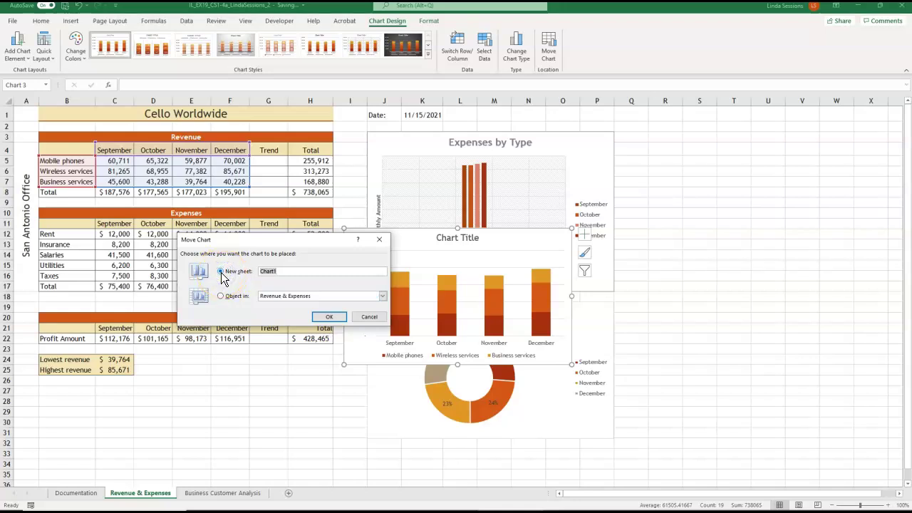
type("Revenue Chart")
key("Return")
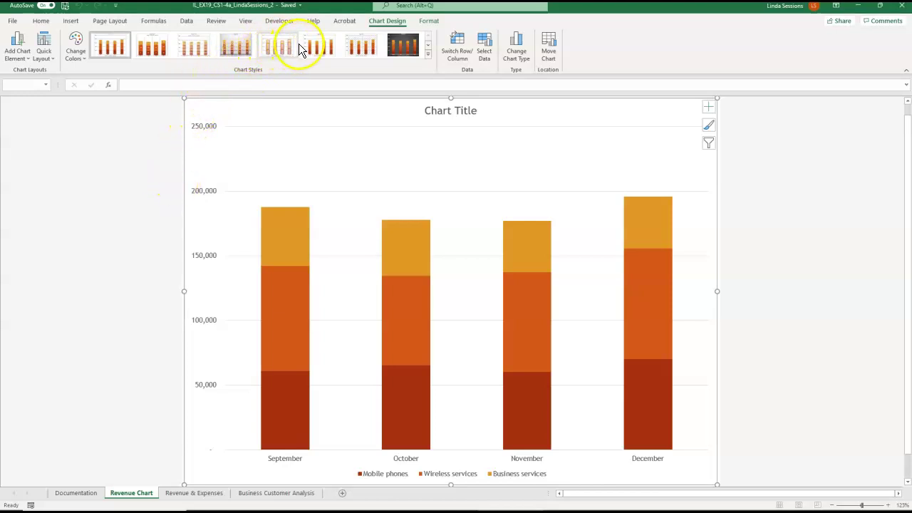
Apply Chart Style 7, set the chart text to 14 pt, and delete the chart title
left_click(360, 47)
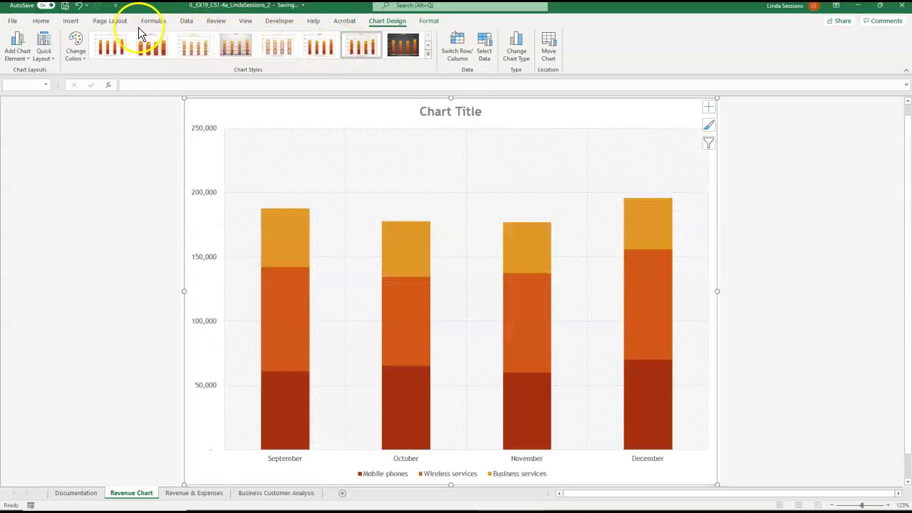
left_click(40, 23)
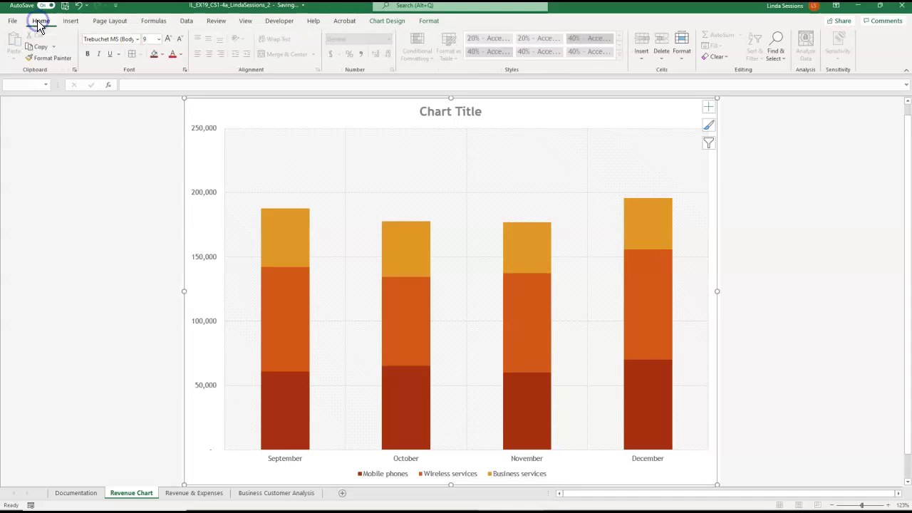
left_click(159, 39)
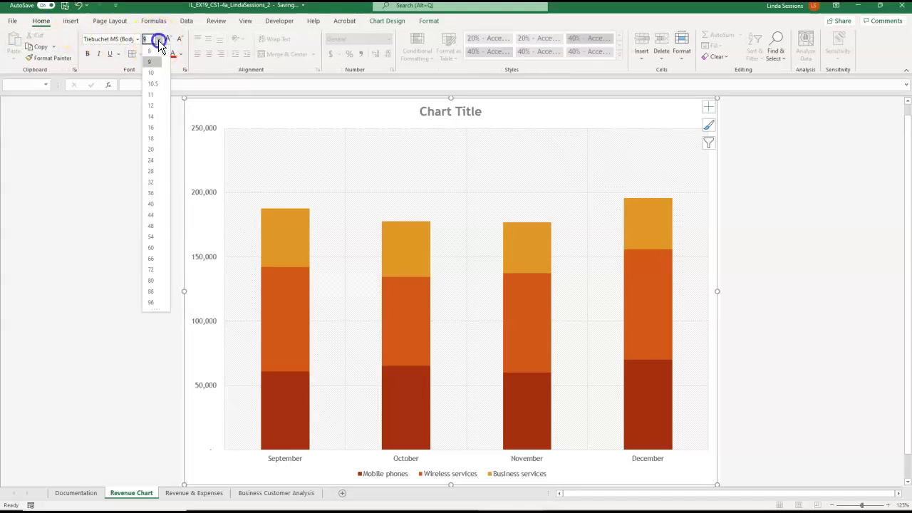
left_click(151, 116)
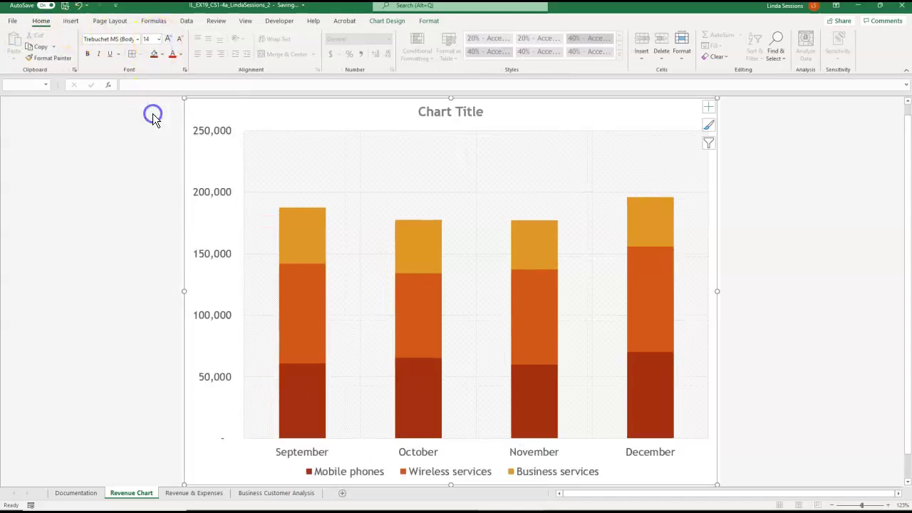
left_click(438, 112)
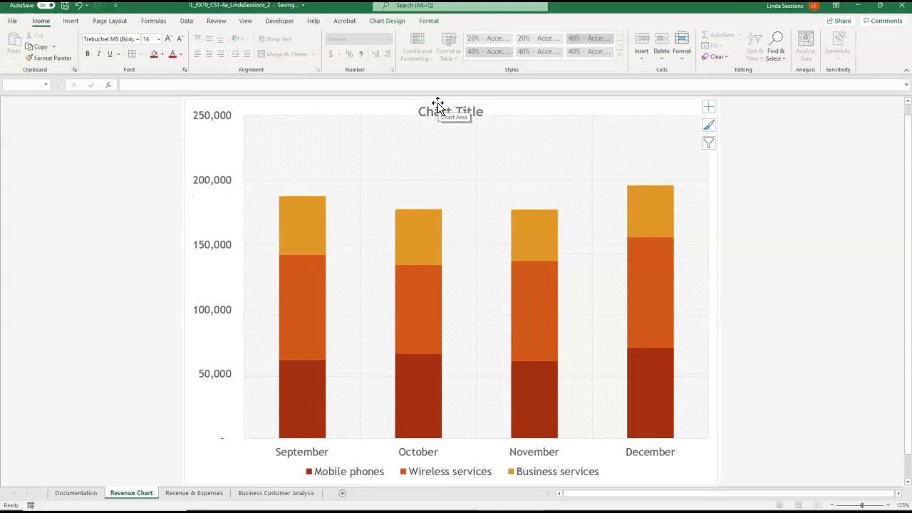
key("Delete")
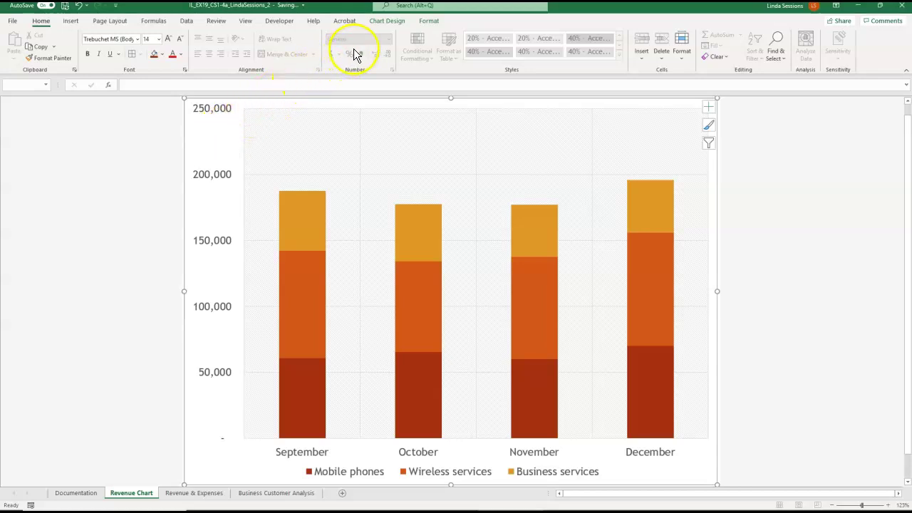
Format the Vertical (Value) Axis numbers as Accounting with 0 decimal places
left_click(429, 23)
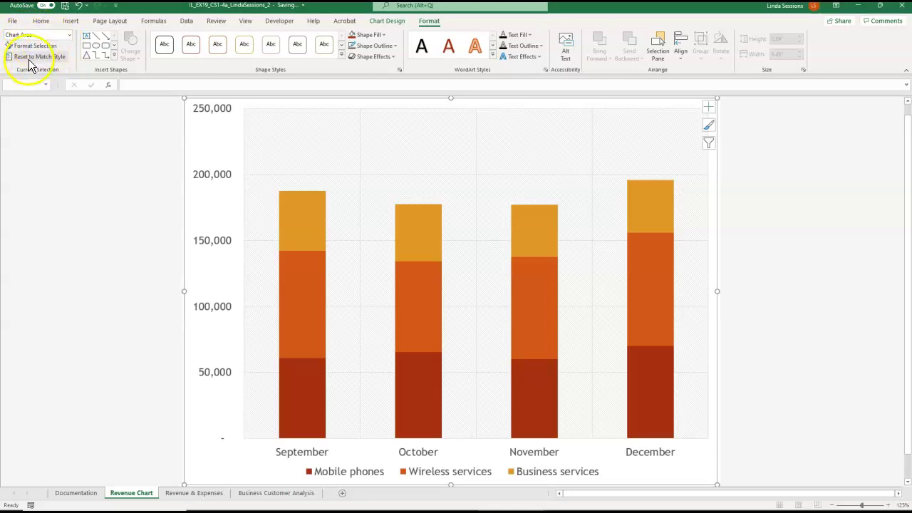
left_click(70, 36)
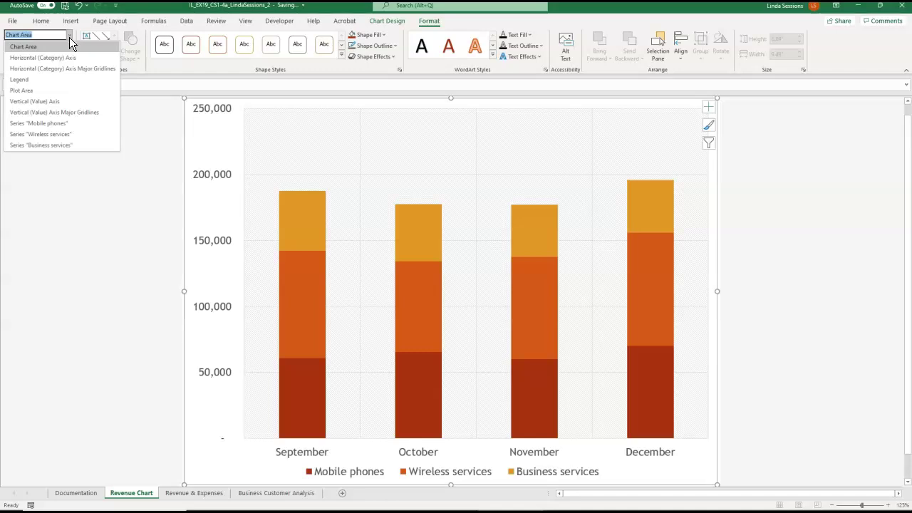
left_click(54, 105)
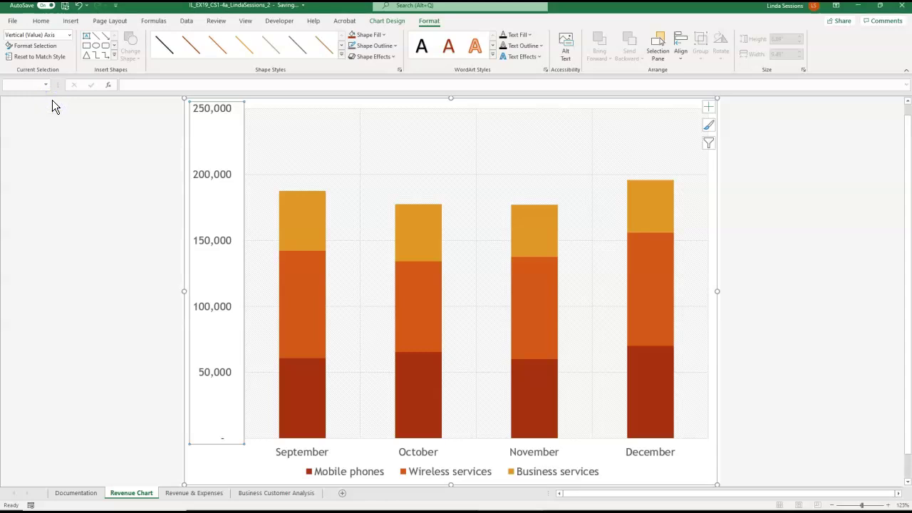
left_click(24, 47)
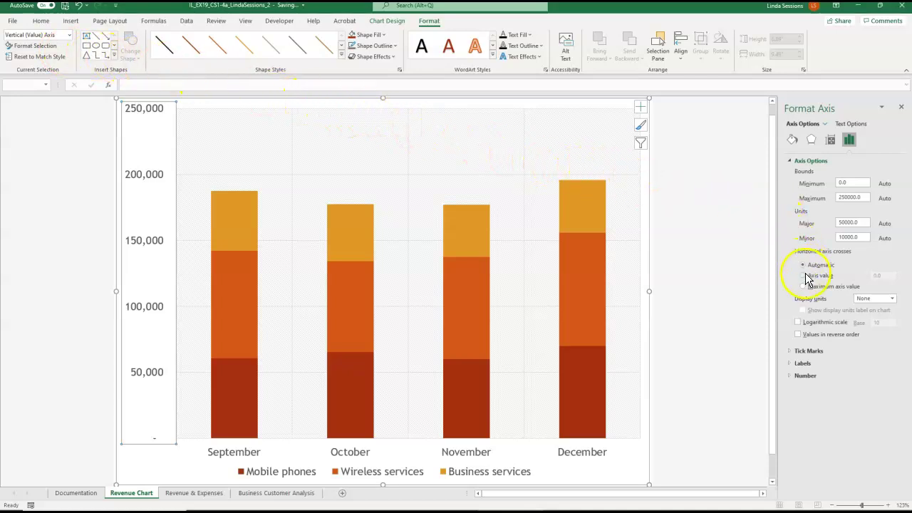
left_click(798, 376)
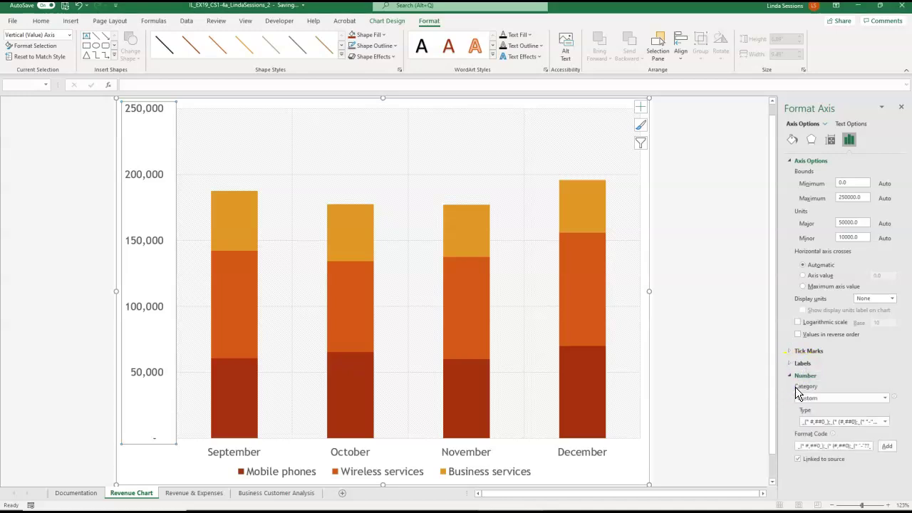
left_click(886, 399)
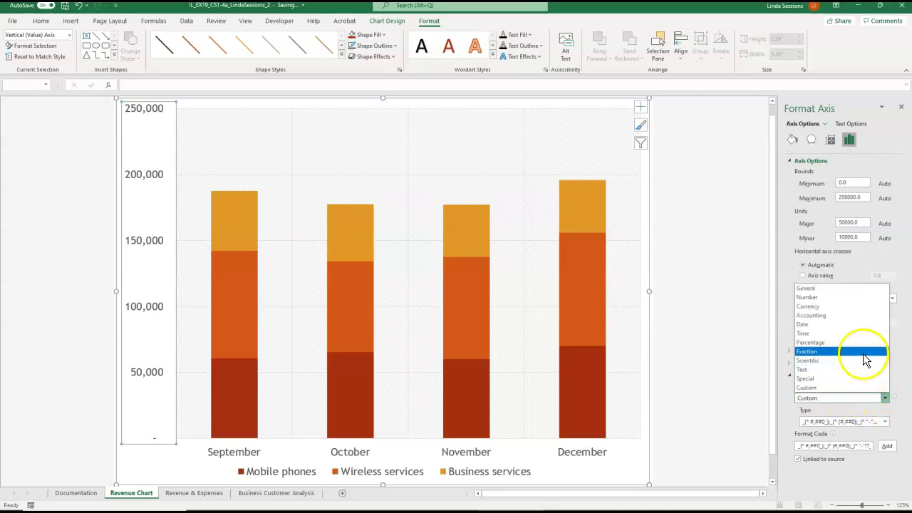
left_click(853, 315)
left_click(852, 411)
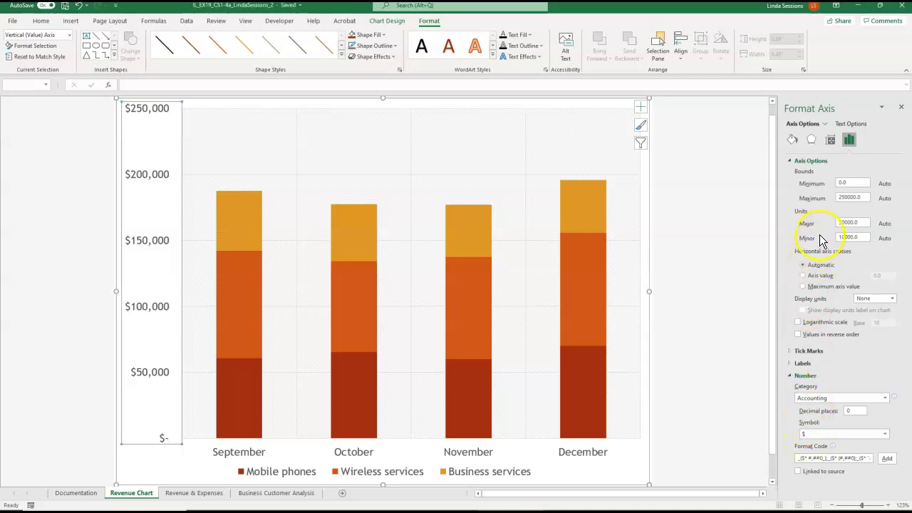
left_click(900, 107)
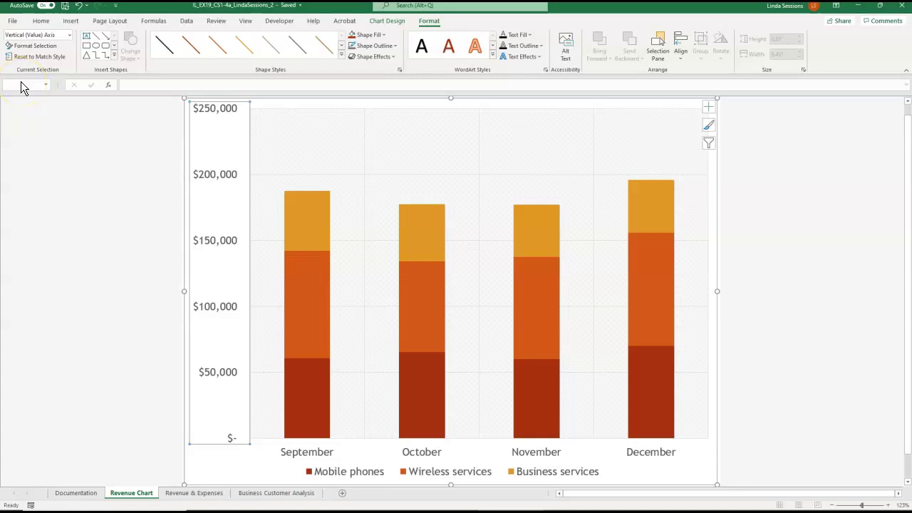
Add a data table with legend keys below the revenue chart
left_click(383, 22)
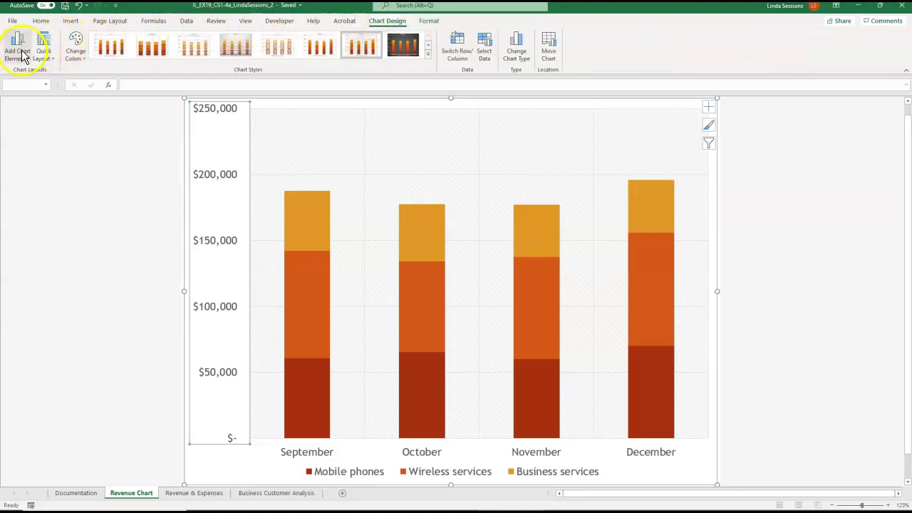
left_click(15, 62)
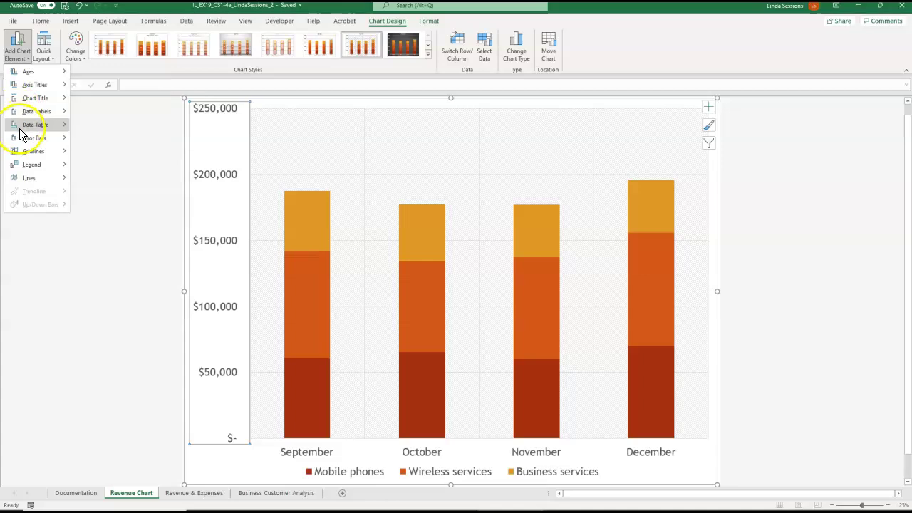
mouse_move(21, 126)
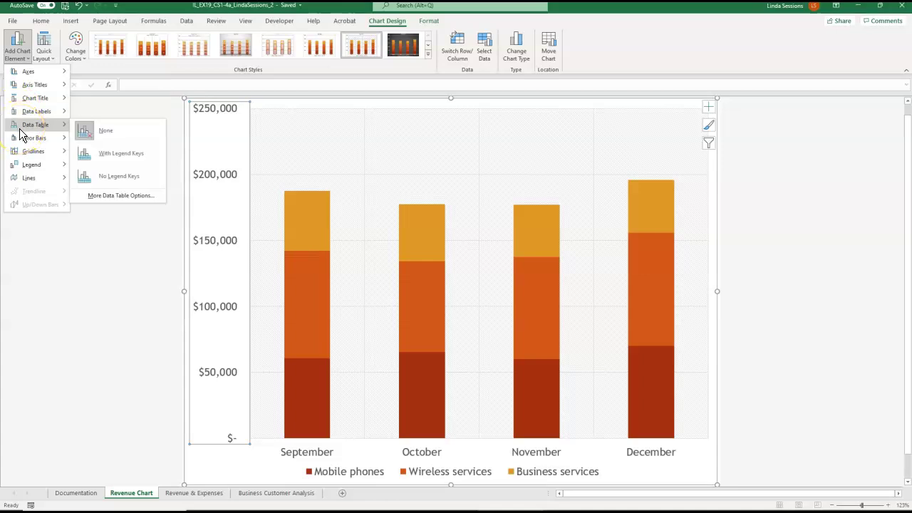
left_click(97, 153)
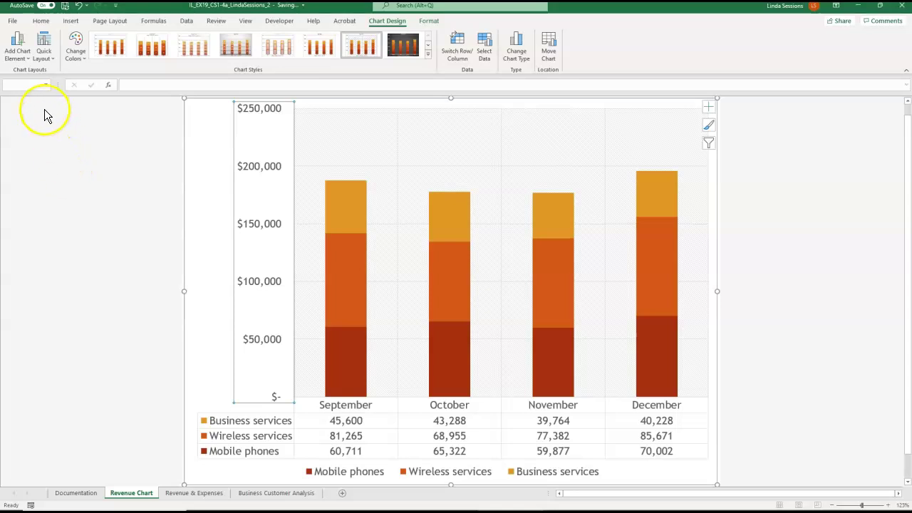
Set the chart legend to None
left_click(22, 59)
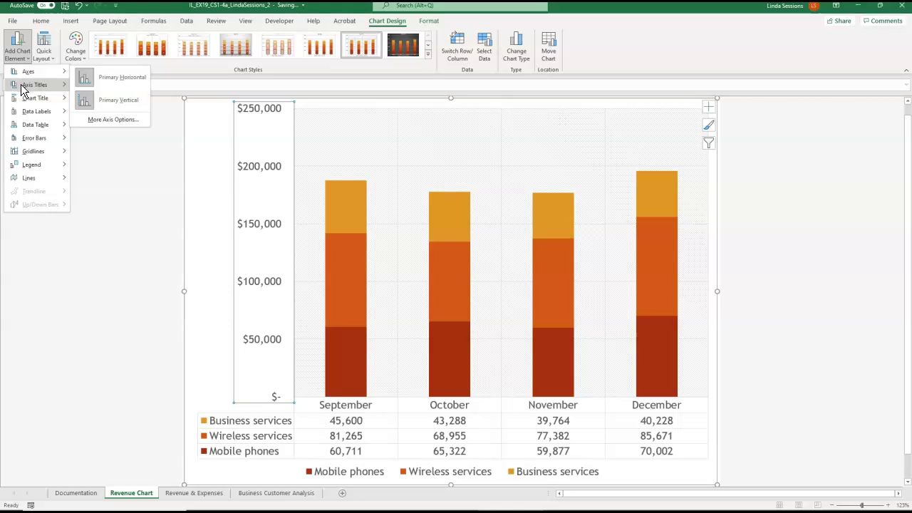
mouse_move(32, 169)
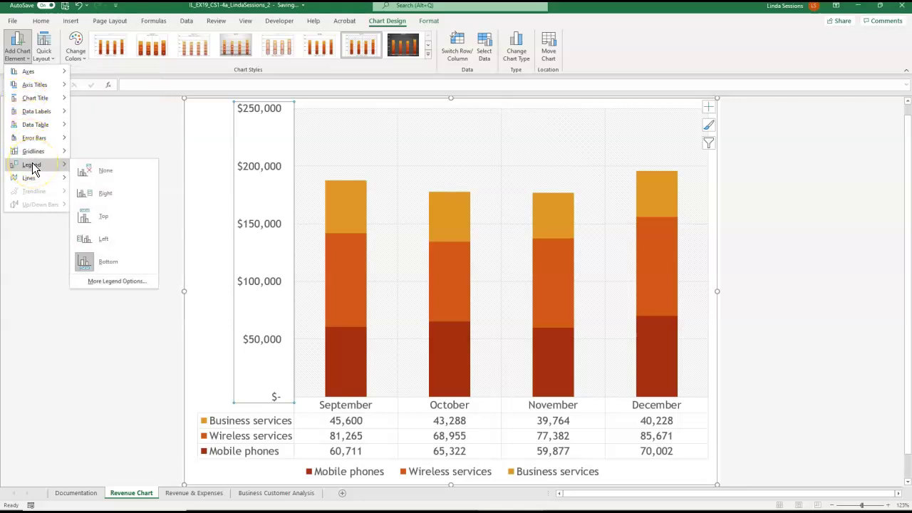
left_click(101, 171)
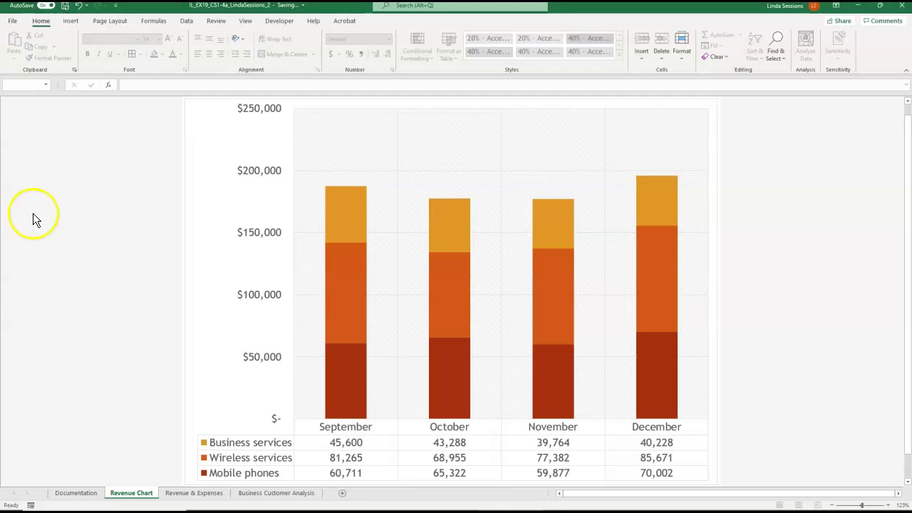
On the Revenue & Expenses sheet, insert a line sparkline in G5 from data range C5:F5
left_click(203, 495)
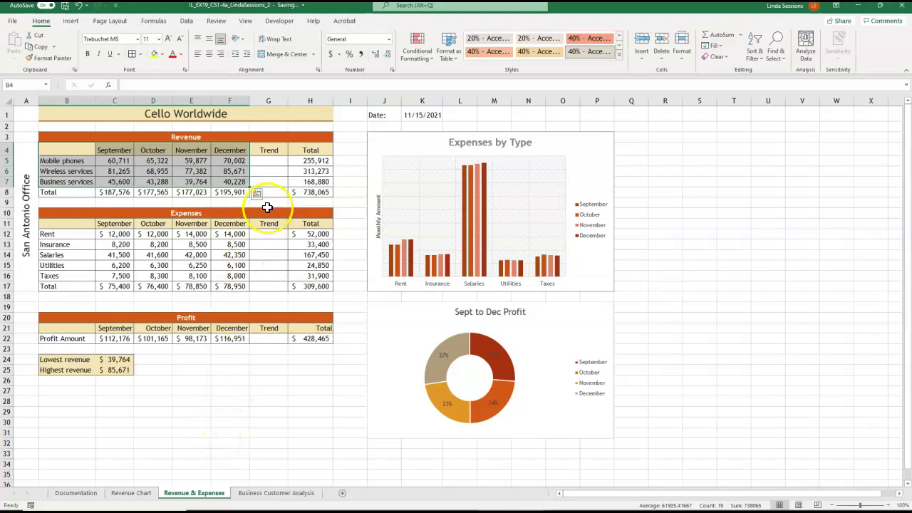
left_click(268, 161)
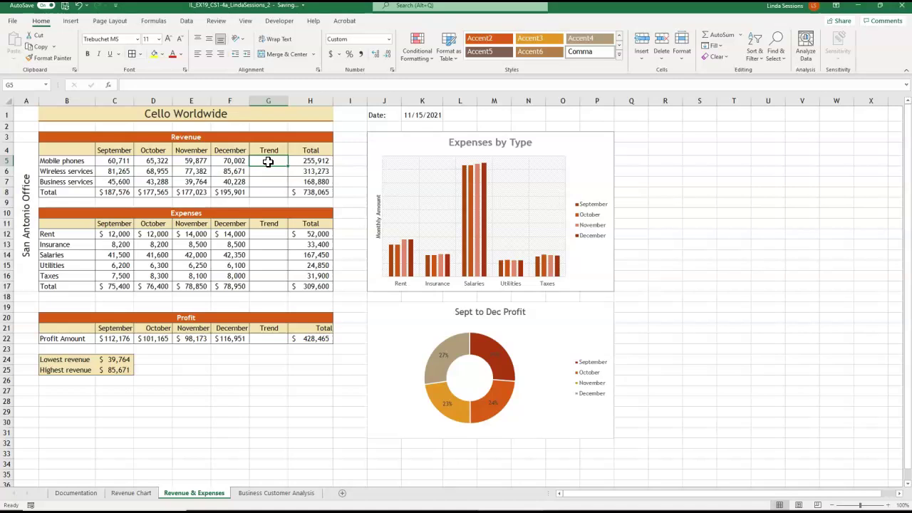
left_click(71, 22)
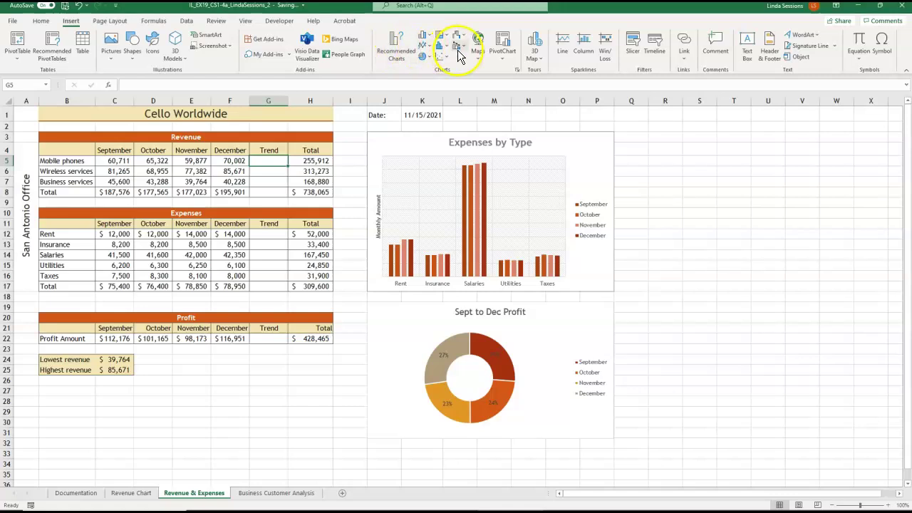
left_click(563, 52)
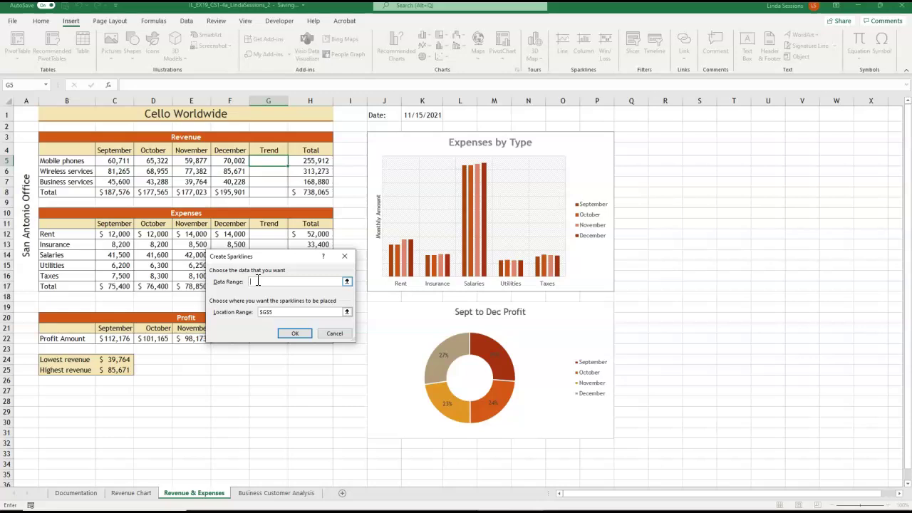
left_click(110, 160)
left_click_drag(110, 160, 221, 161)
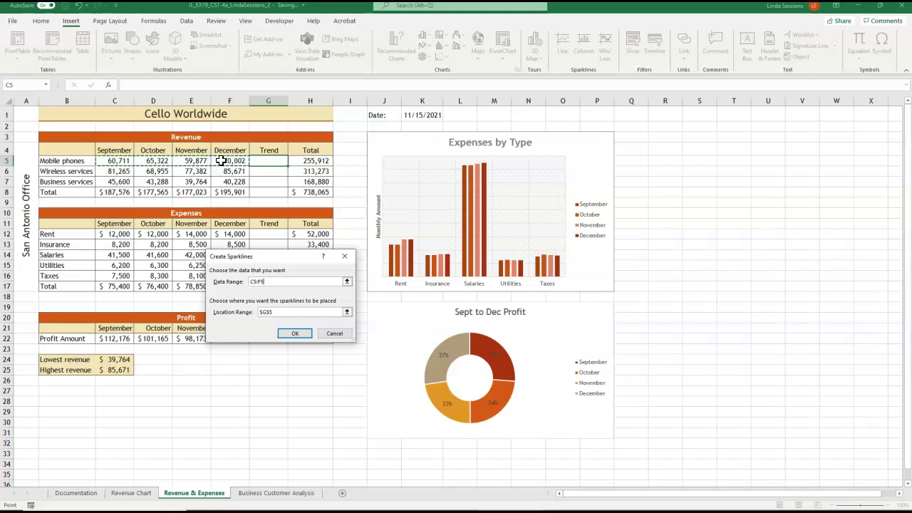
left_click(258, 265)
left_click(277, 312)
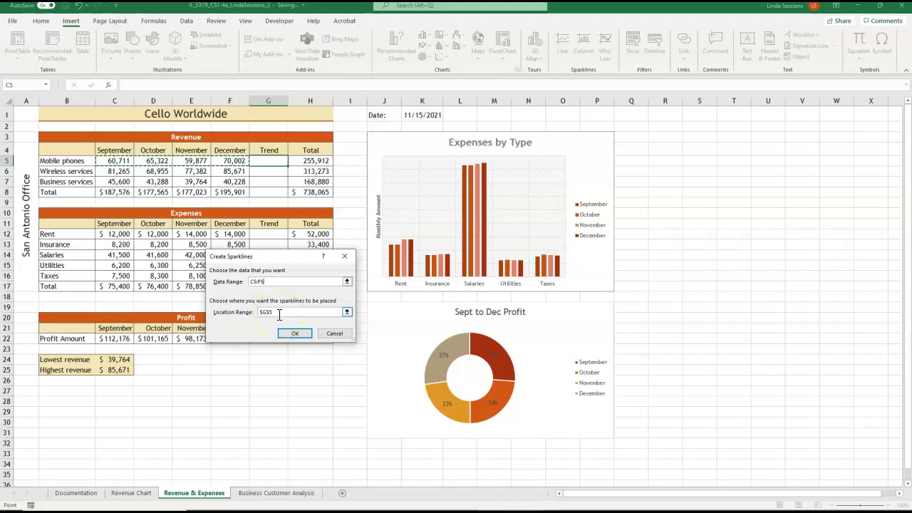
left_click(293, 333)
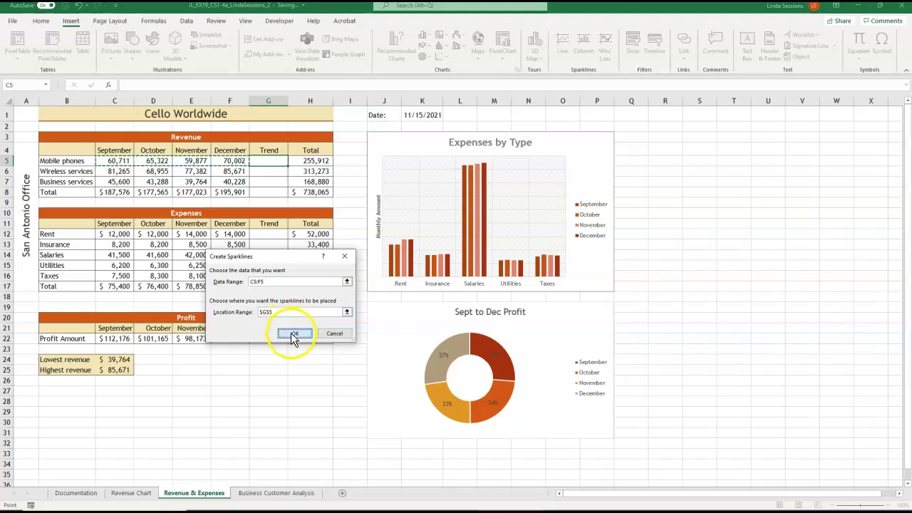
left_click(274, 162)
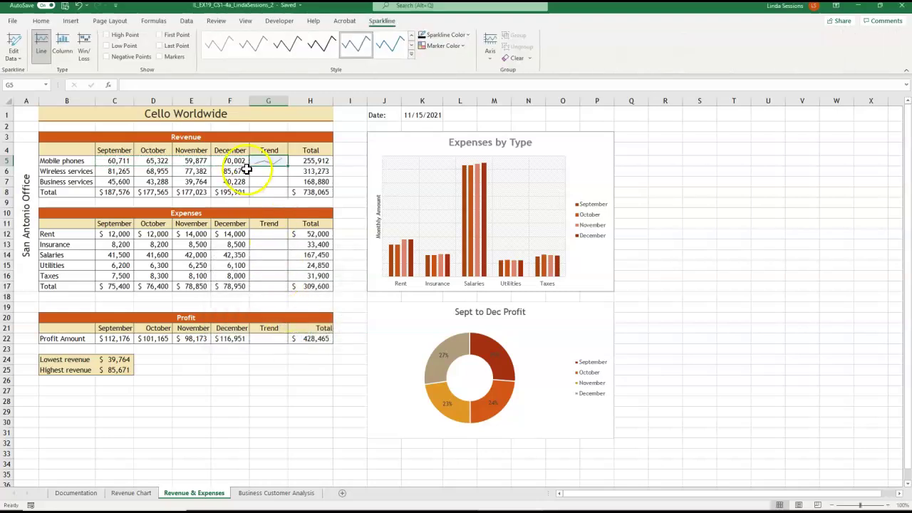
Turn on markers for the G5 sparkline and colour them Black, Text 1
left_click(283, 161)
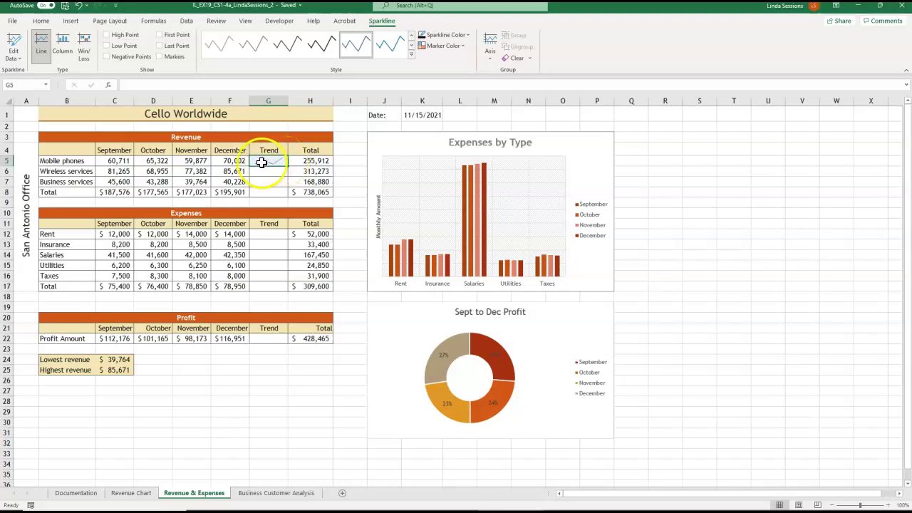
left_click(159, 56)
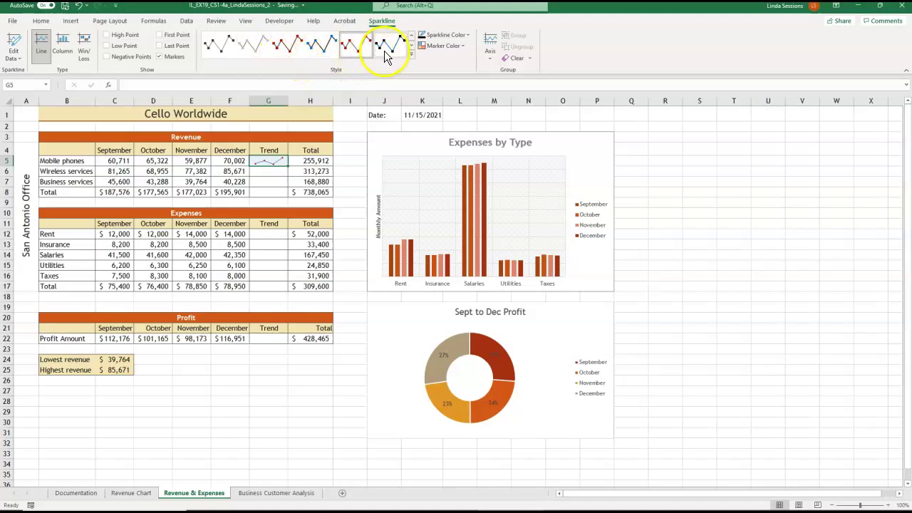
left_click(461, 47)
mouse_move(459, 72)
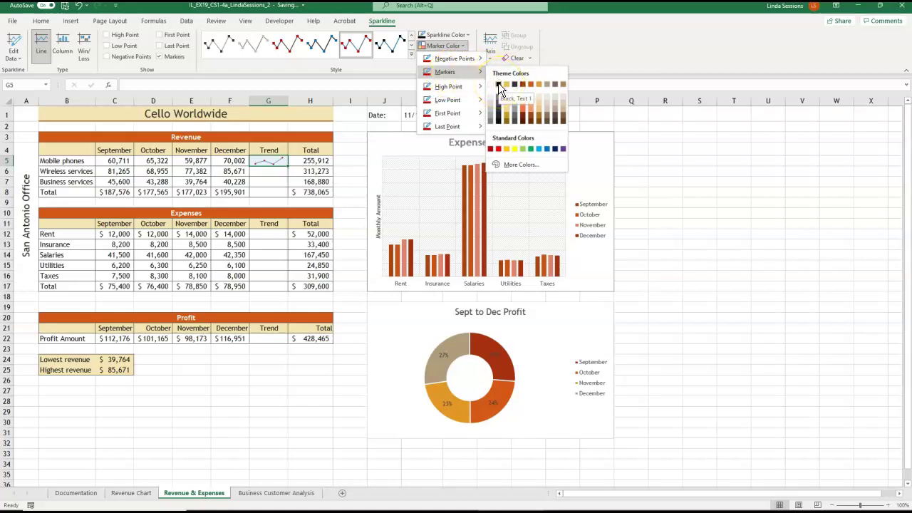
left_click(499, 84)
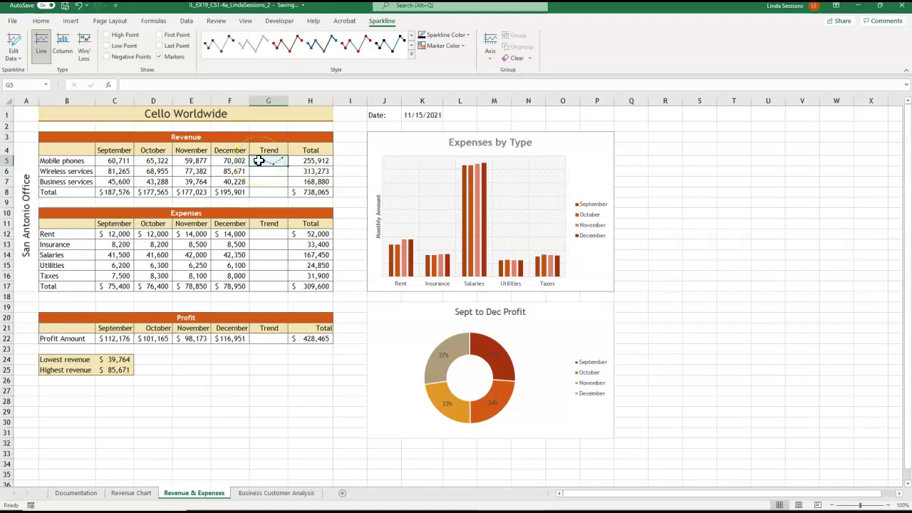
Copy the G5 sparkline and paste it into G6:G8
right_click(259, 160)
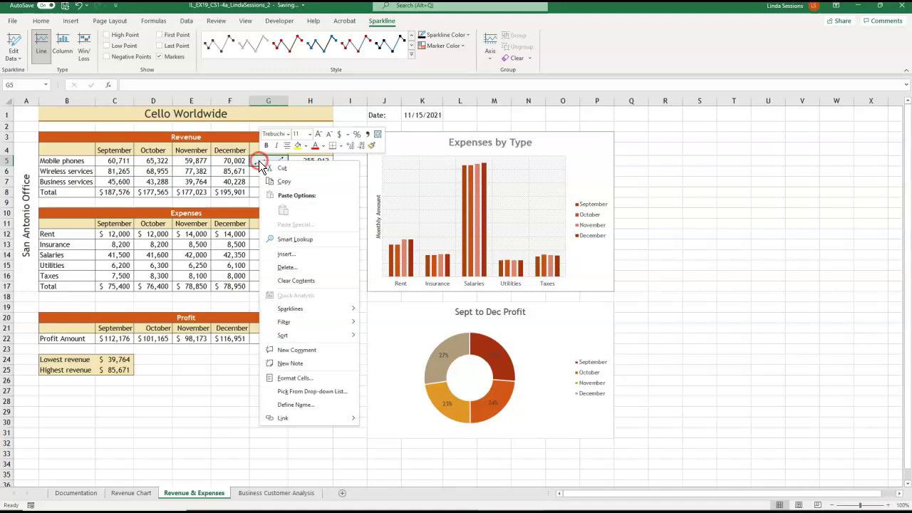
left_click(268, 182)
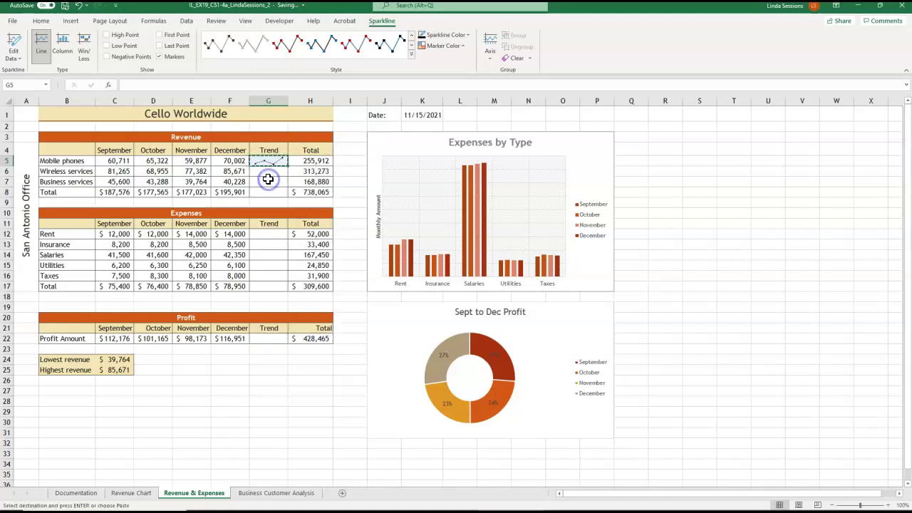
left_click(265, 173)
left_click_drag(265, 173, 265, 189)
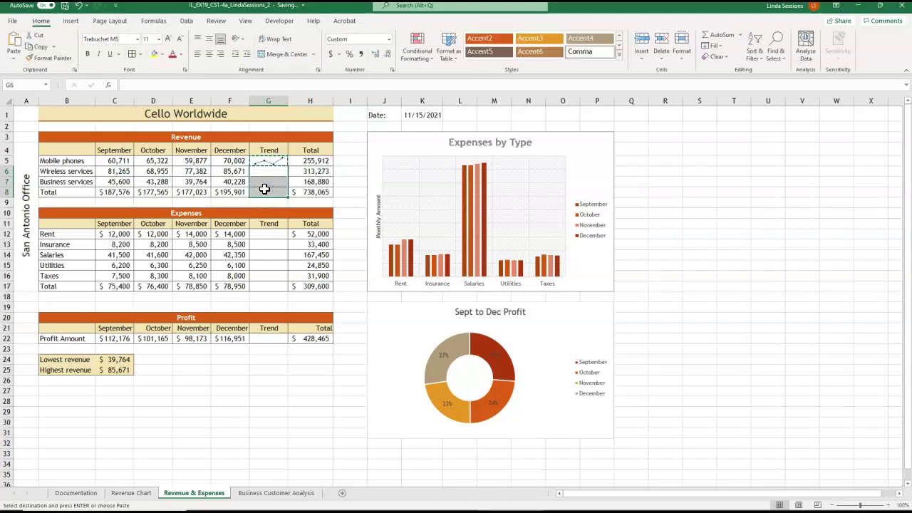
right_click(264, 189)
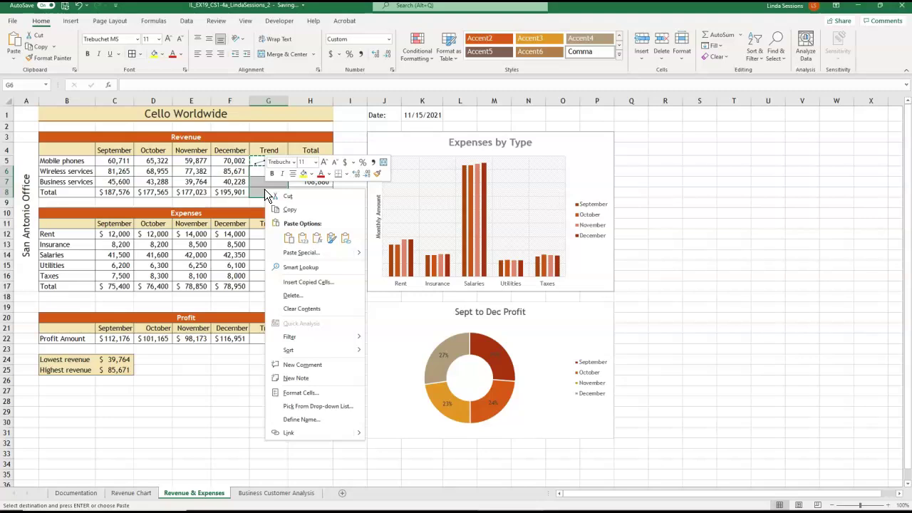
left_click(288, 238)
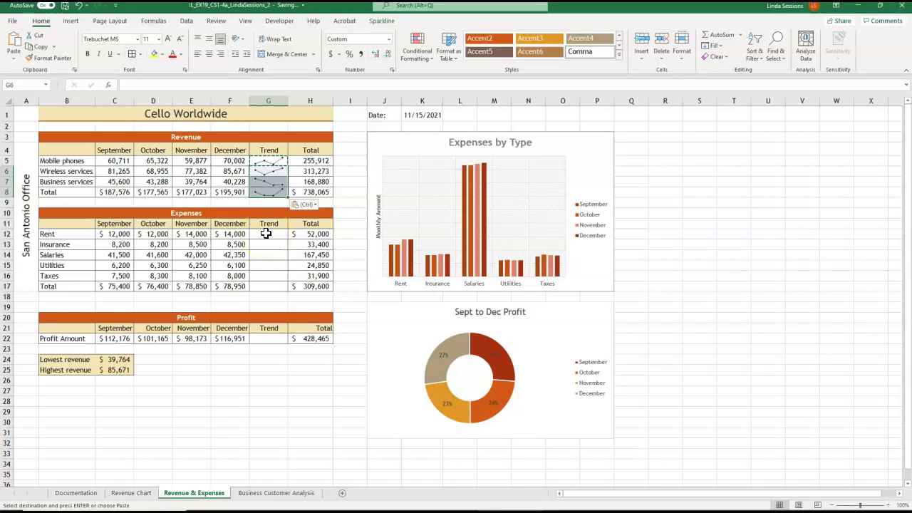
Paste the sparkline into G12:G17 and G22, then exit copy mode
left_click(266, 233)
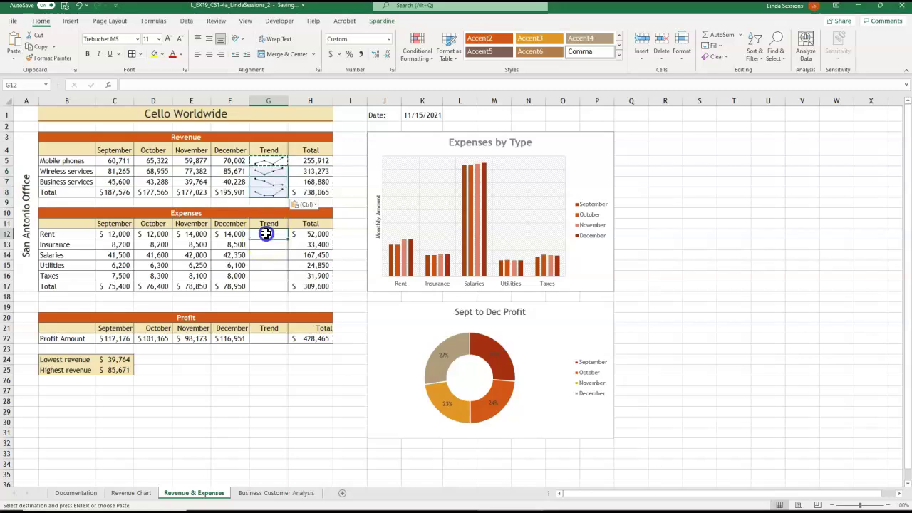
left_click_drag(266, 233, 265, 285)
right_click(262, 268)
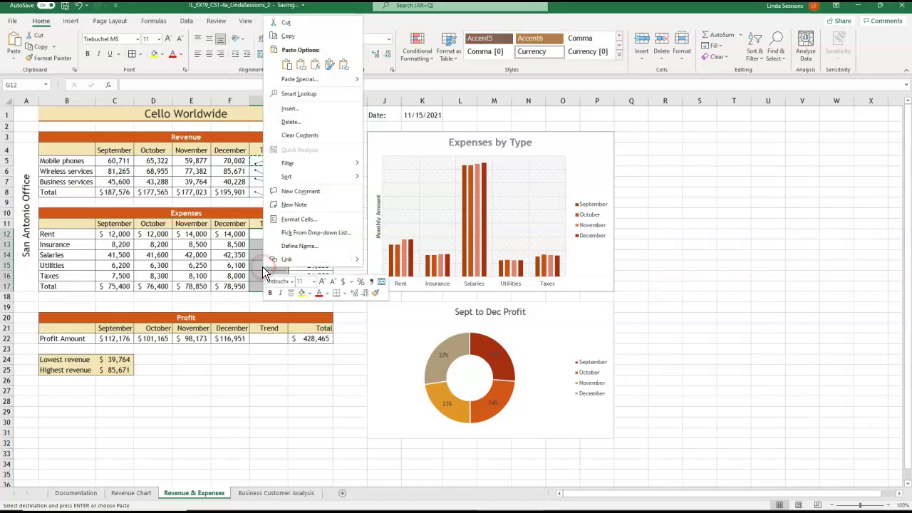
left_click(287, 64)
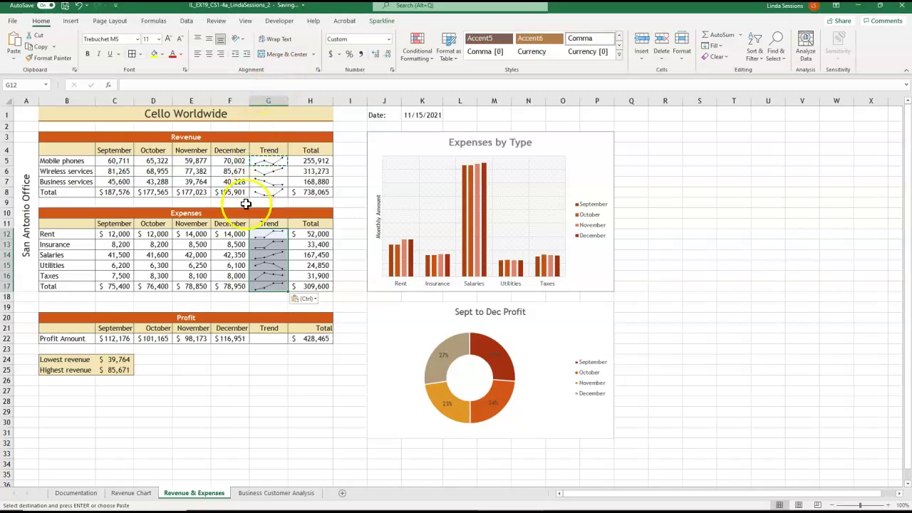
left_click(265, 340)
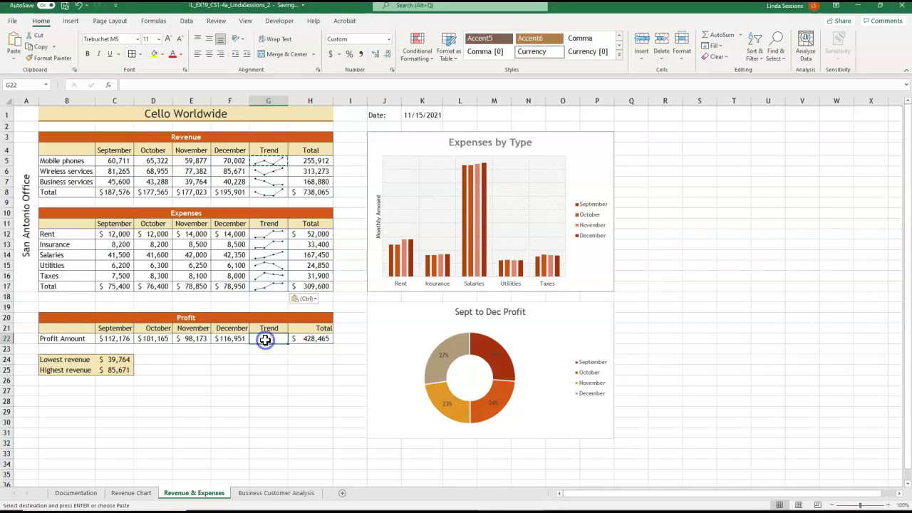
right_click(265, 340)
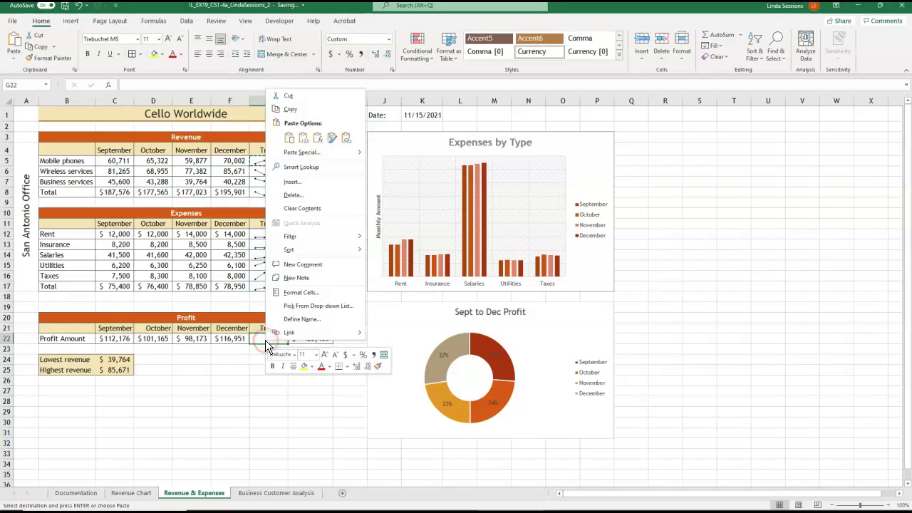
left_click(288, 138)
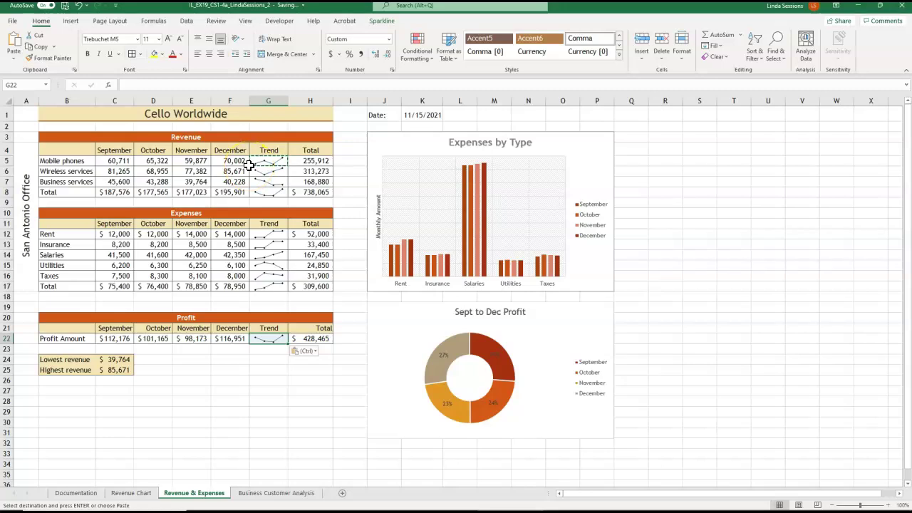
key("Escape")
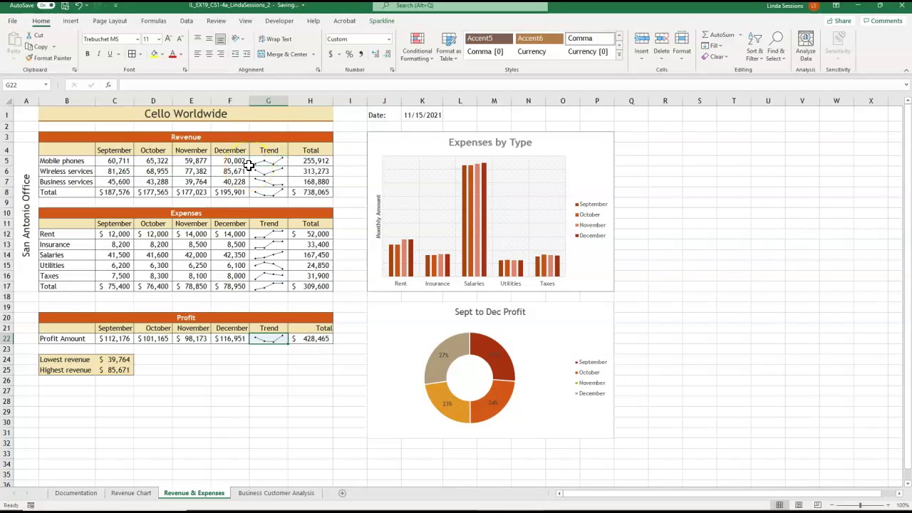
left_click(280, 391)
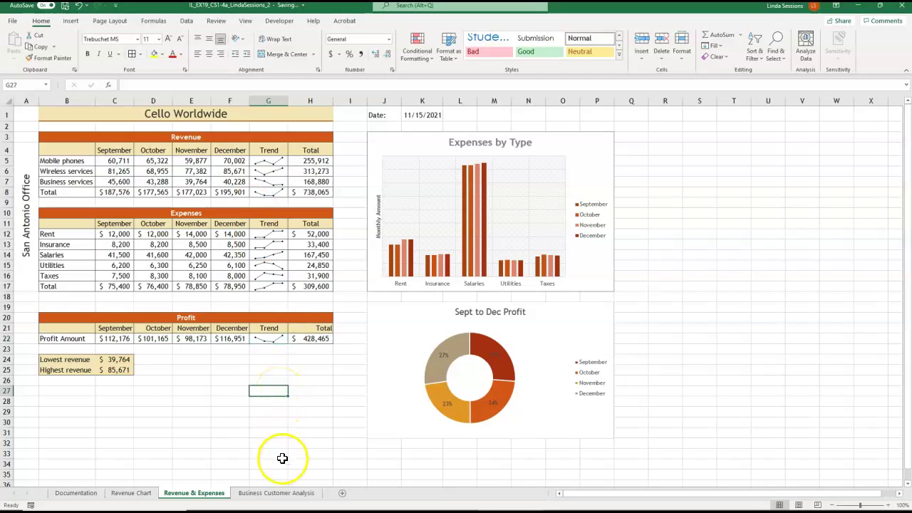
Switch to the Business Customer Analysis sheet and begin a formula in E5
left_click(271, 493)
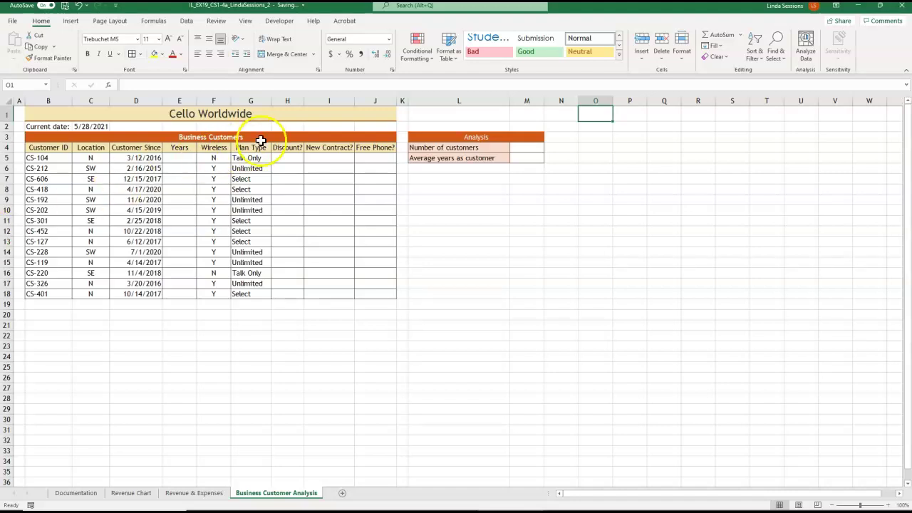
left_click(171, 158)
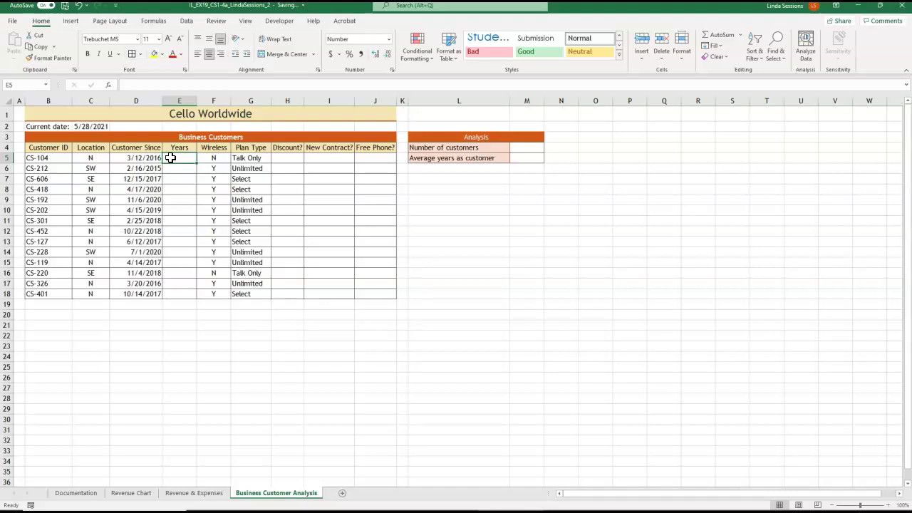
type("=")
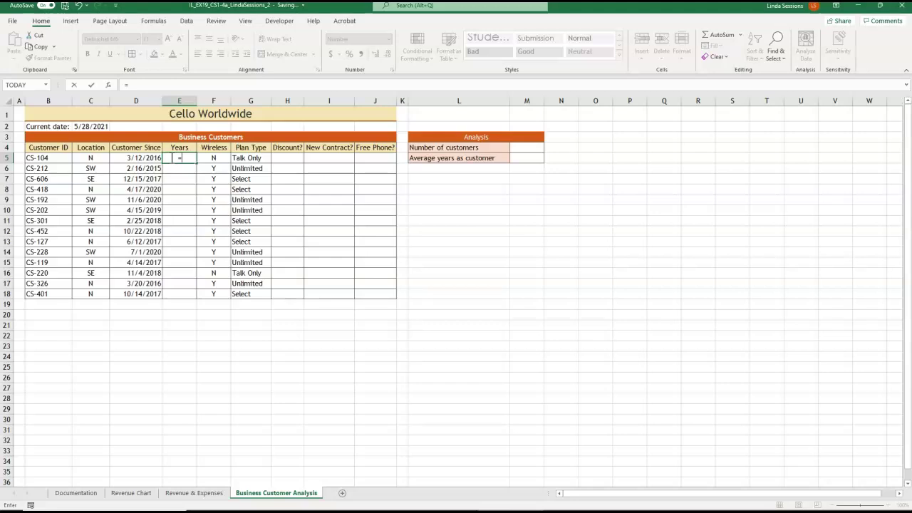
Build =$C$2-D5 in E5, subtracting the customer-since date from the absolute current date
left_click(75, 126)
key("F4")
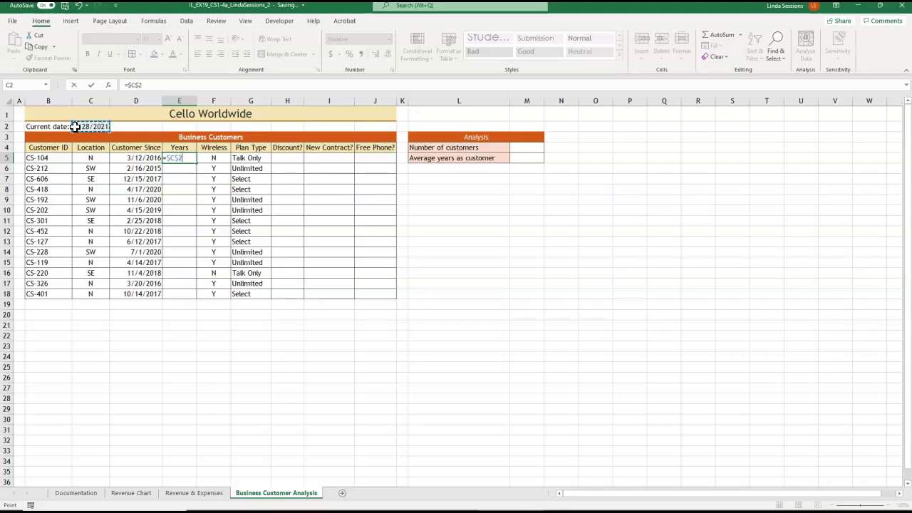
type("-")
left_click(126, 159)
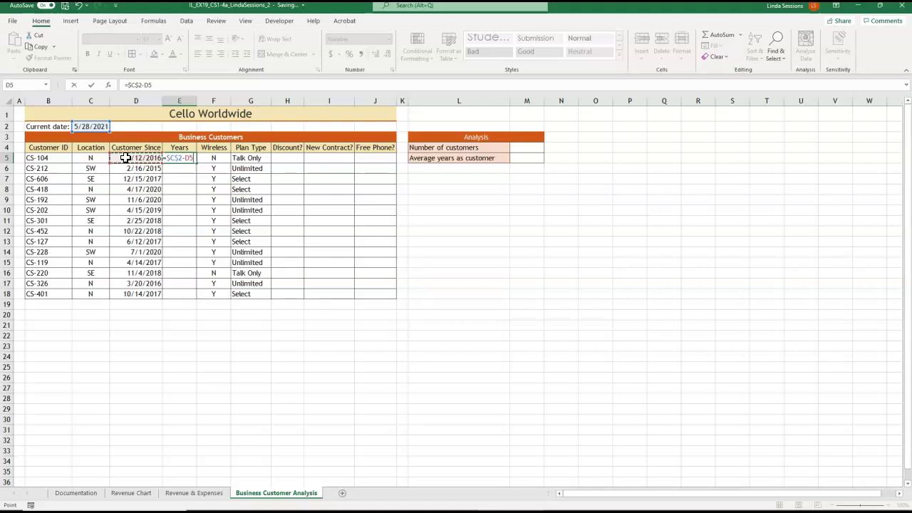
Complete E5 as =($C$2-D5)/365.25 and display it with one decimal place
type(")")
left_click(168, 157)
type("(")
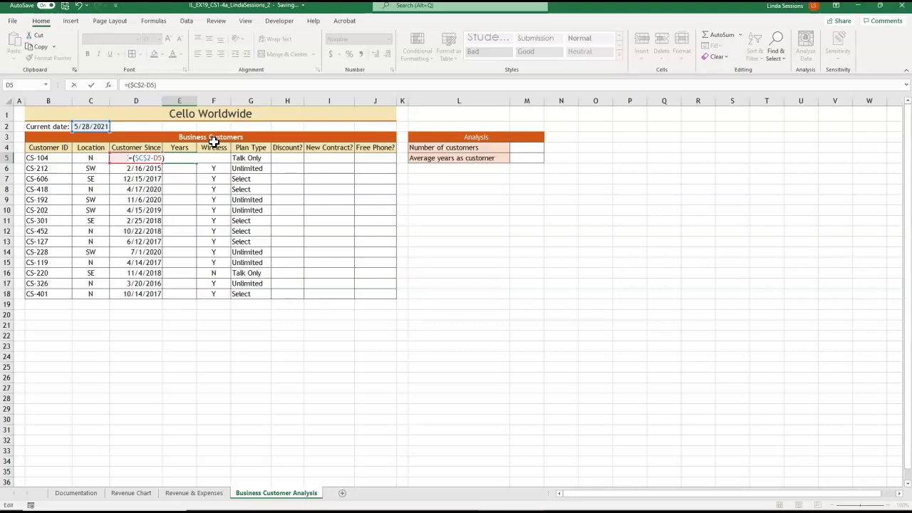
left_click(170, 158)
type("/365.25")
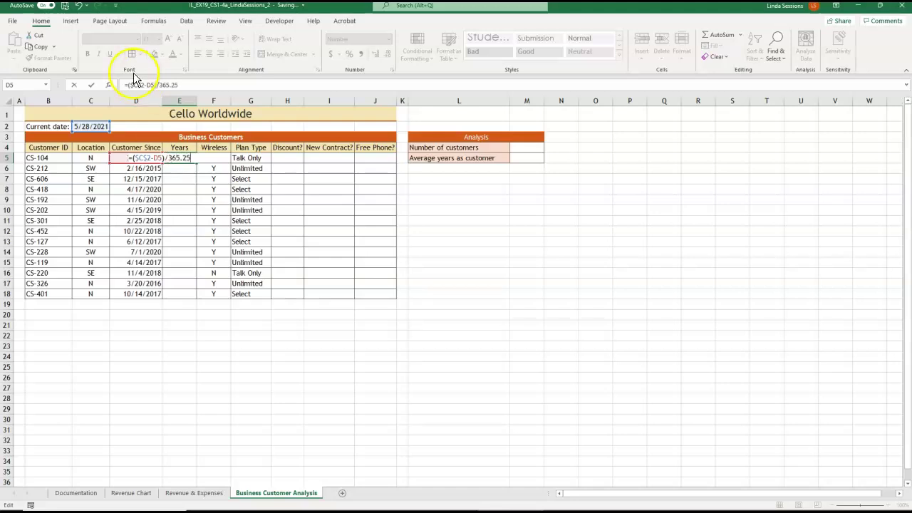
left_click(92, 86)
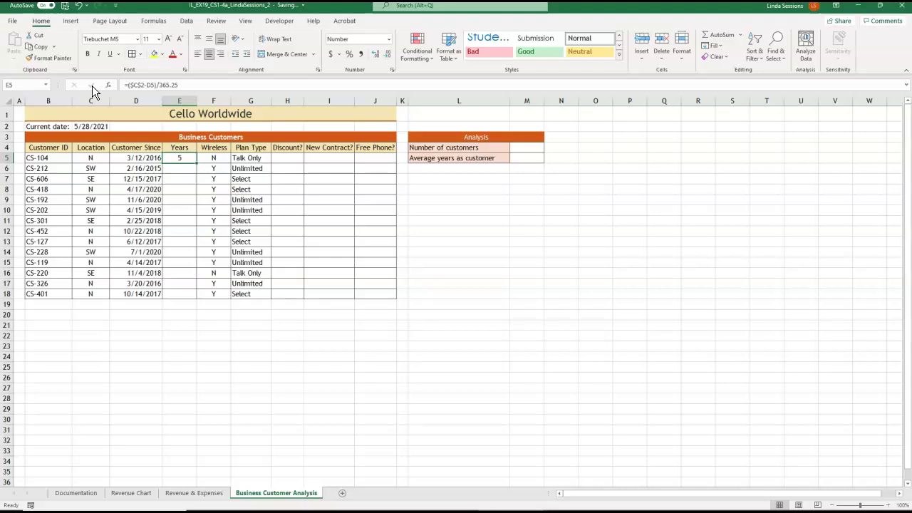
left_click(375, 54)
Fill the E5 Years formula down to E18, then select H5
left_click_drag(196, 163, 193, 296)
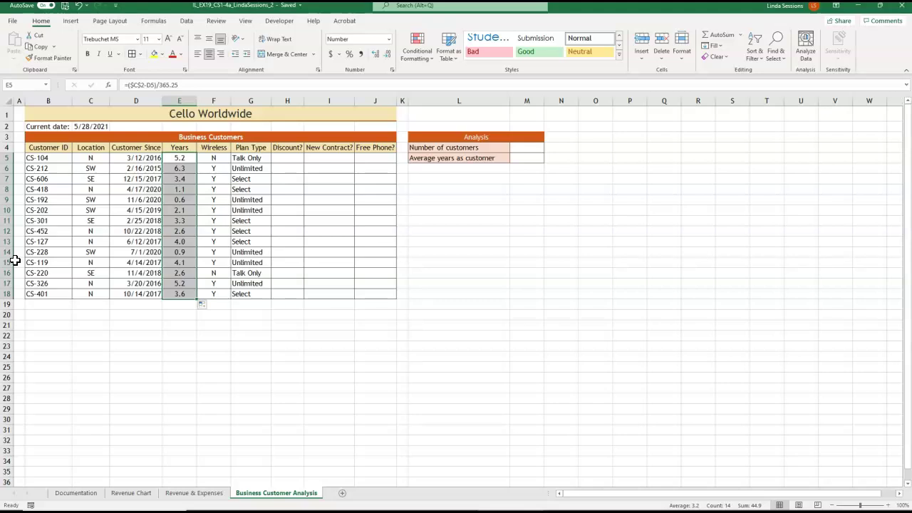
left_click(288, 158)
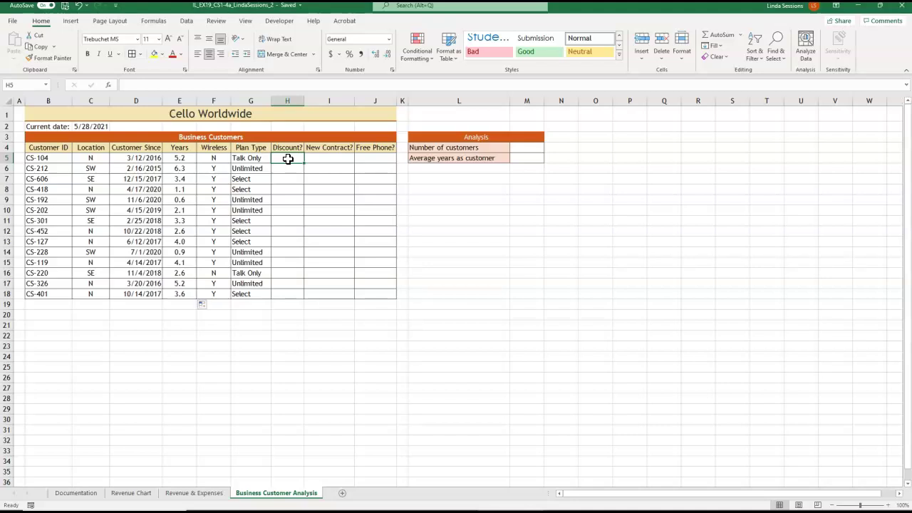
Enter =IF(E5>=4,"Y","N") in H5 so customer CS-104 shows Y
left_click(153, 22)
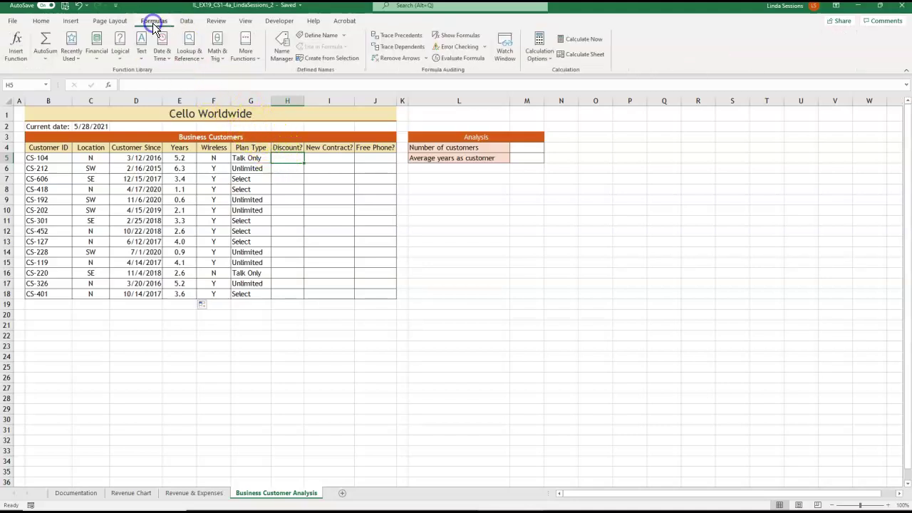
left_click(117, 57)
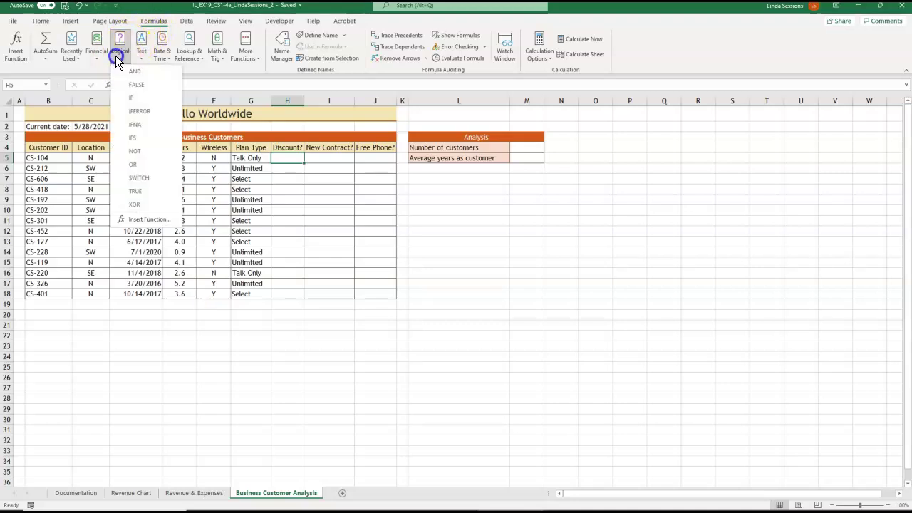
left_click(127, 104)
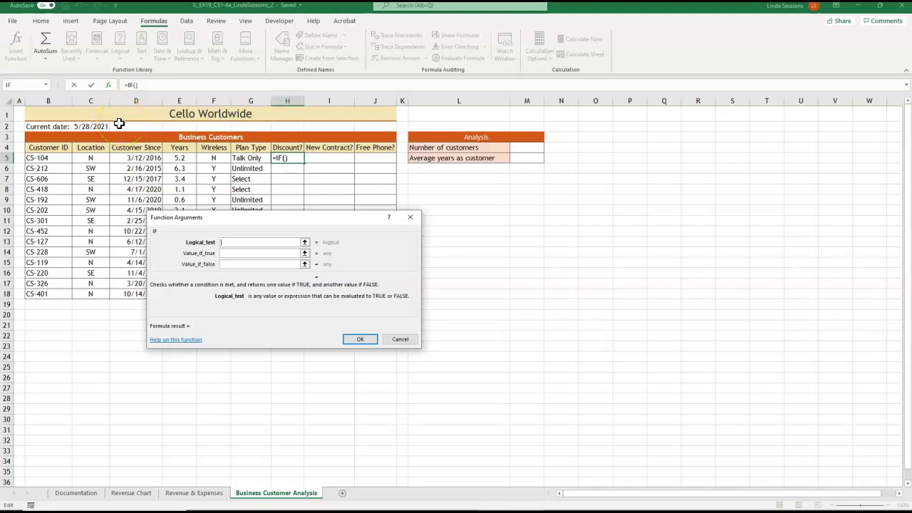
left_click(179, 160)
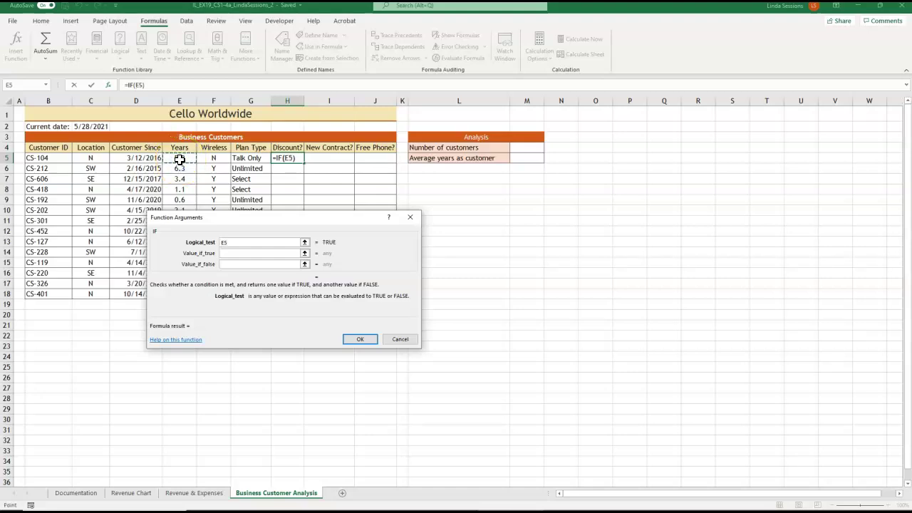
type(">=4")
left_click(228, 252)
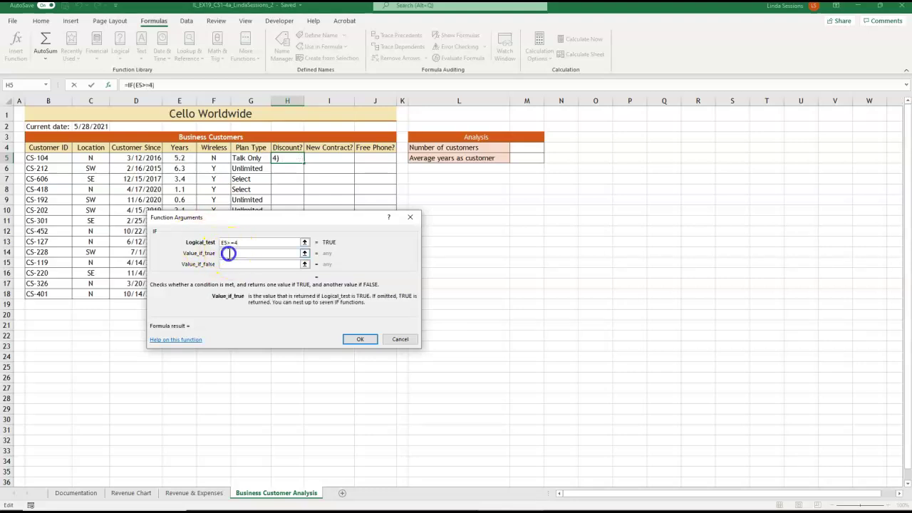
type("Y")
left_click(229, 264)
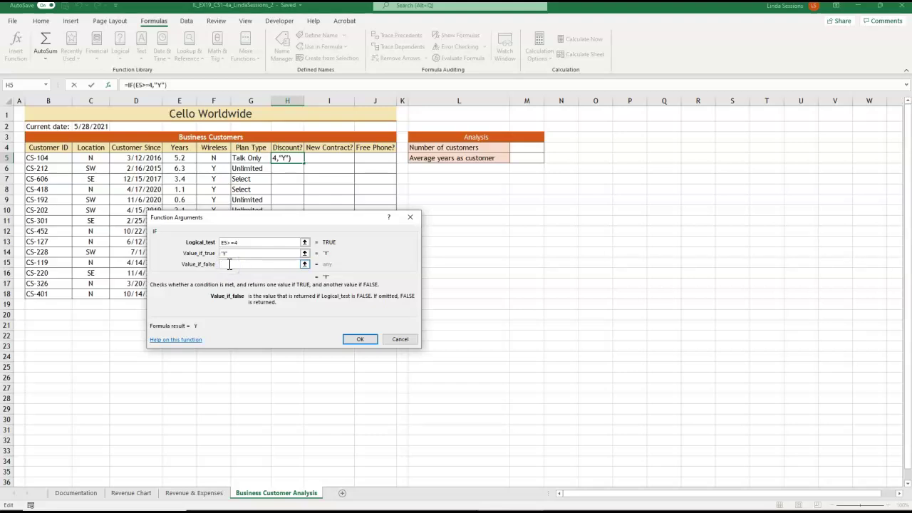
type("N")
key("Return")
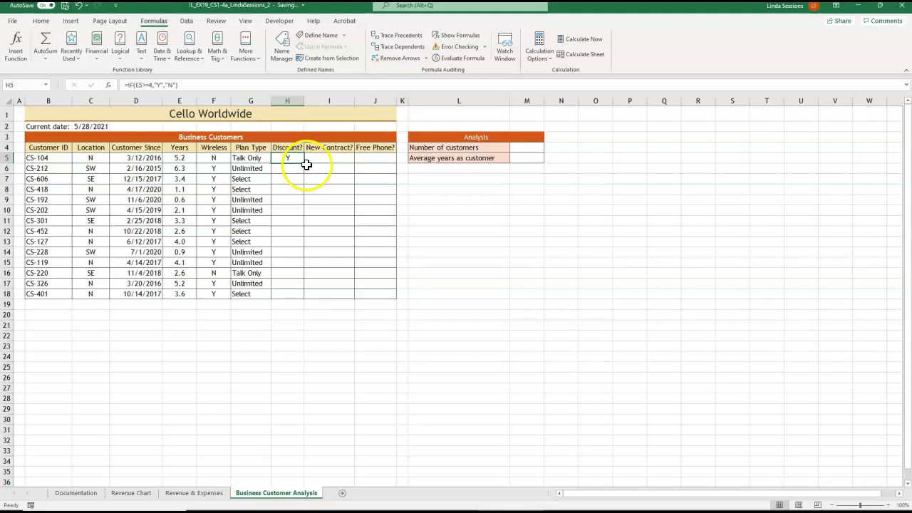
Copy H5's IF formula down through H18 to fill the Discount? column
left_click_drag(304, 164, 308, 296)
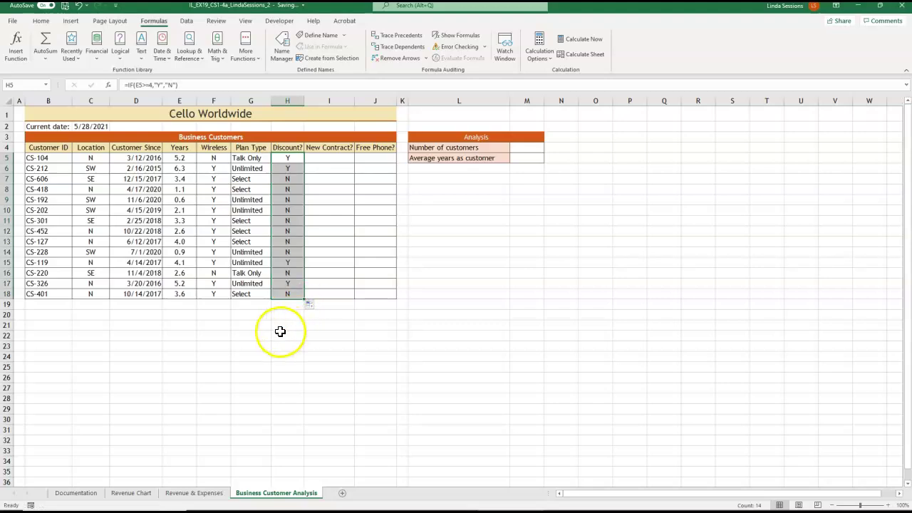
left_click(230, 339)
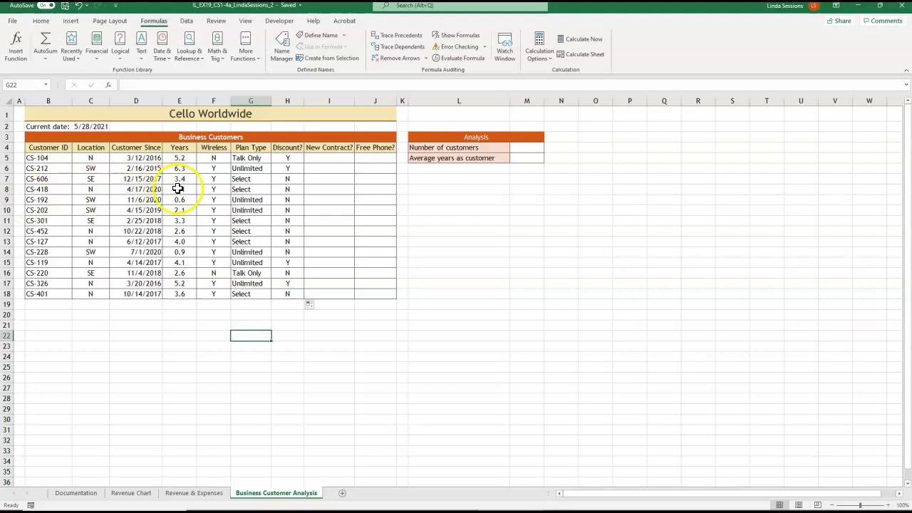
Start an AND formula in I5 with first condition F5="Y", removing a stray H5
left_click(322, 157)
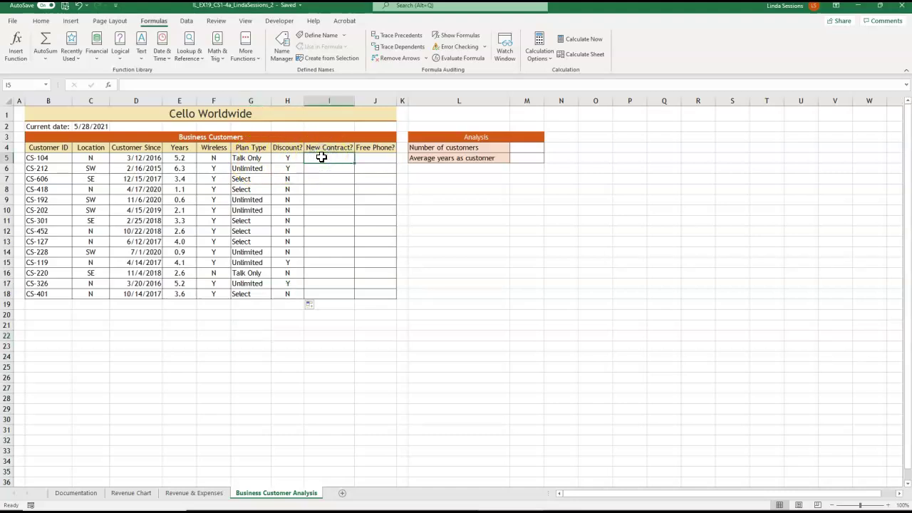
left_click(121, 64)
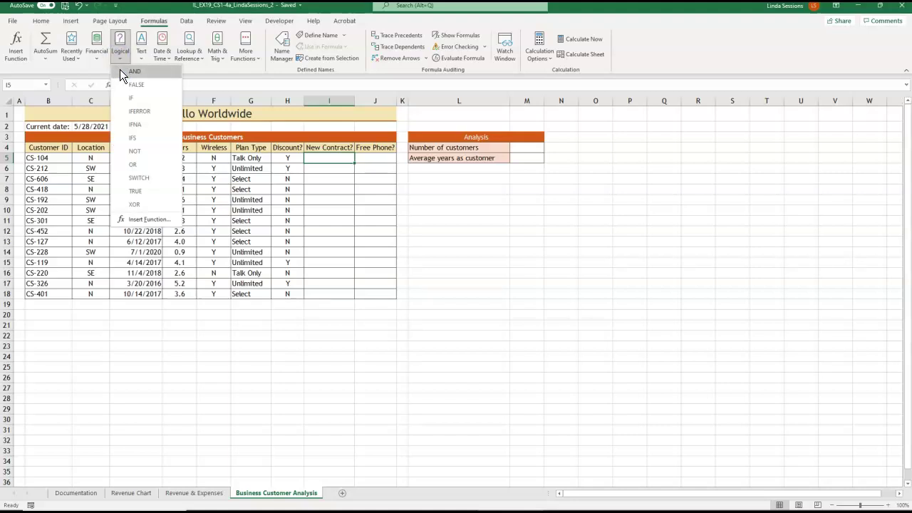
left_click(121, 71)
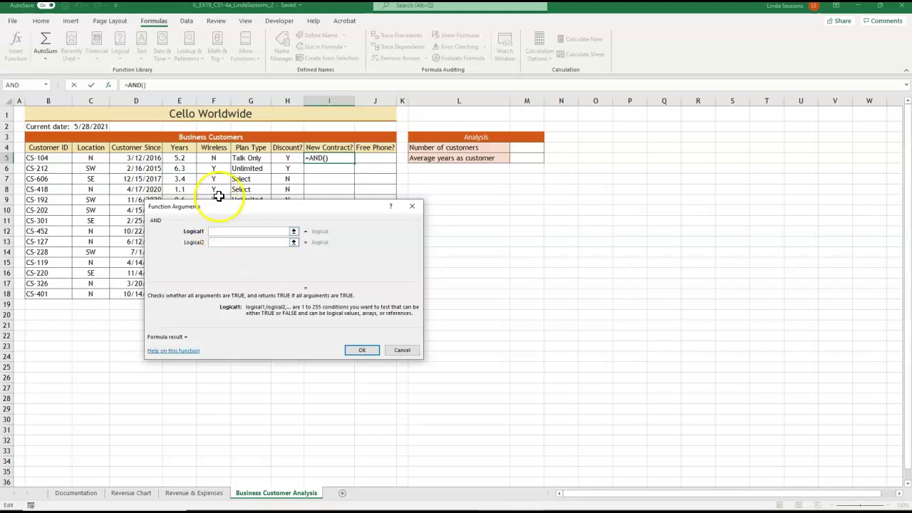
left_click(211, 160)
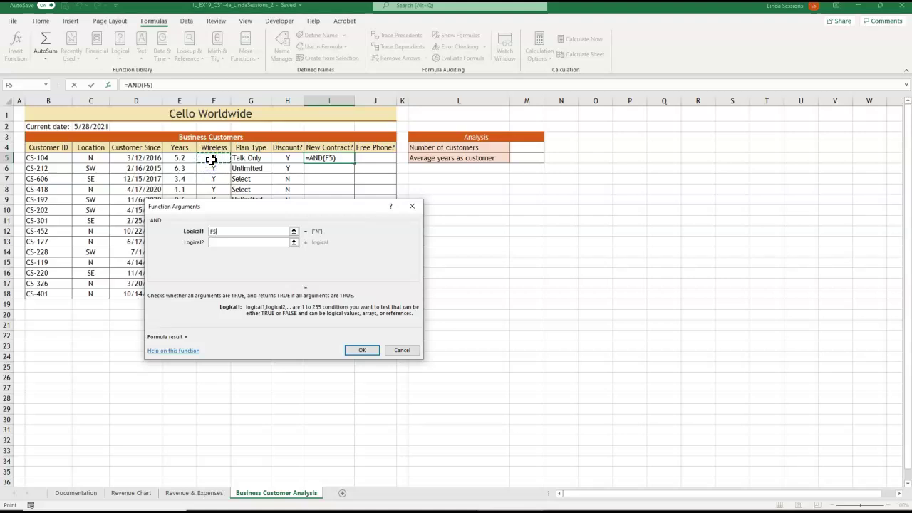
type("=")
type("\"Y\"")
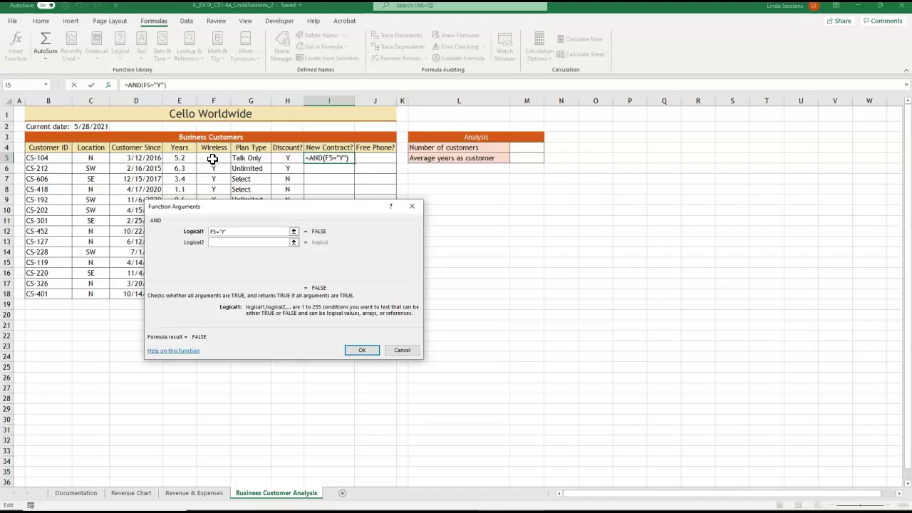
type("+")
left_click(283, 158)
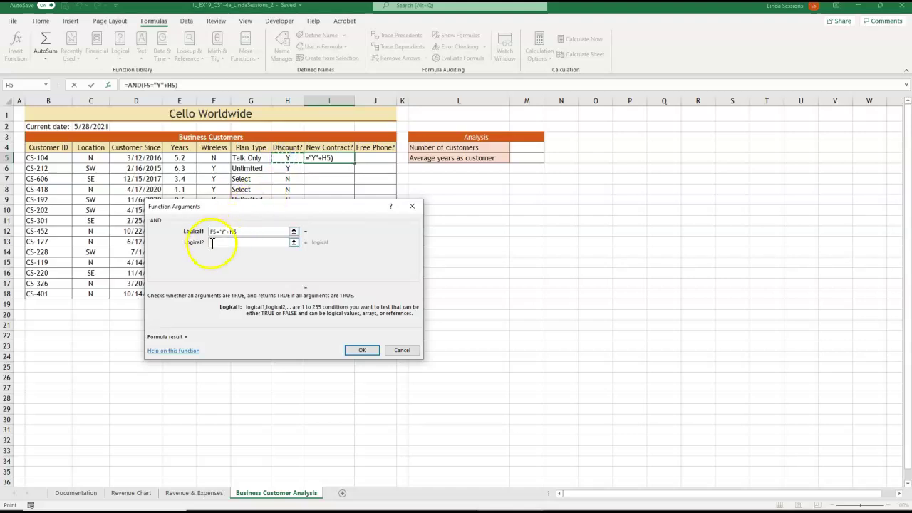
left_click(248, 235)
key("BackSpace")
key("BackSpace")
key("BackSpace")
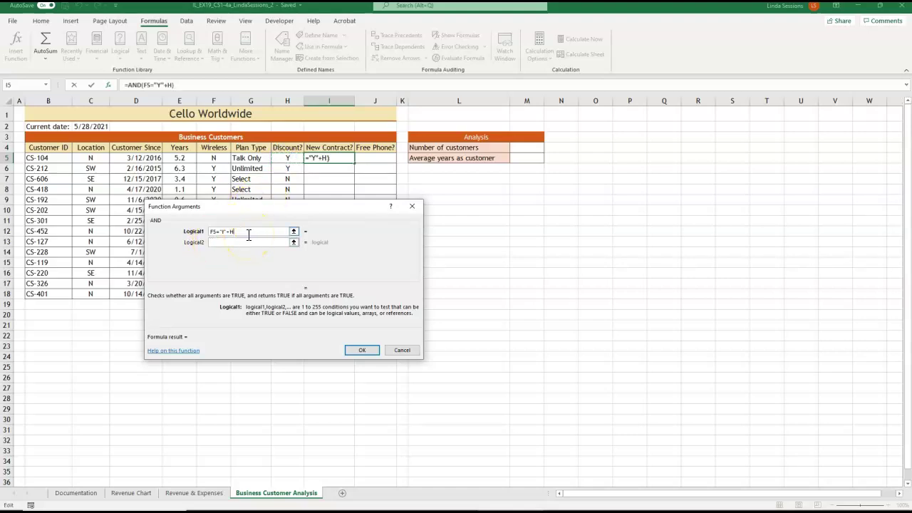
Add H5="Y" as the second condition and confirm, so I5 shows FALSE
left_click(231, 242)
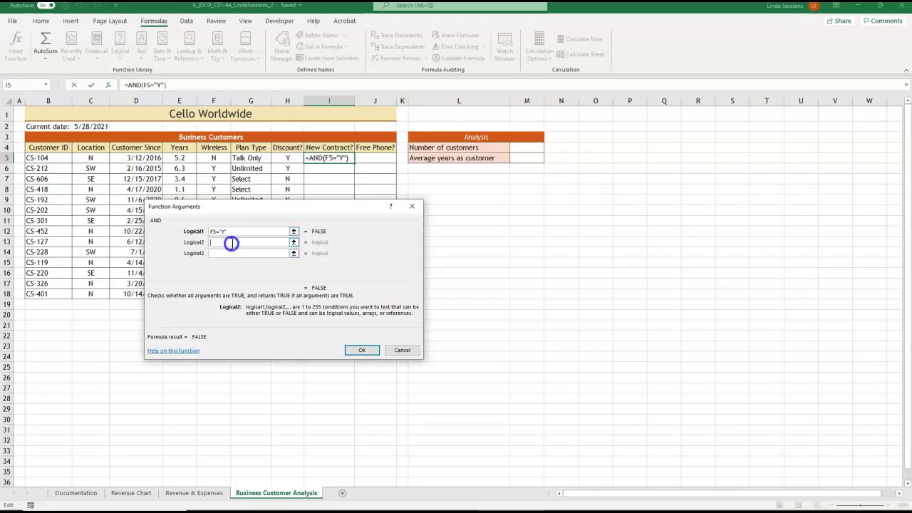
left_click(285, 158)
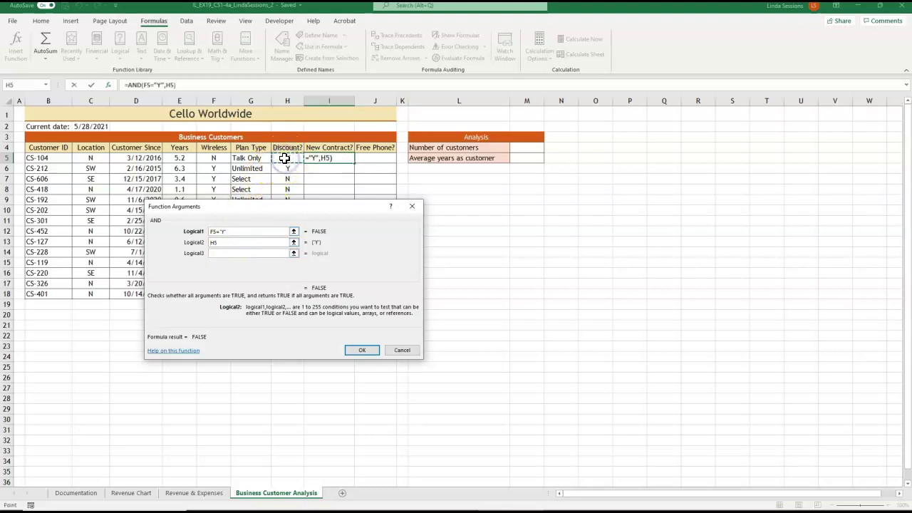
type("=")
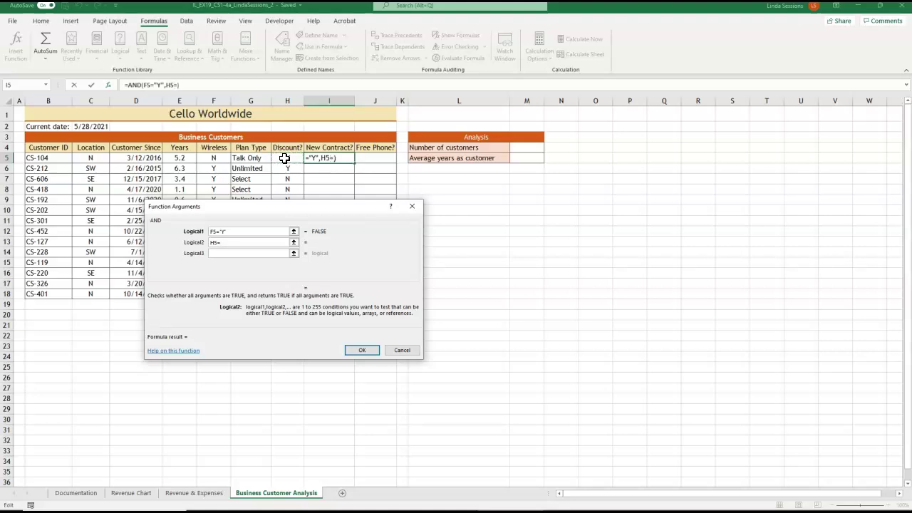
type("\"Y\"")
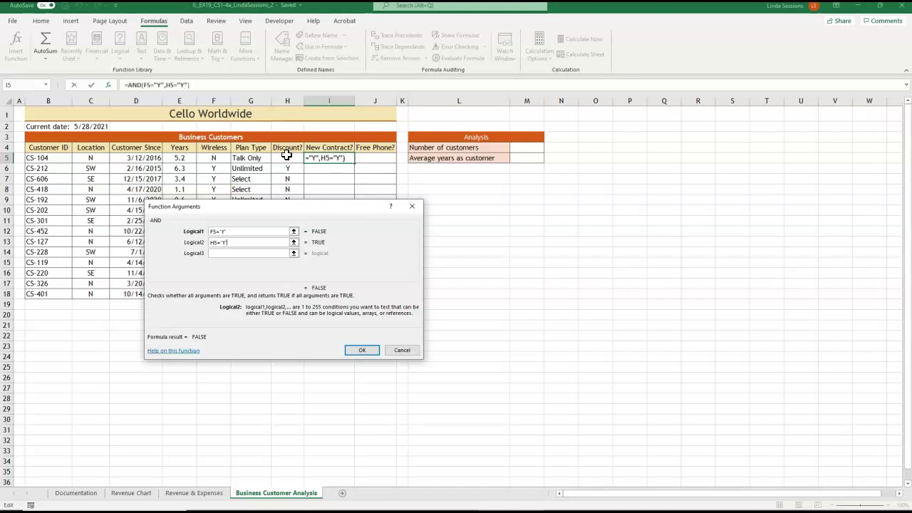
left_click(360, 350)
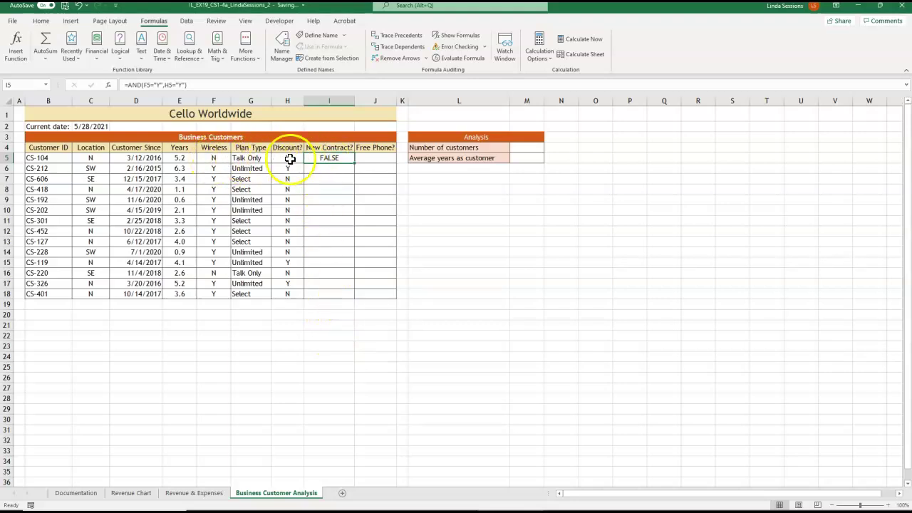
left_click_drag(354, 163, 356, 300)
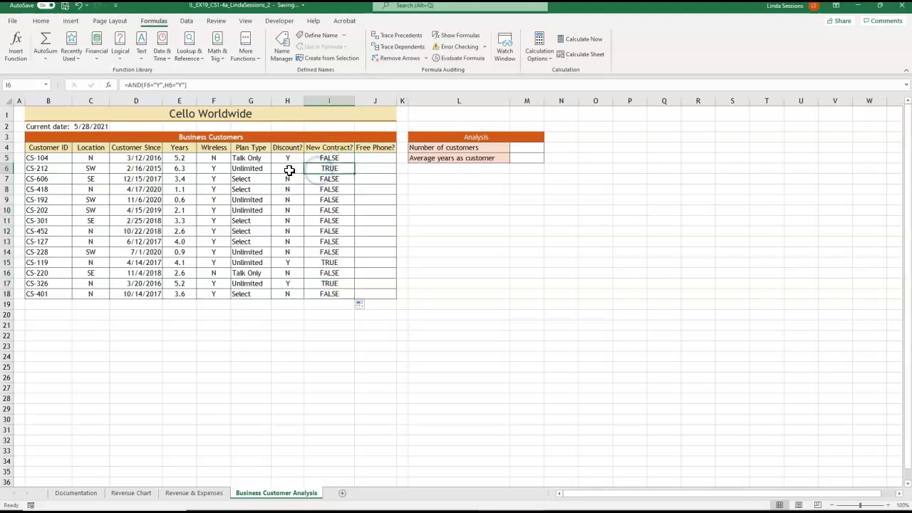
left_click(213, 168)
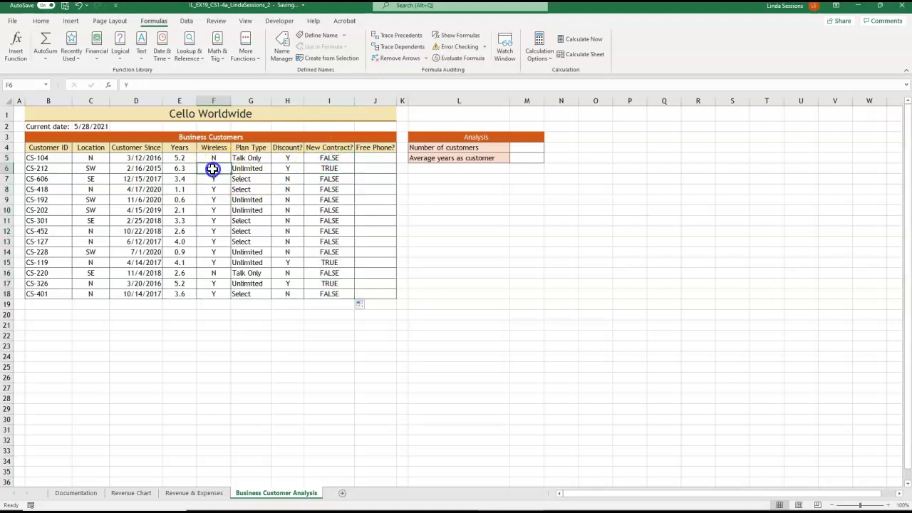
left_click(293, 169)
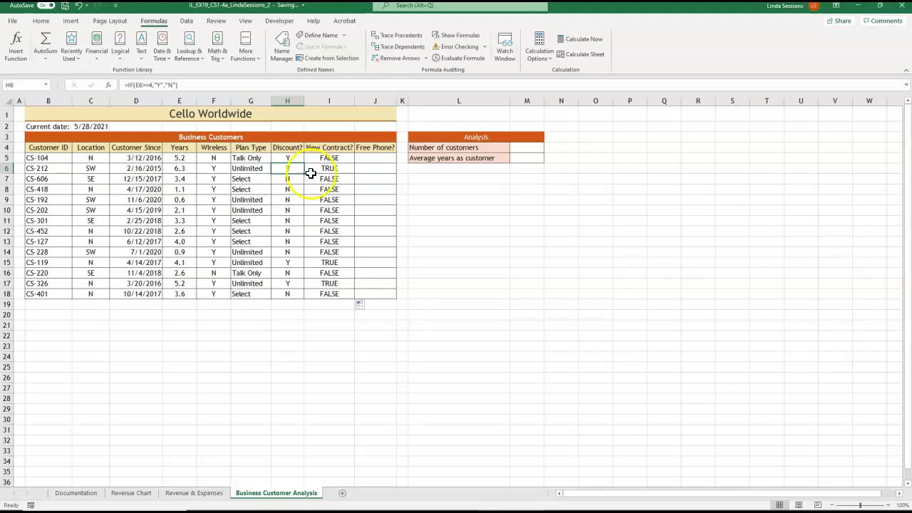
left_click(316, 262)
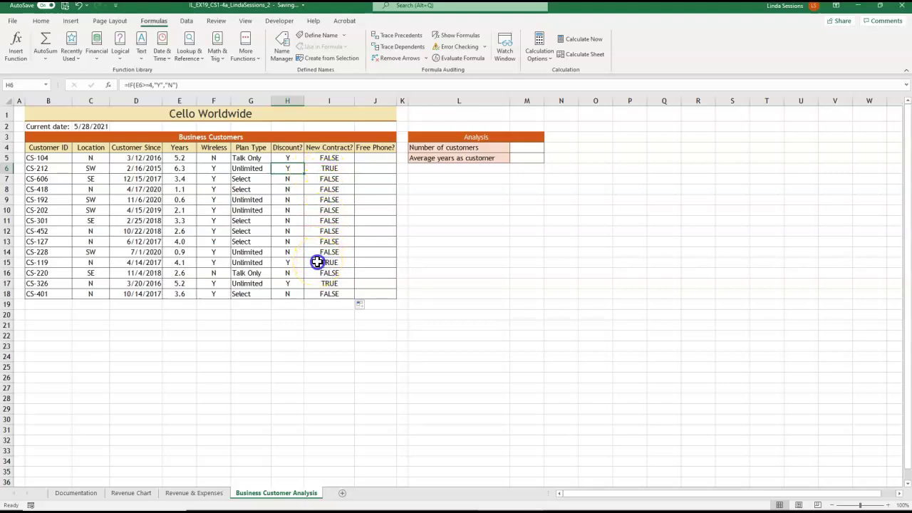
left_click(216, 264)
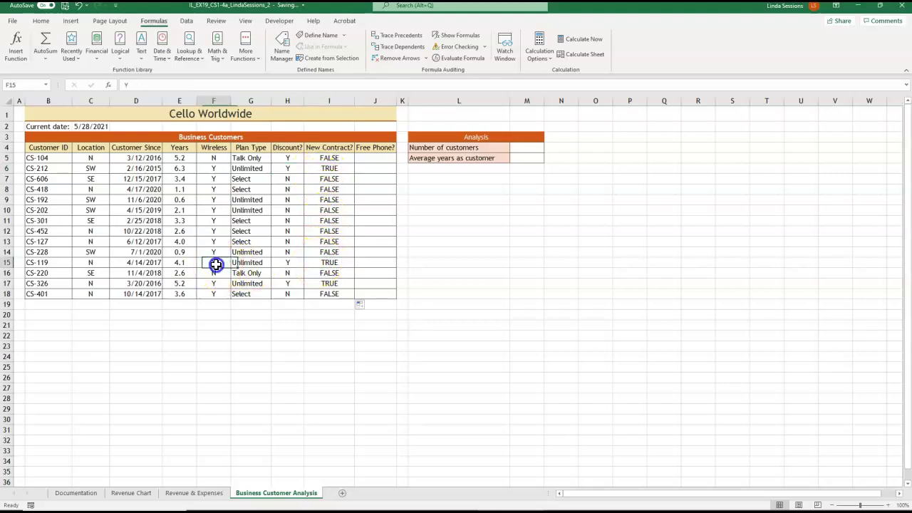
left_click(292, 262)
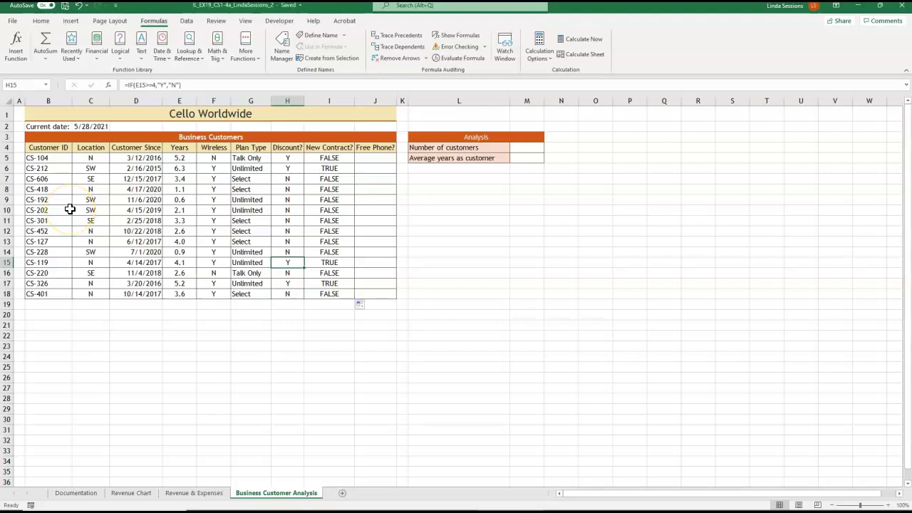
left_click(92, 158)
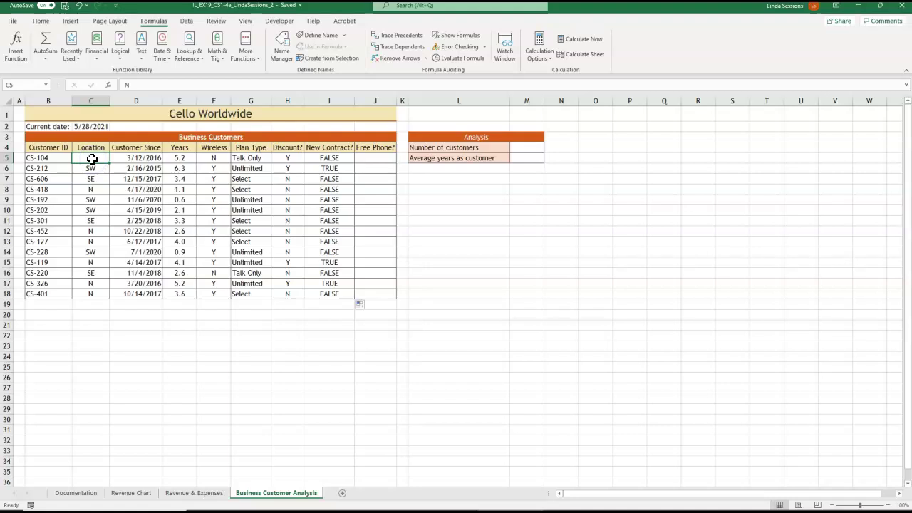
left_click(250, 159)
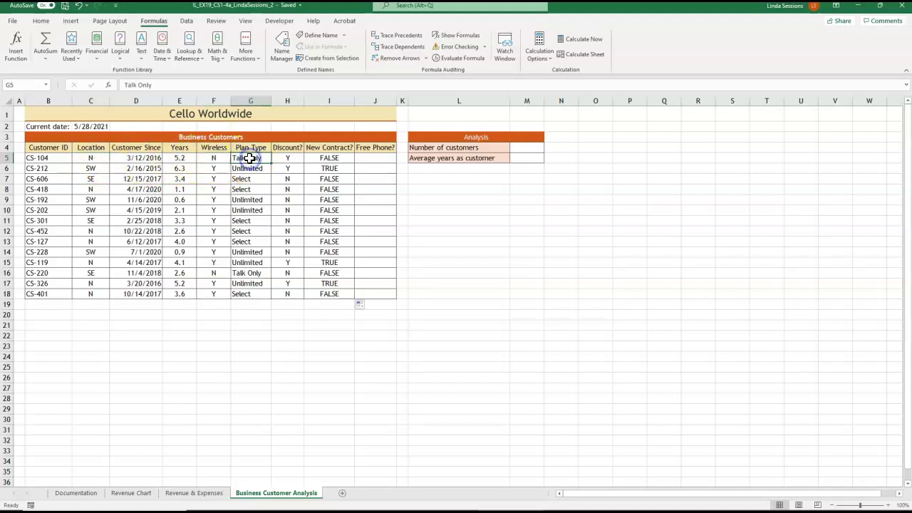
left_click(359, 159)
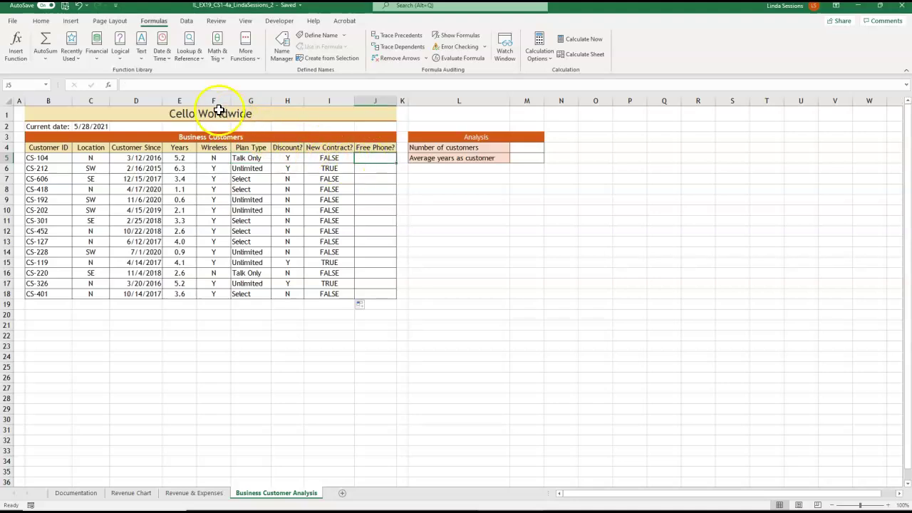
Enter =OR(C5="N",G5="Unlimited") in J5, which shows TRUE for CS-104
left_click(119, 51)
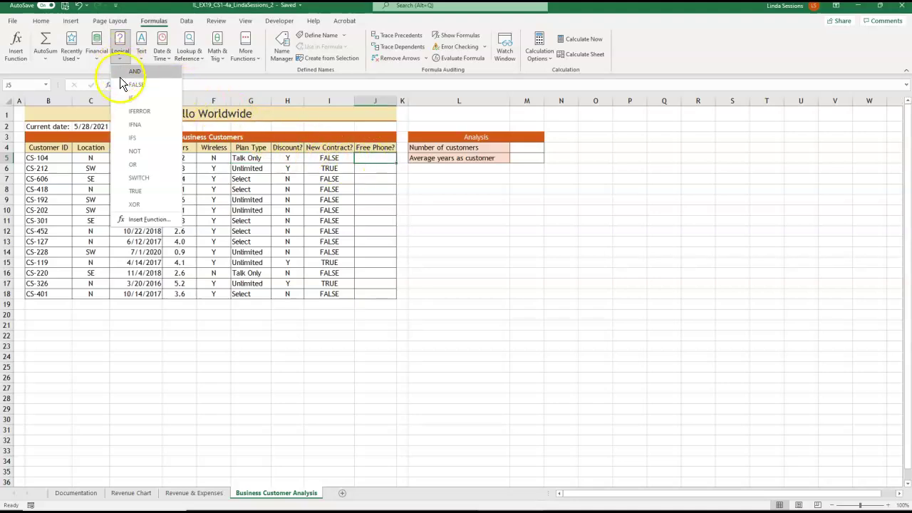
left_click(134, 165)
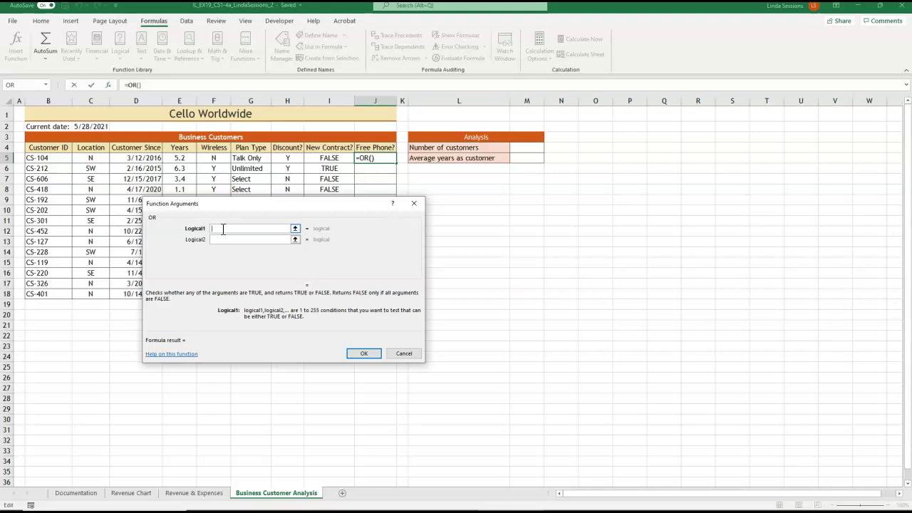
left_click(84, 158)
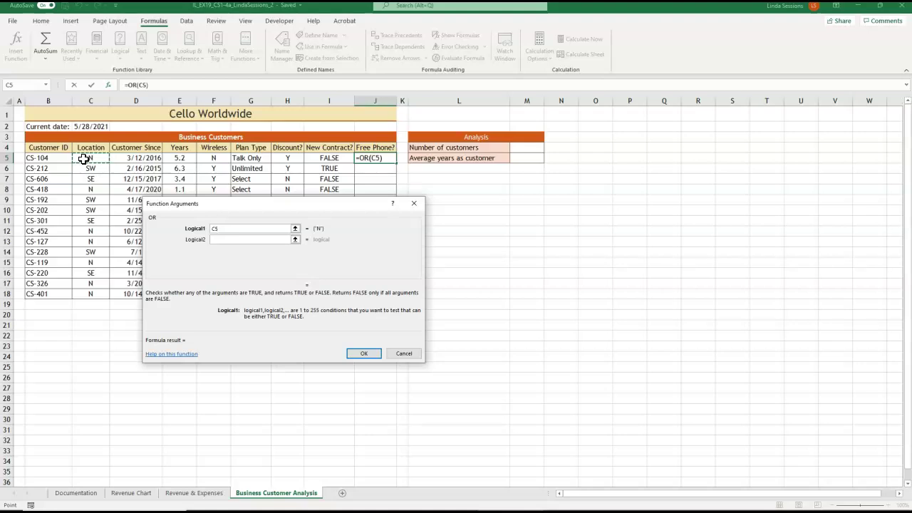
type("=\"N\"")
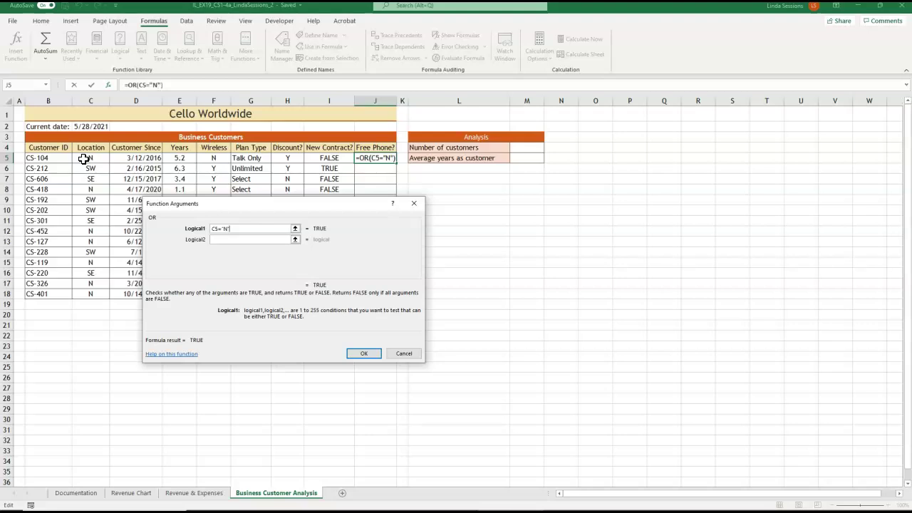
left_click(242, 241)
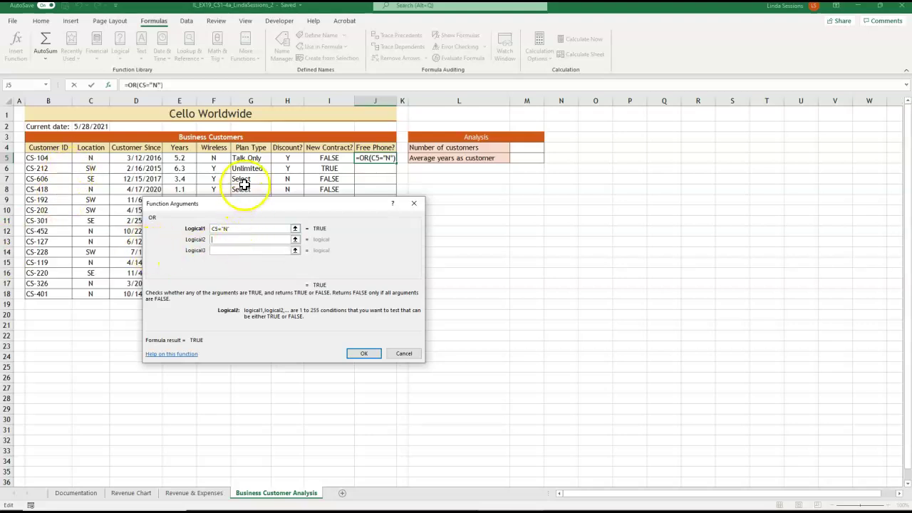
left_click(246, 159)
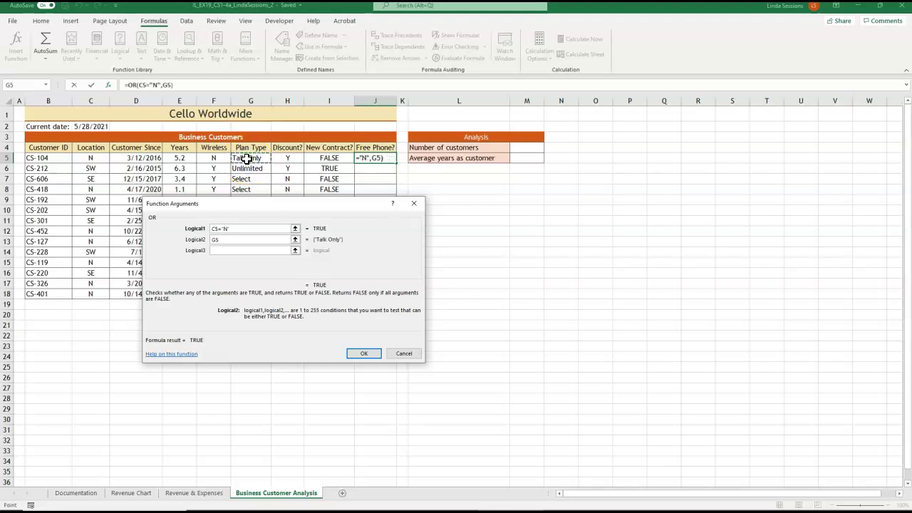
type("=")
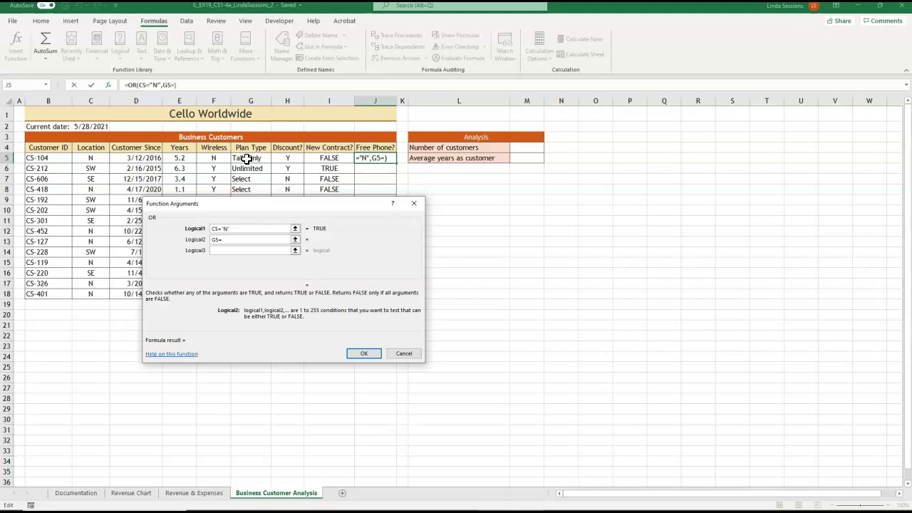
type("\"Unlimited\"")
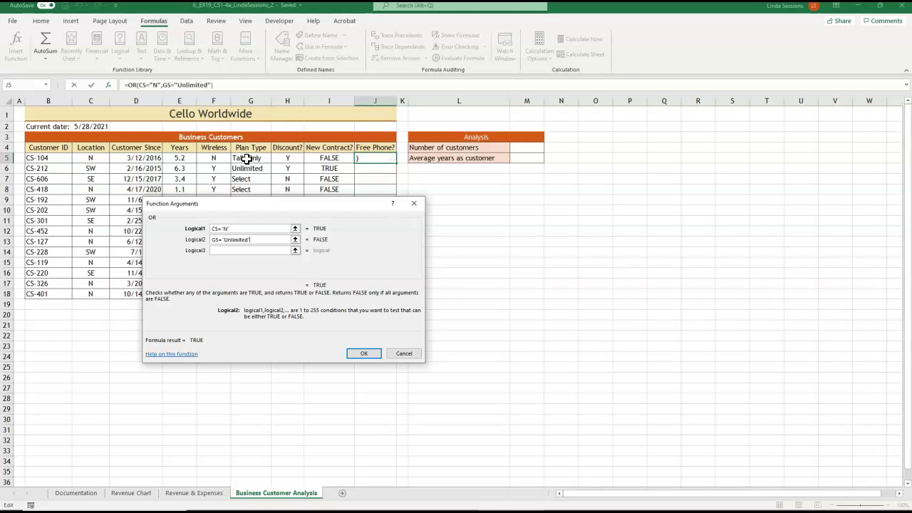
left_click(360, 353)
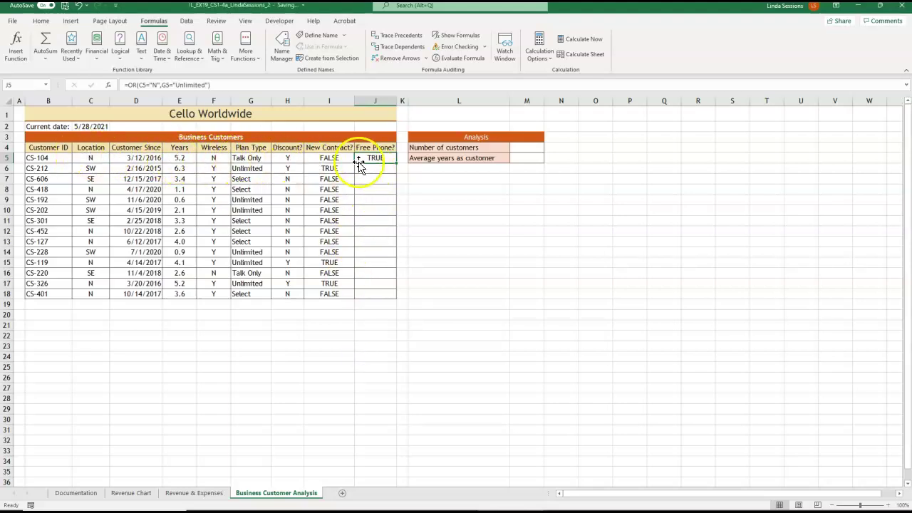
Copy J5's OR formula down through J18 for every customer's Free Phone? value
left_click_drag(396, 164, 398, 297)
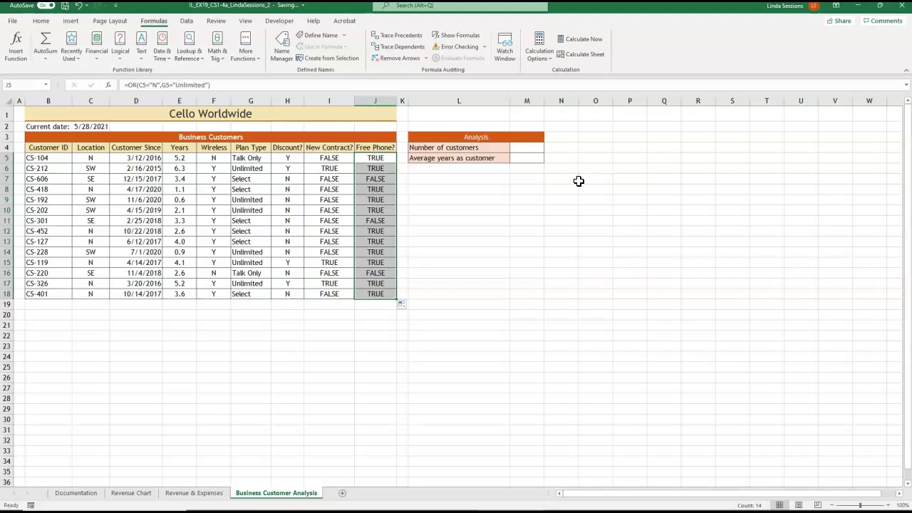
left_click(519, 148)
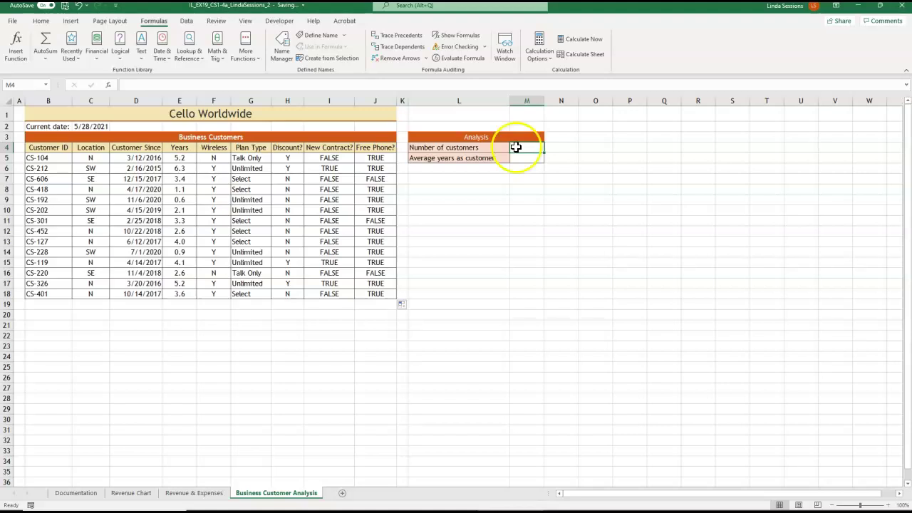
Count the customer IDs with =COUNTA(B5:B18) in M4, giving 14
left_click(247, 58)
mouse_move(249, 71)
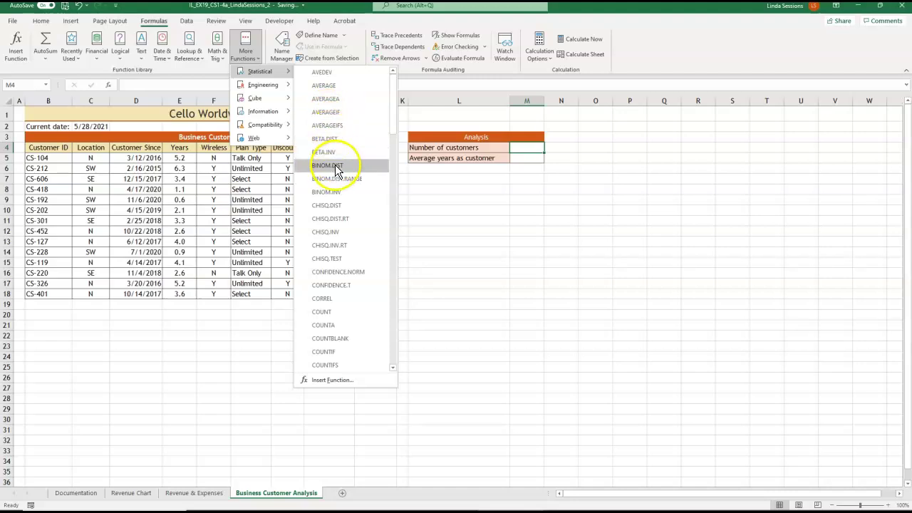
left_click(326, 325)
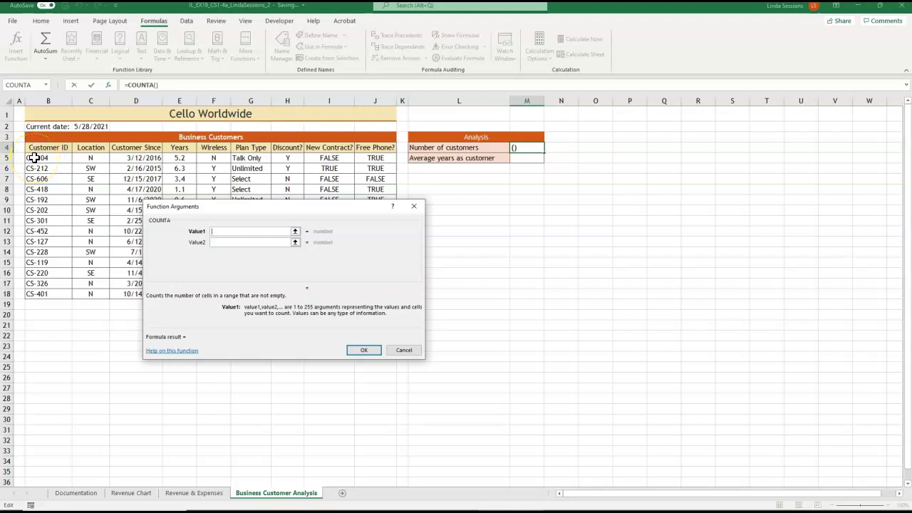
left_click_drag(34, 158, 41, 291)
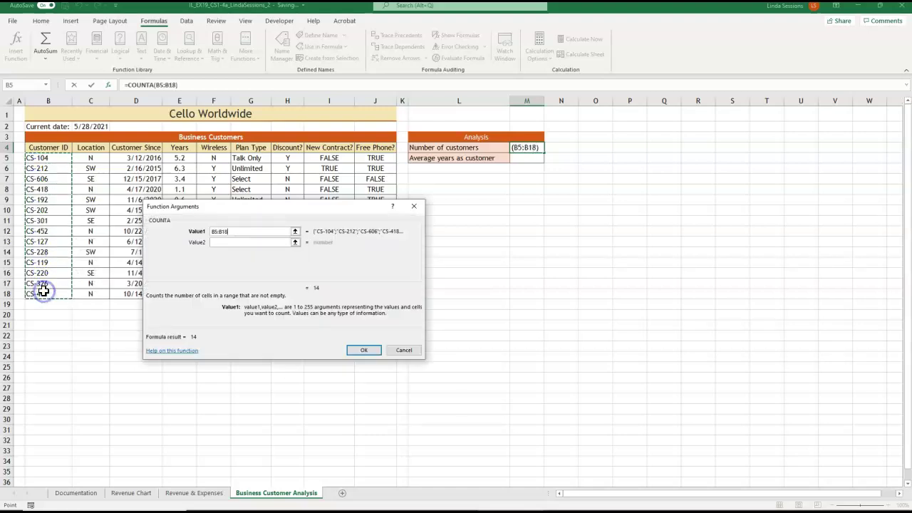
left_click(364, 350)
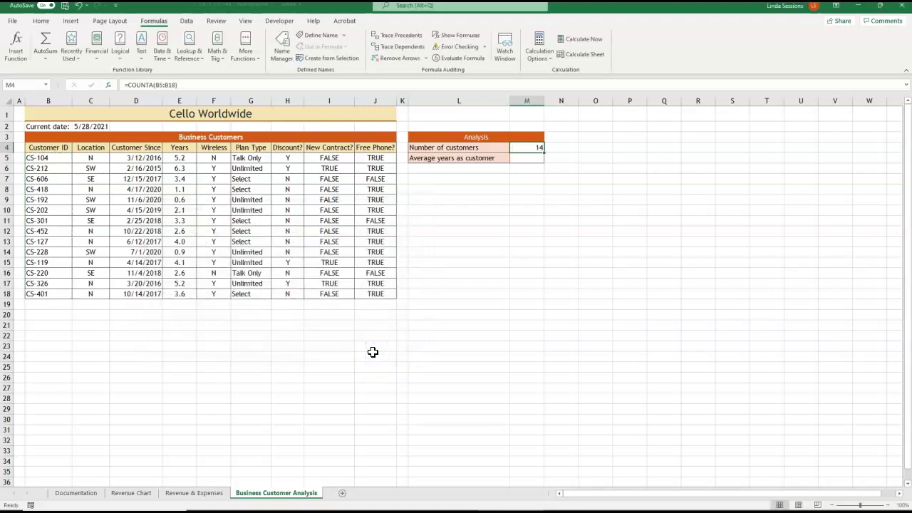
left_click(530, 157)
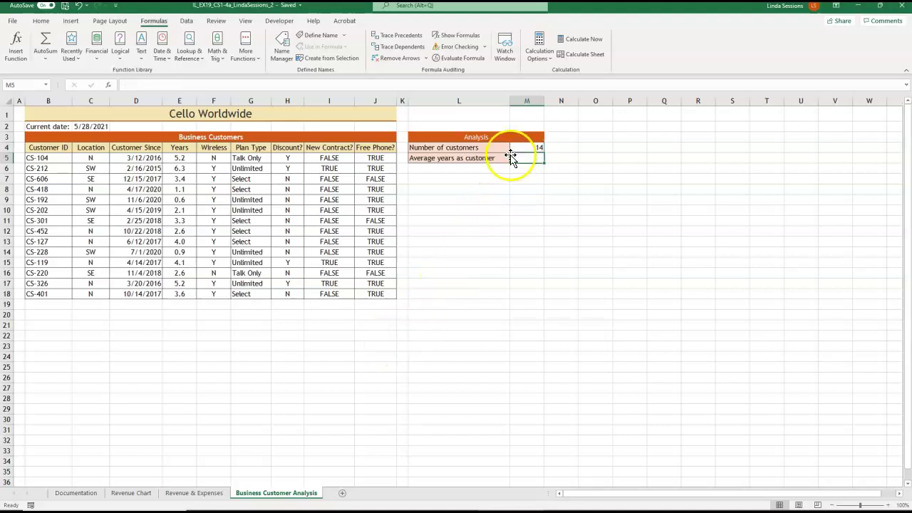
Enter =AVERAGE(E5:E18) in M5, returning an average of 3.2 years
left_click(249, 56)
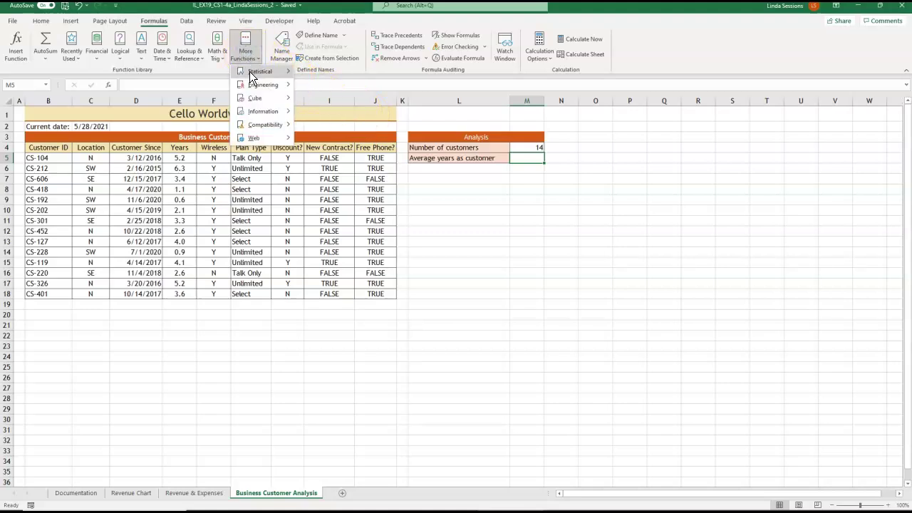
mouse_move(250, 71)
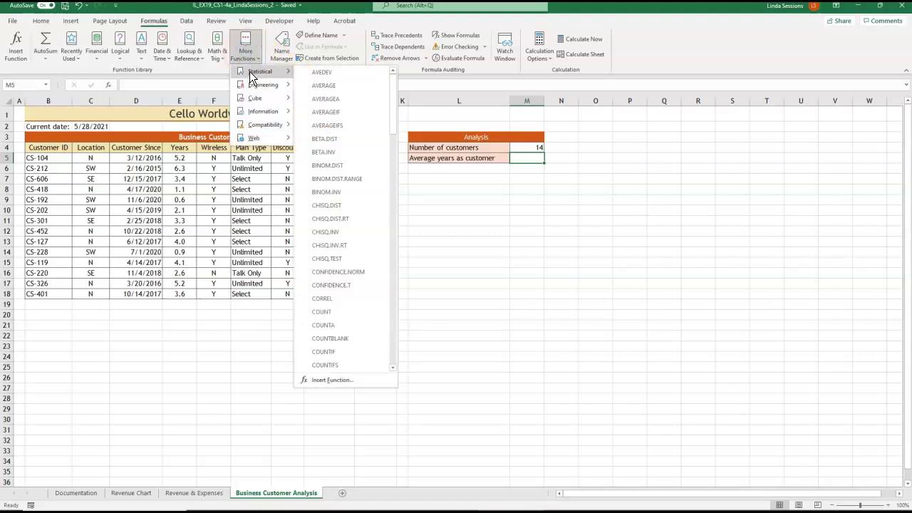
left_click(317, 85)
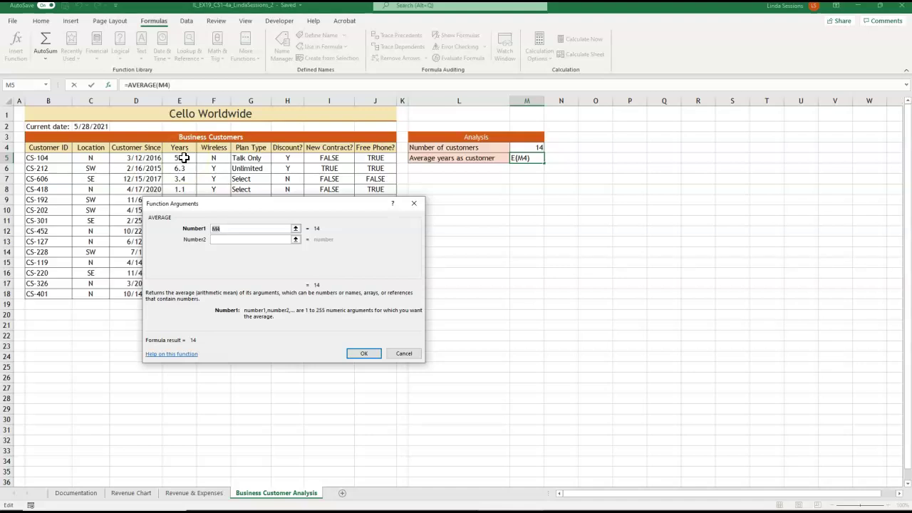
left_click_drag(183, 158, 183, 293)
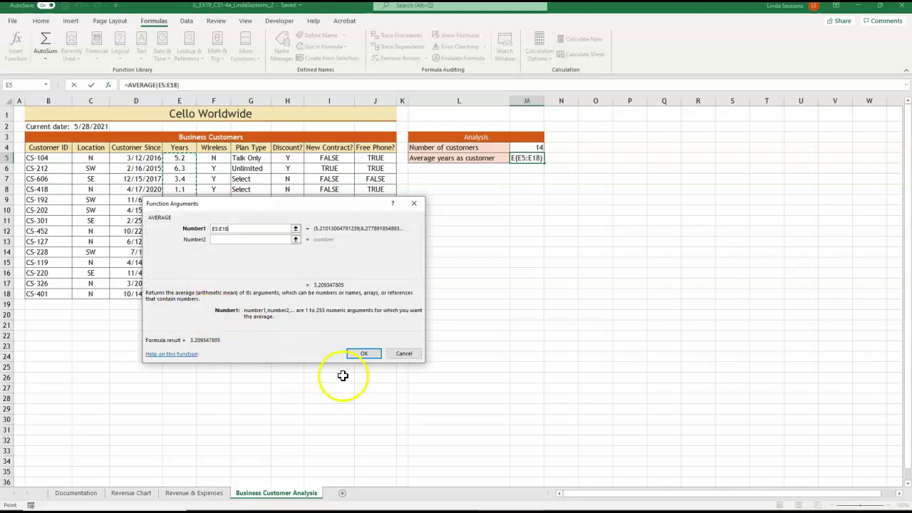
left_click(376, 356)
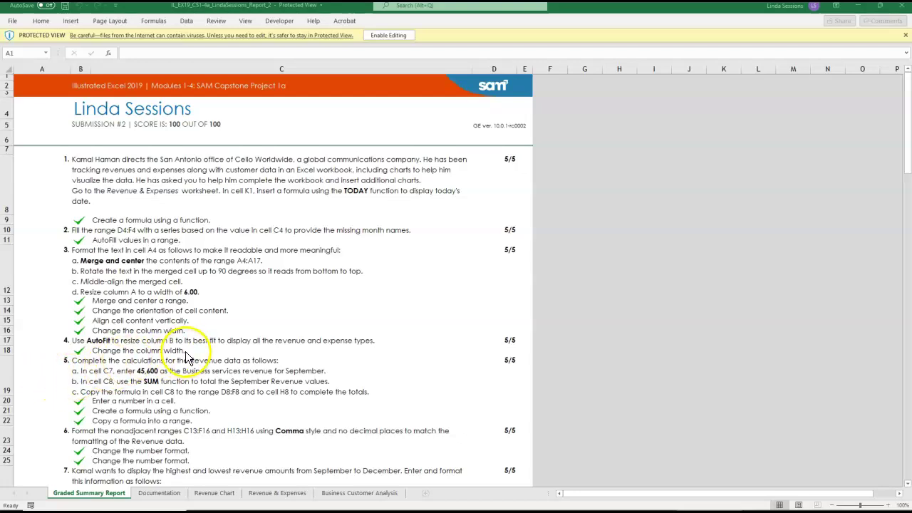
Scroll through the Graded Summary Report to review the full-mark task scores
scroll(185, 352, "down", 4)
scroll(185, 350, "down", 3)
scroll(185, 351, "up", 7)
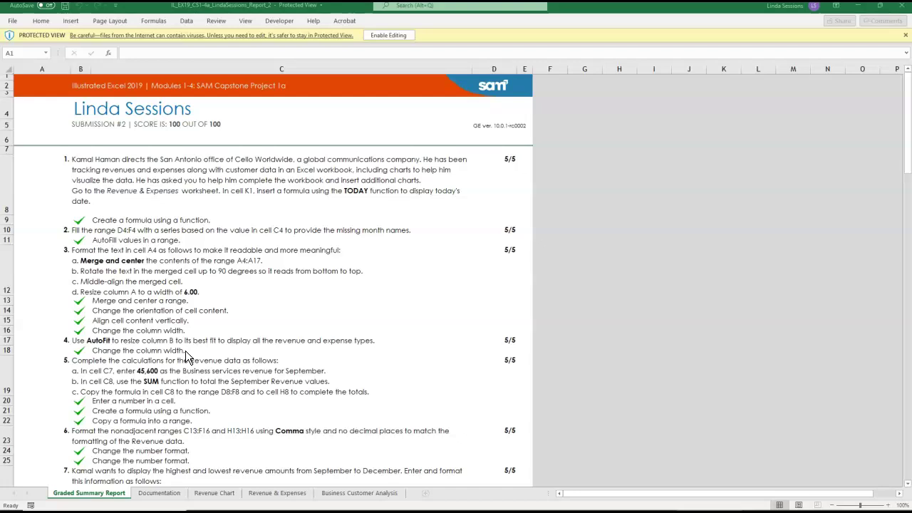